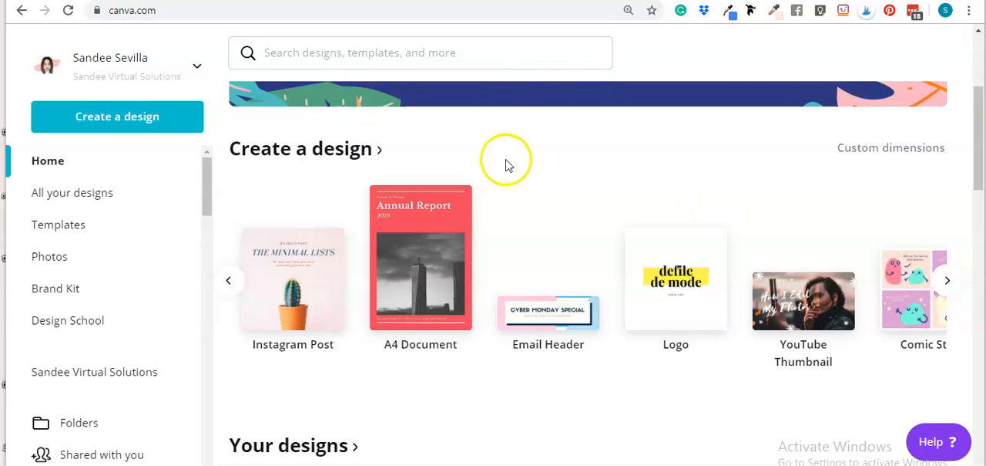
Step: Create a new blank design from the A4 Document type
click(432, 282)
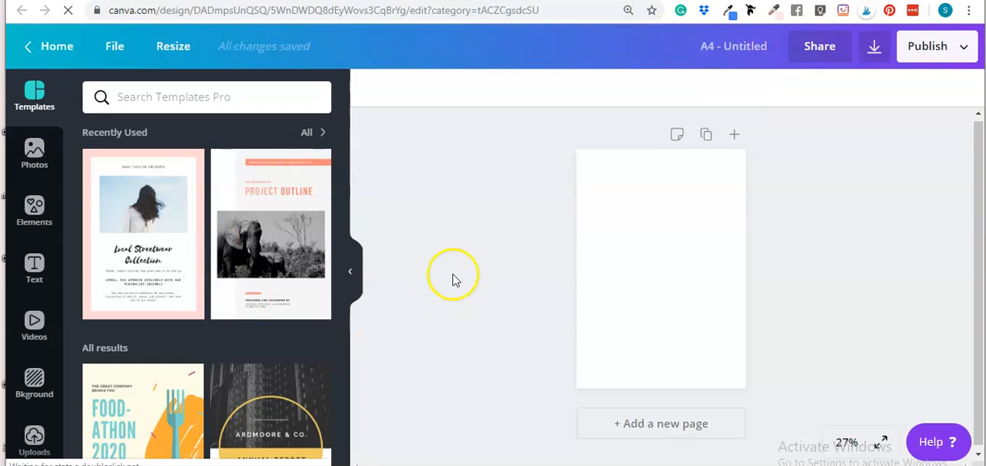
Step: Browse the A4 document templates for report and flyer layouts
scroll(264, 286, down, 1)
scroll(263, 286, down, 2)
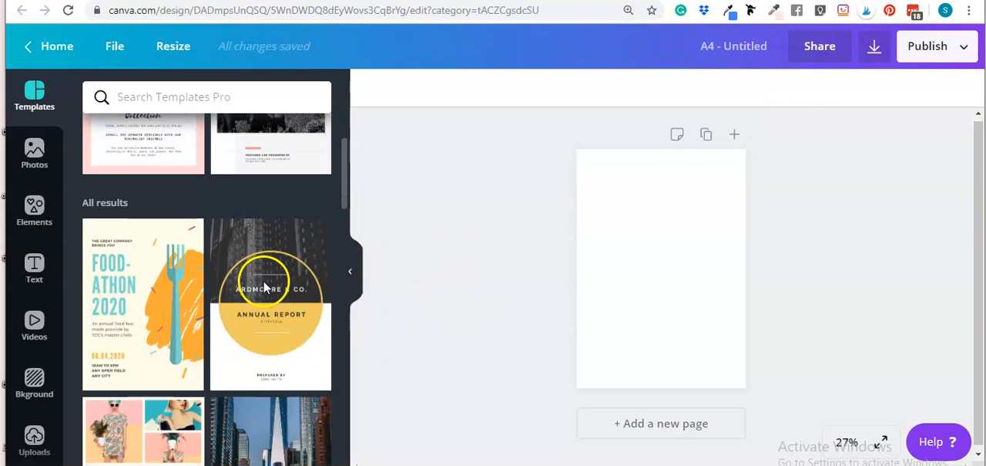
scroll(231, 212, up, 3)
scroll(227, 212, down, 4)
scroll(225, 224, down, 10)
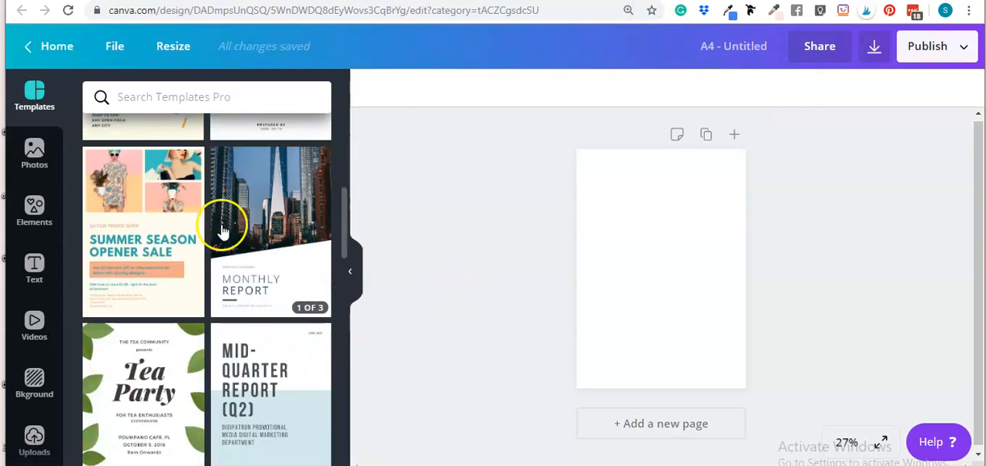
scroll(225, 250, down, 2)
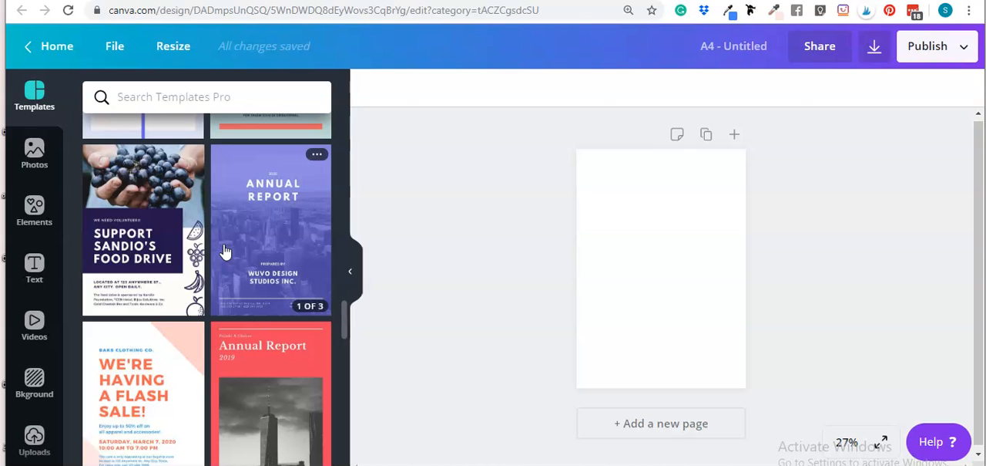
scroll(227, 247, down, 3)
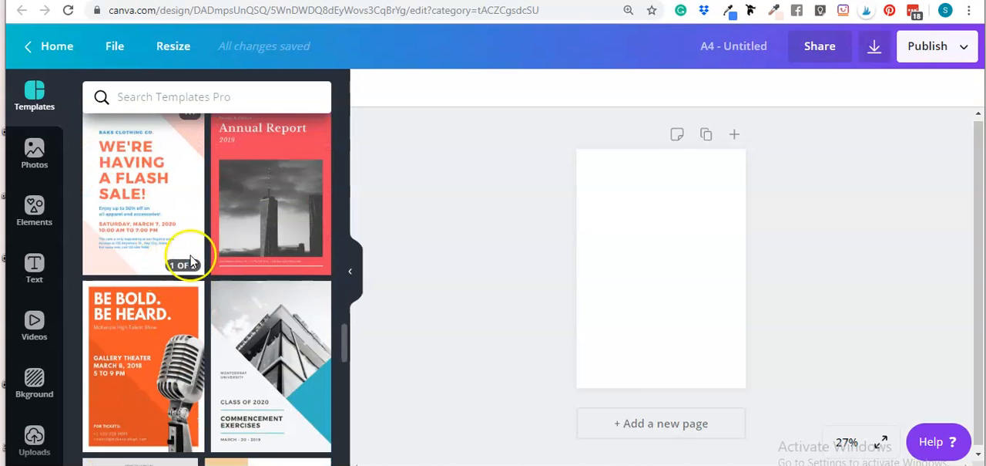
scroll(260, 242, down, 2)
scroll(264, 205, up, 2)
scroll(249, 284, down, 1)
scroll(249, 284, down, 1)
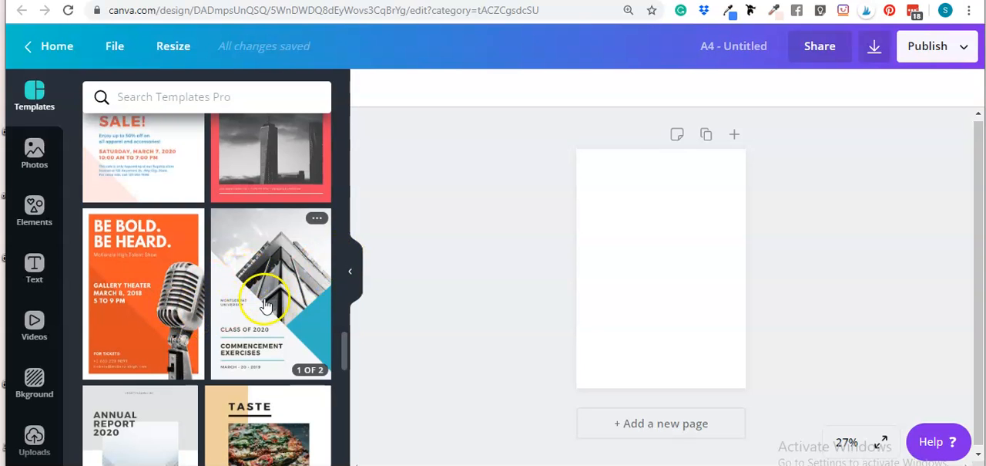
scroll(177, 297, down, 3)
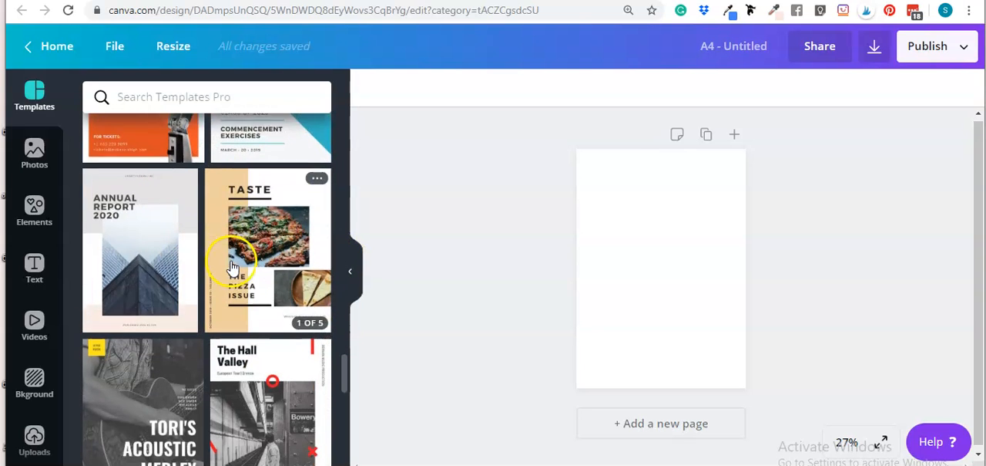
Step: Preview the pages of the White and Grey Minimalist Annual Report template, and return to the template results
click(154, 264)
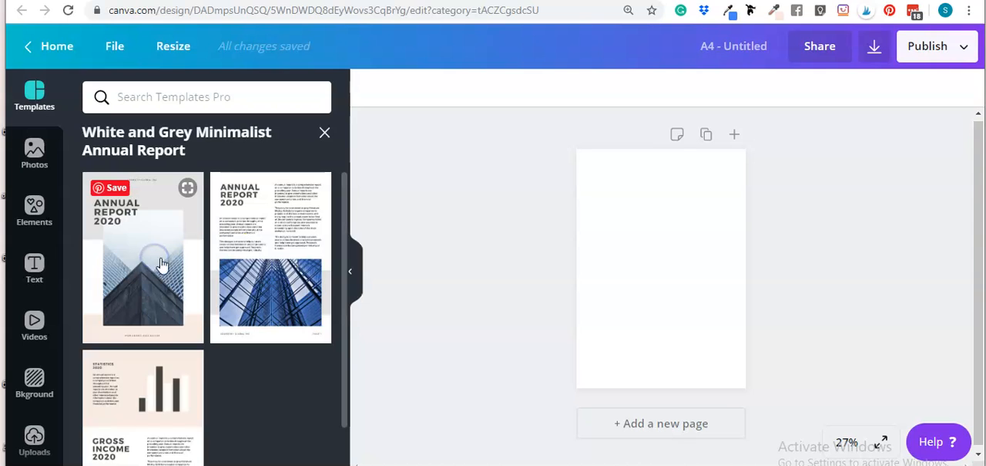
scroll(286, 282, down, 1)
scroll(164, 391, up, 1)
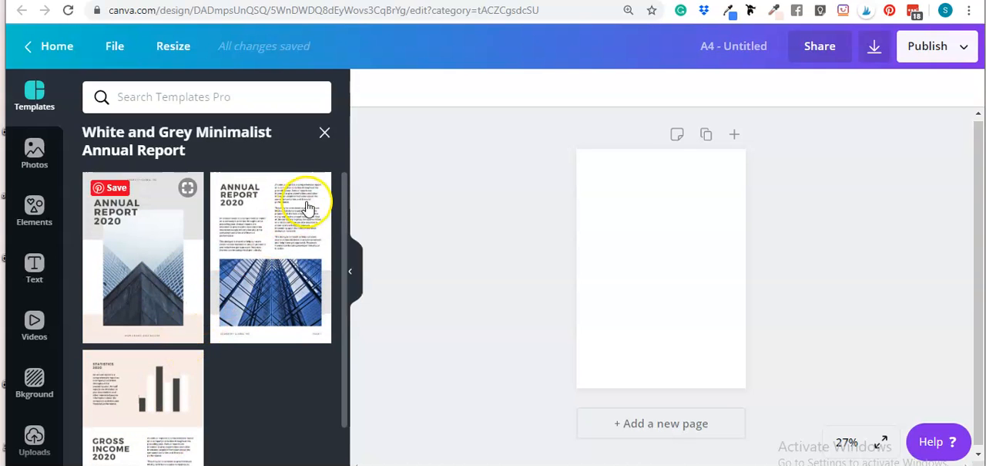
click(323, 131)
Step: Look through further A4 templates down to the Annual Financial Report design
mouse_move(189, 347)
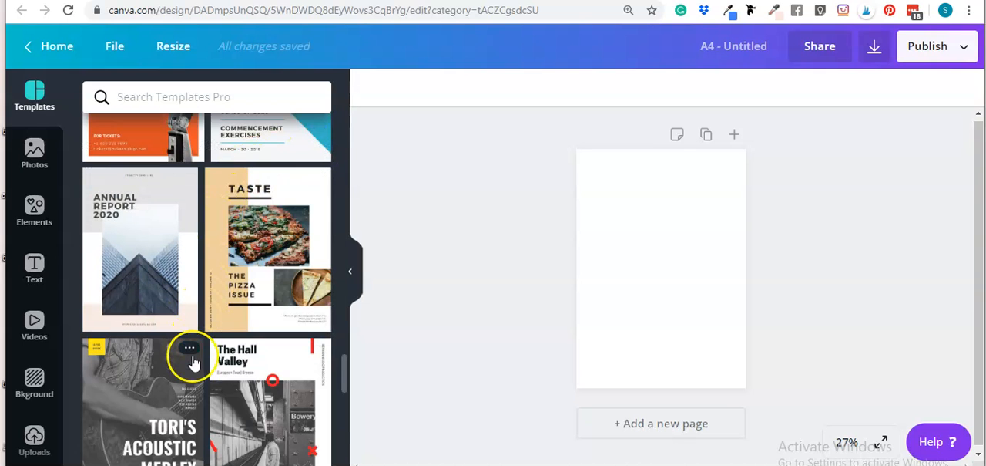
scroll(193, 363, down, 5)
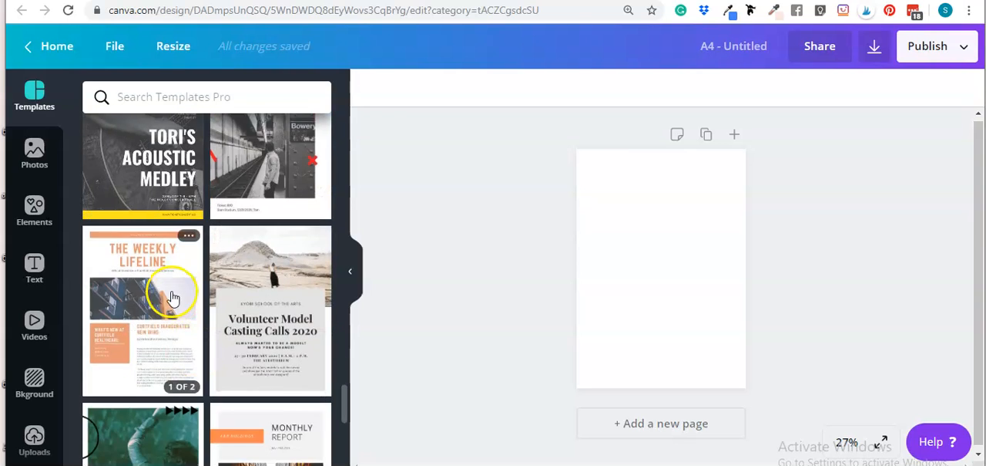
scroll(220, 310, down, 3)
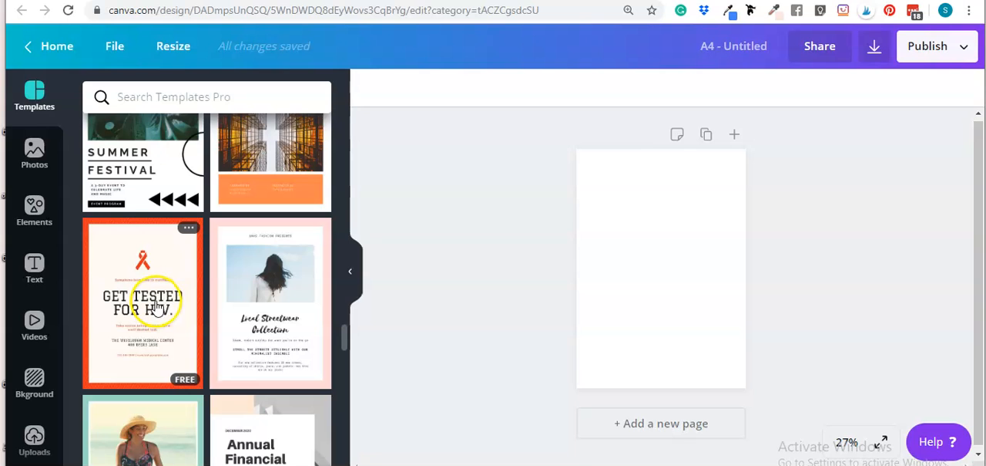
scroll(154, 304, down, 4)
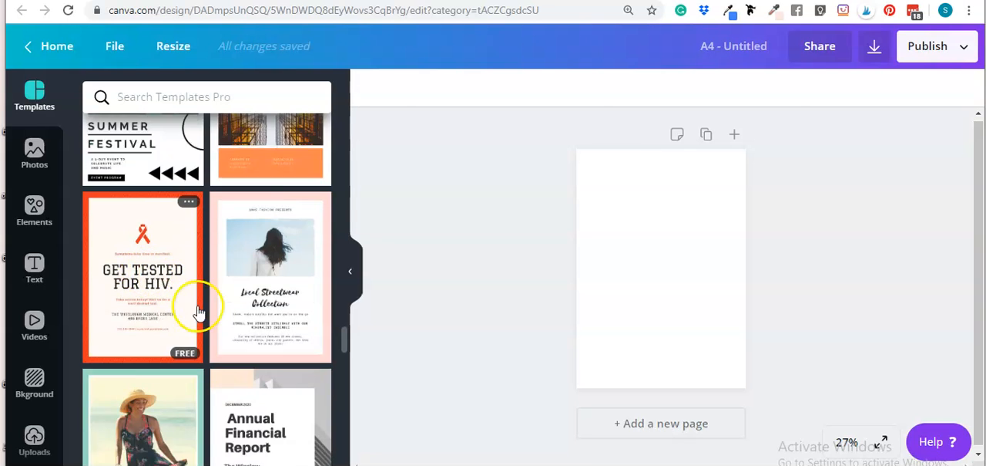
scroll(214, 359, down, 1)
scroll(194, 324, up, 2)
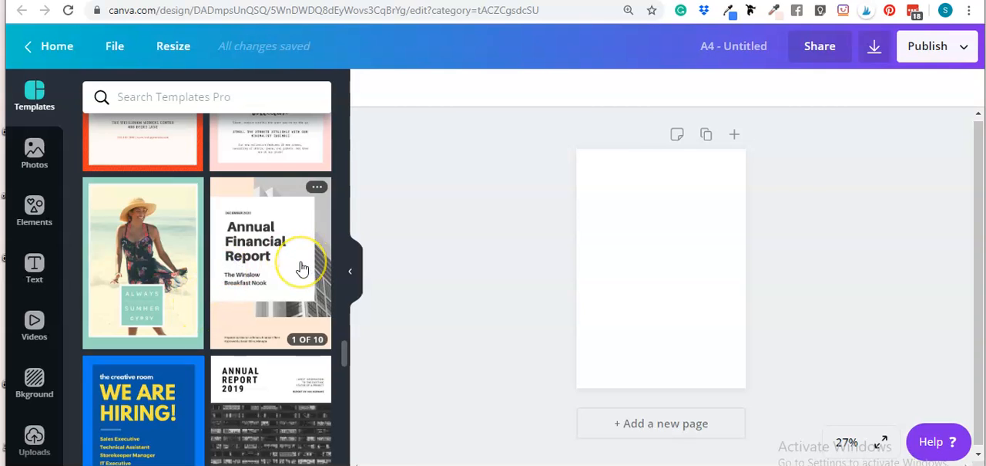
mouse_move(302, 269)
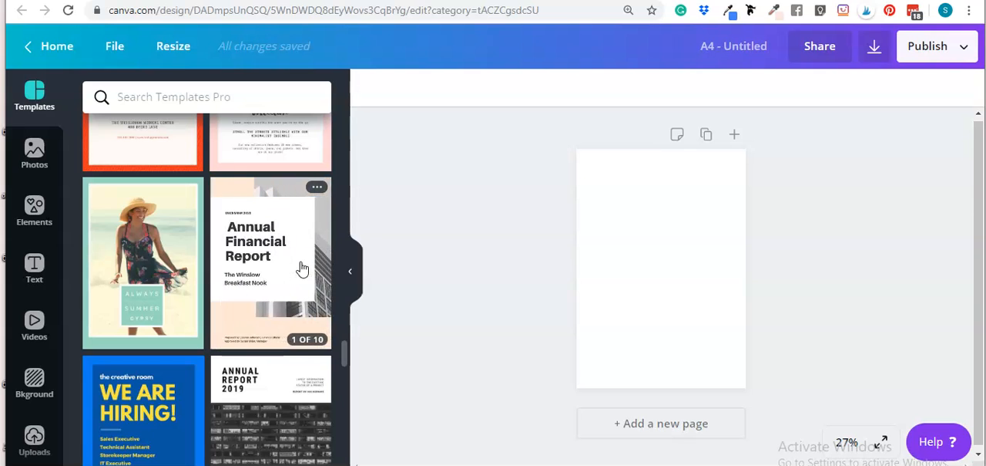
Step: Zoom the blank page to 100% and collapse the template panel to free up the canvas
click(671, 222)
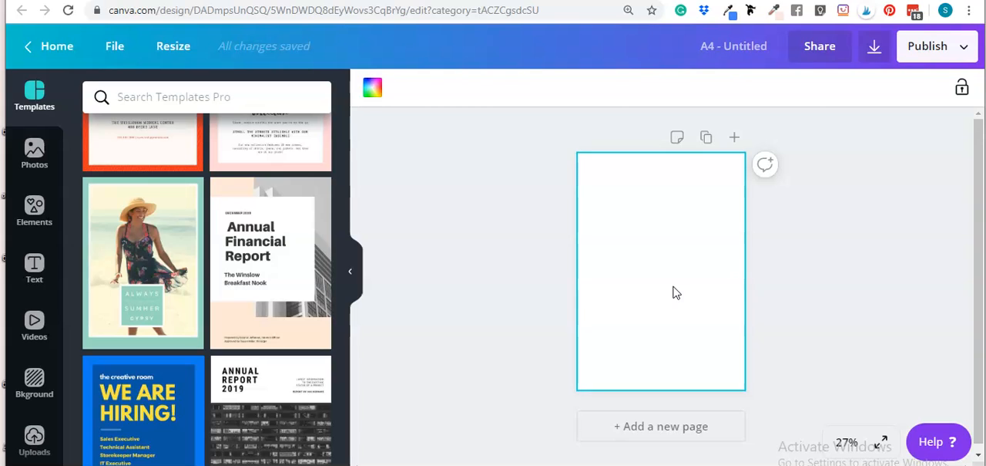
click(844, 443)
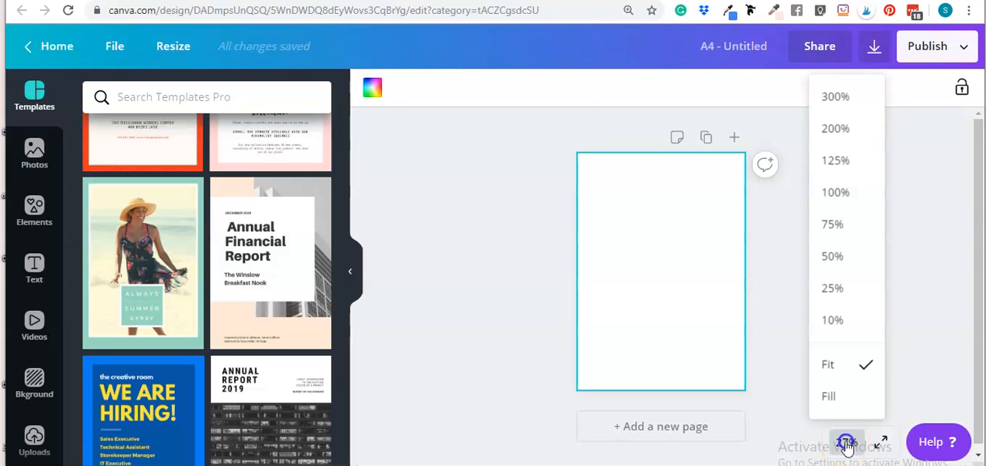
click(837, 194)
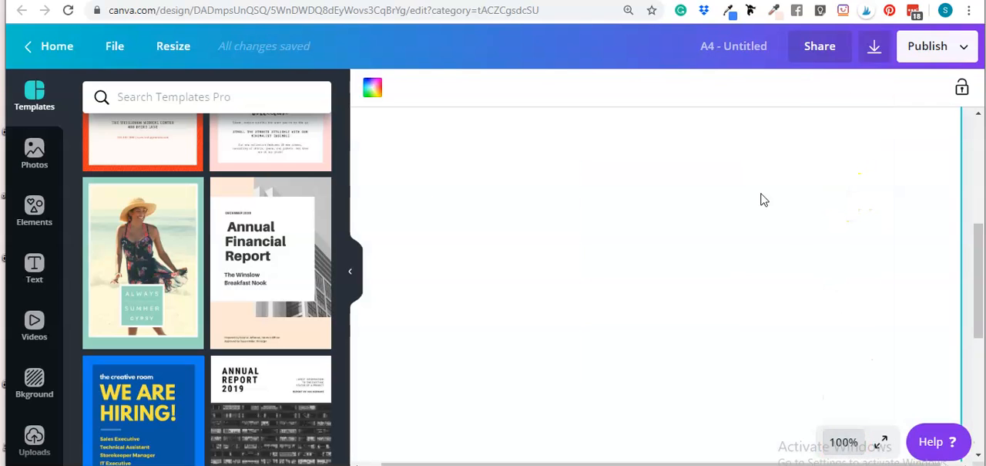
click(351, 271)
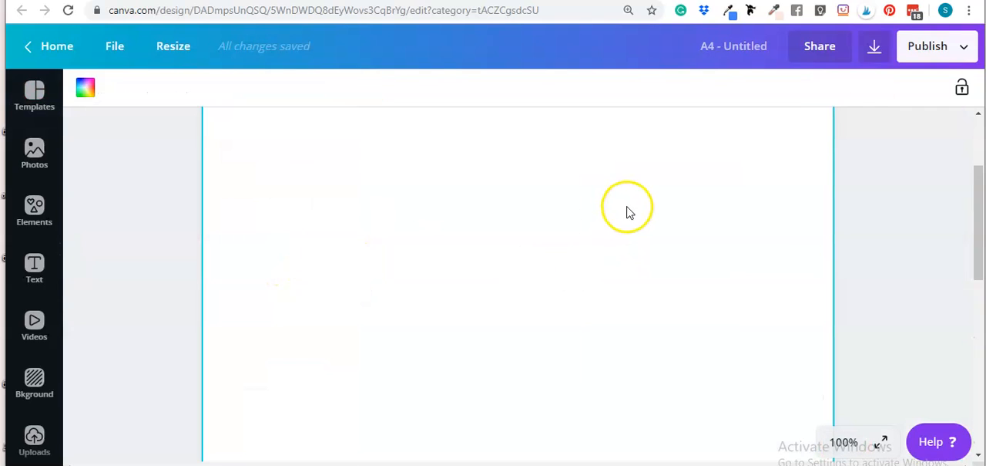
click(678, 277)
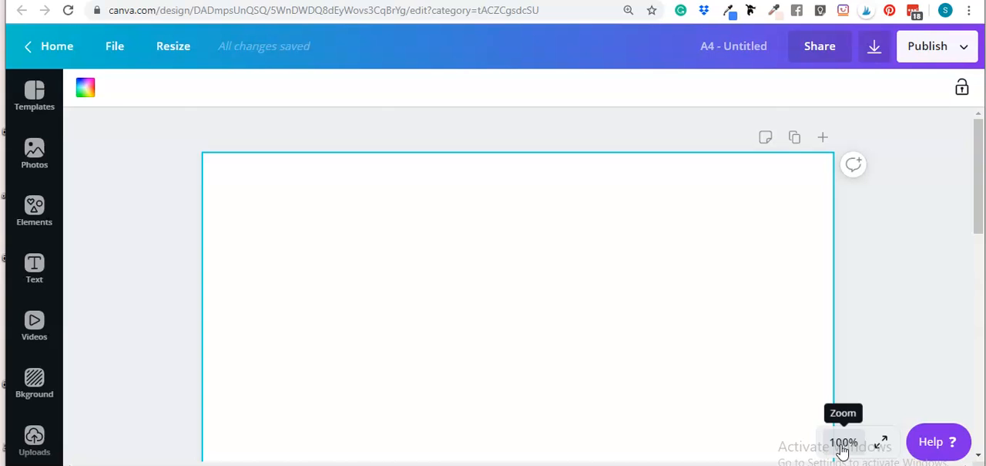
Step: Add a rectangle shape to the blank page and place it against the page's left edge
click(290, 207)
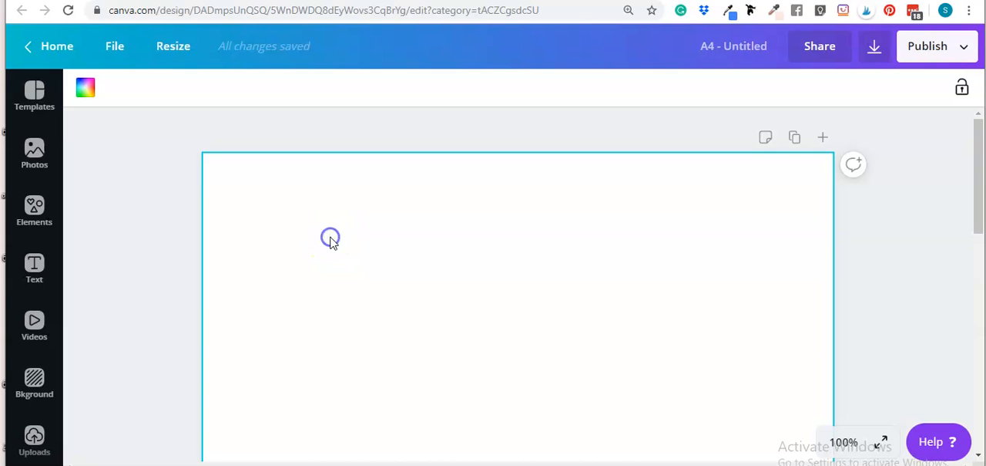
key(r)
drag(425, 262, 404, 228)
scroll(461, 227, down, 8)
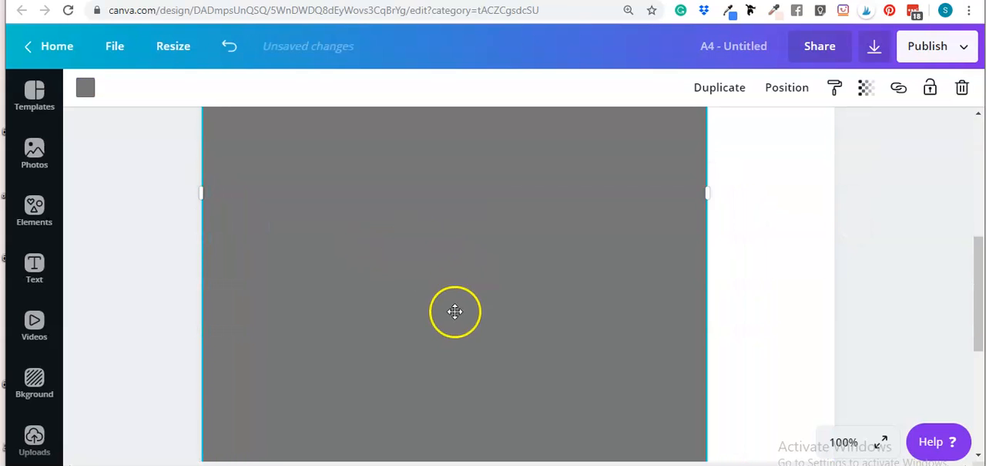
Step: Reduce the grey rectangle's height to a thin horizontal bar near the top of the page
drag(458, 274, 464, 106)
scroll(527, 244, up, 4)
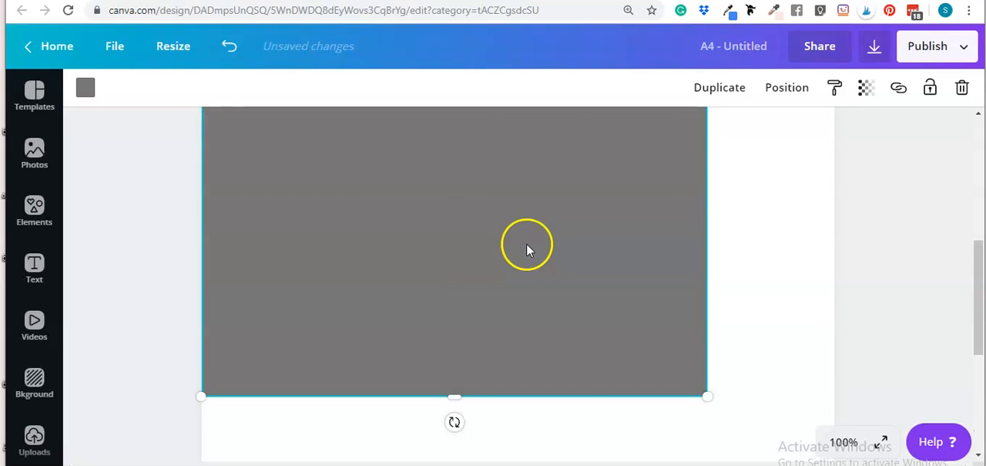
drag(458, 393, 468, 77)
scroll(548, 282, up, 3)
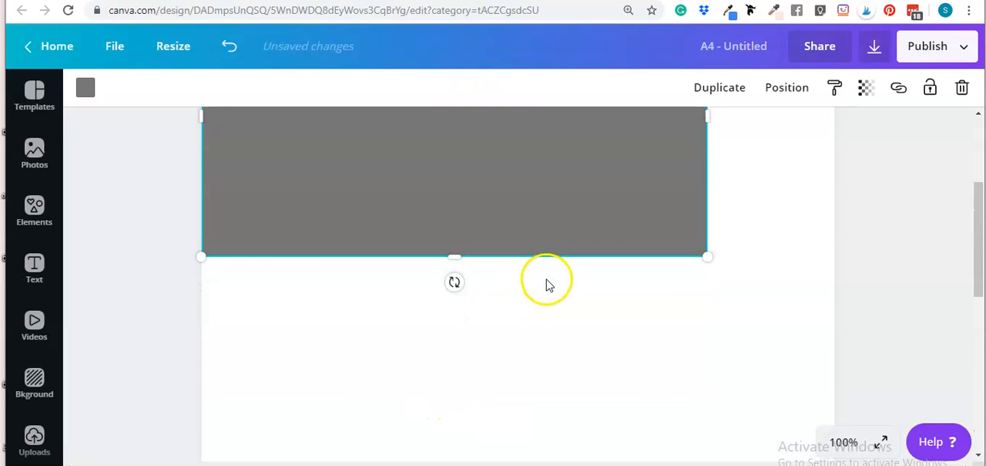
drag(454, 291, 478, 218)
scroll(524, 301, up, 3)
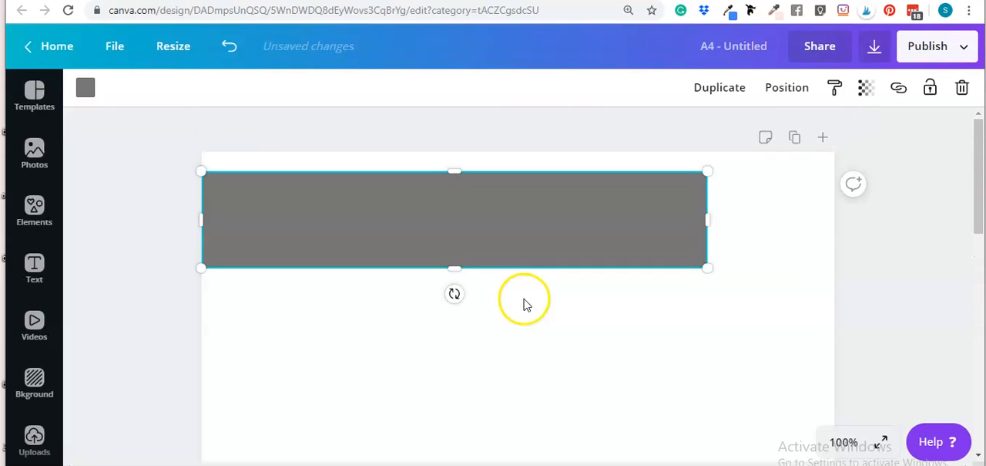
drag(454, 269, 449, 174)
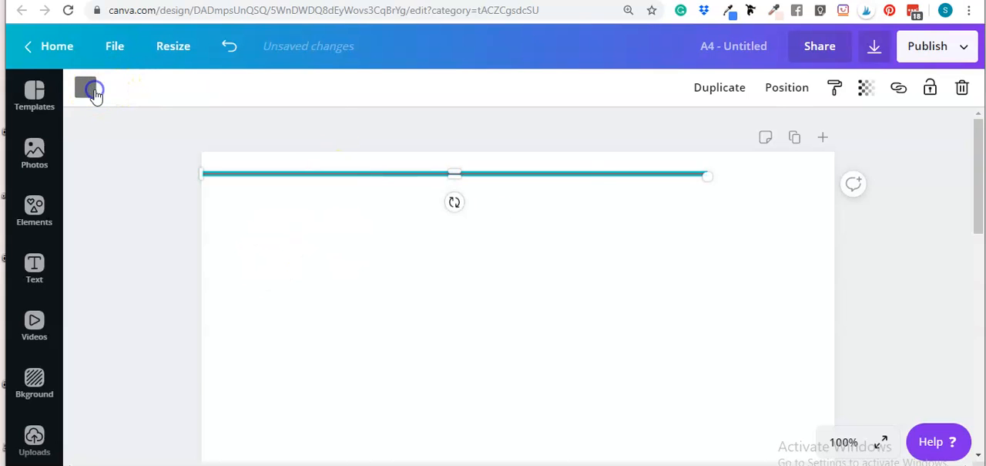
Step: Recolor the thin header bar dark pink and deselect it
click(93, 91)
click(262, 260)
click(523, 288)
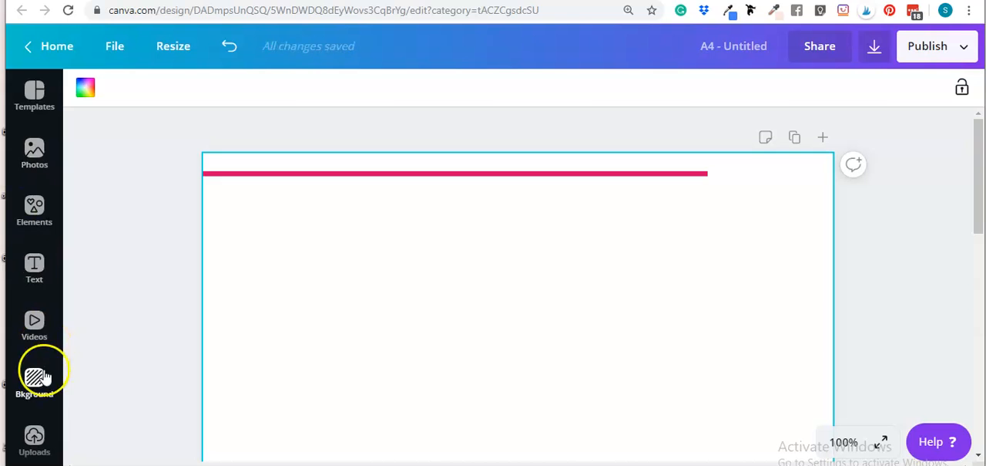
Step: Insert the handwritten brand logo with the pink flower from the saved logos, and shrink it to header size
scroll(34, 339, down, 3)
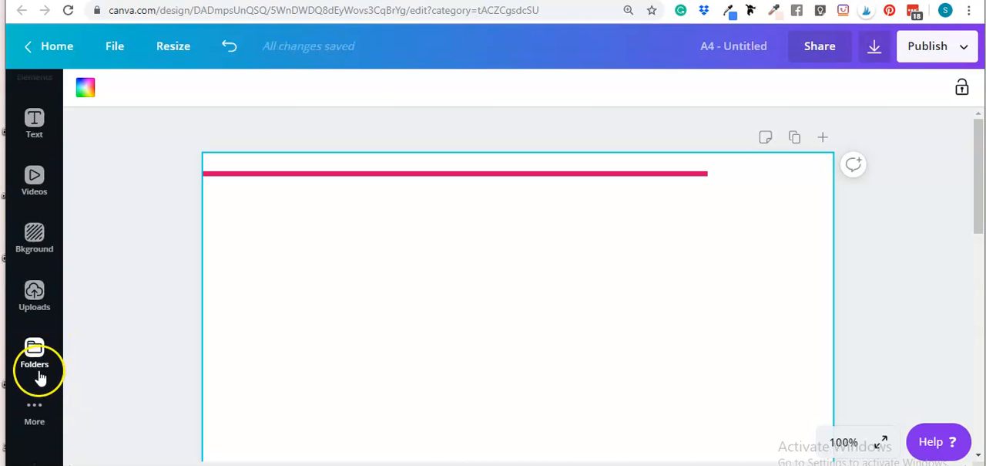
click(39, 365)
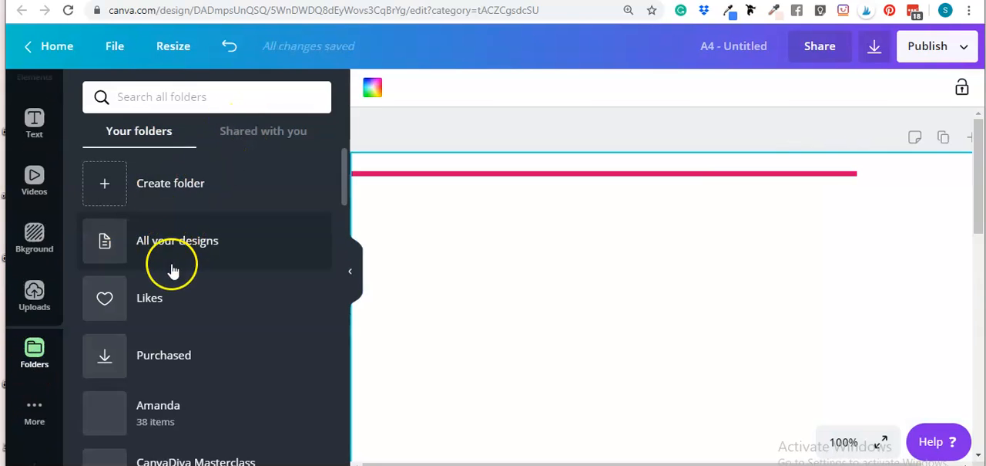
click(258, 144)
click(231, 236)
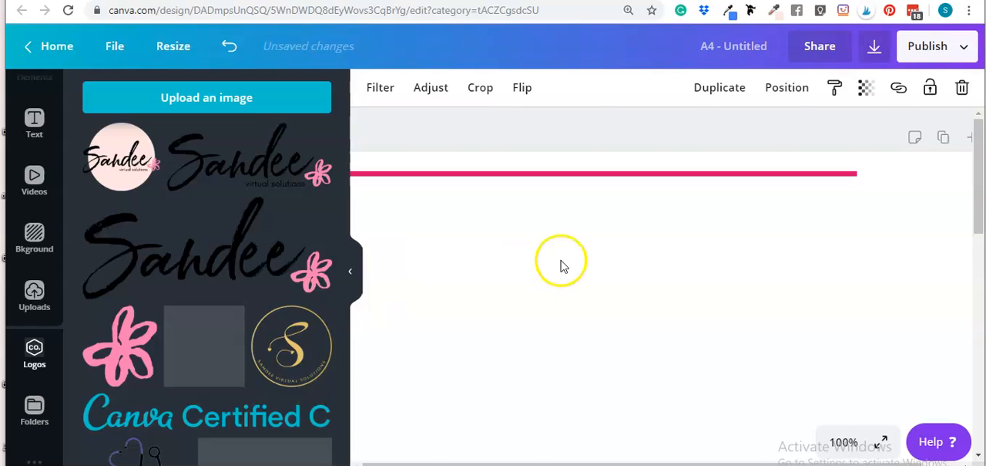
scroll(571, 268, down, 4)
drag(415, 412, 821, 271)
drag(825, 227, 817, 367)
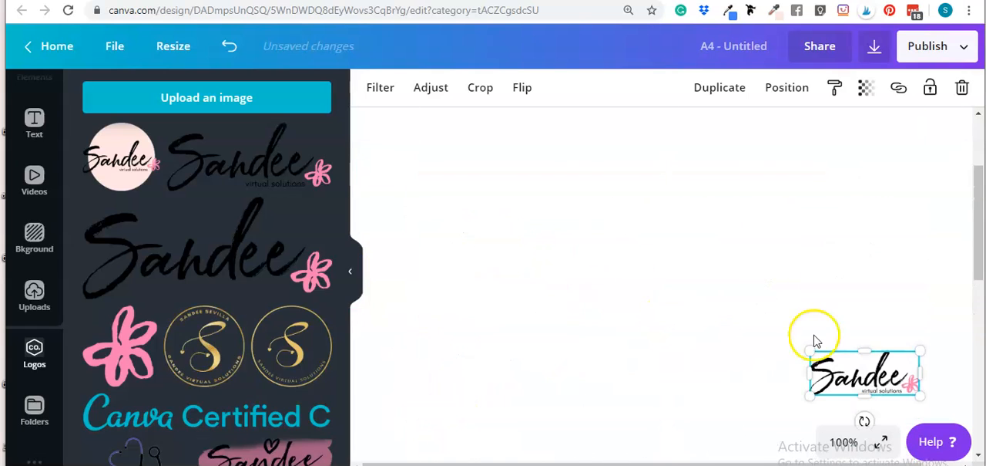
Step: Move the logo into the page's upper-right corner beside the end of the pink bar, and collapse the logo panel
drag(893, 375, 904, 188)
scroll(748, 308, up, 3)
drag(876, 317, 907, 166)
drag(843, 313, 803, 317)
scroll(694, 370, down, 3)
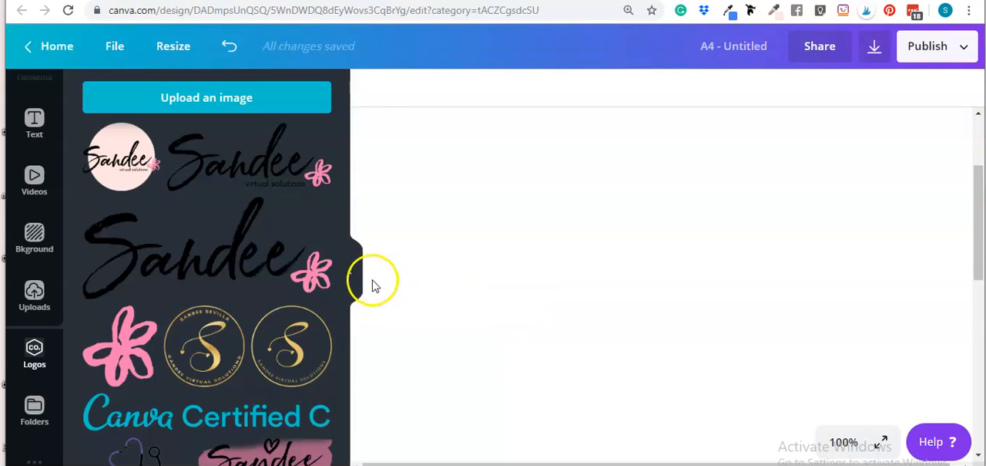
click(351, 270)
scroll(539, 285, up, 2)
drag(762, 182, 770, 188)
click(775, 262)
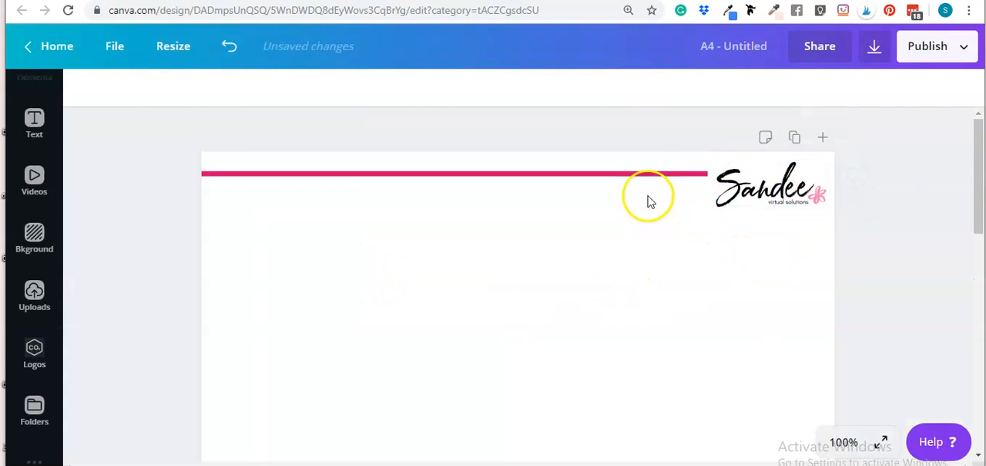
Step: Shift the pink bar slightly down and left so it lines up with the middle of the logo
drag(632, 176, 624, 186)
click(903, 267)
scroll(905, 270, down, 2)
scroll(905, 274, up, 2)
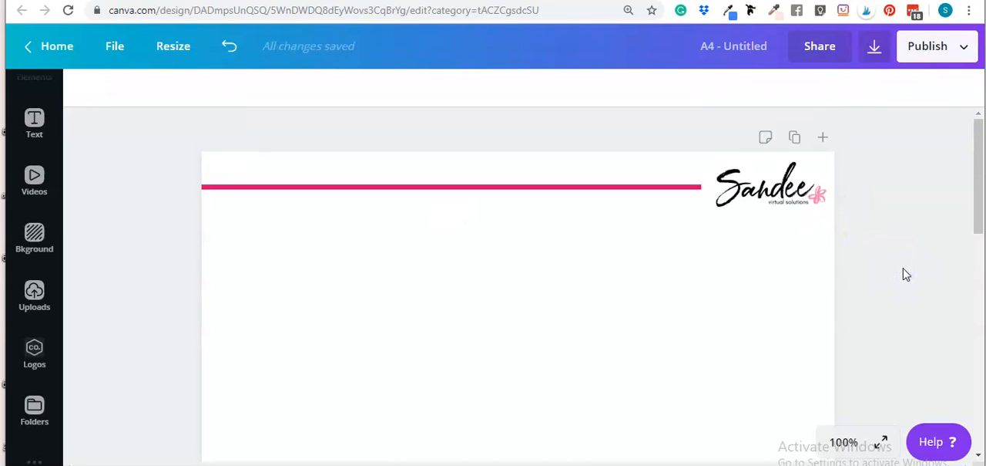
scroll(515, 302, down, 1)
scroll(512, 297, down, 1)
scroll(505, 308, up, 2)
click(505, 333)
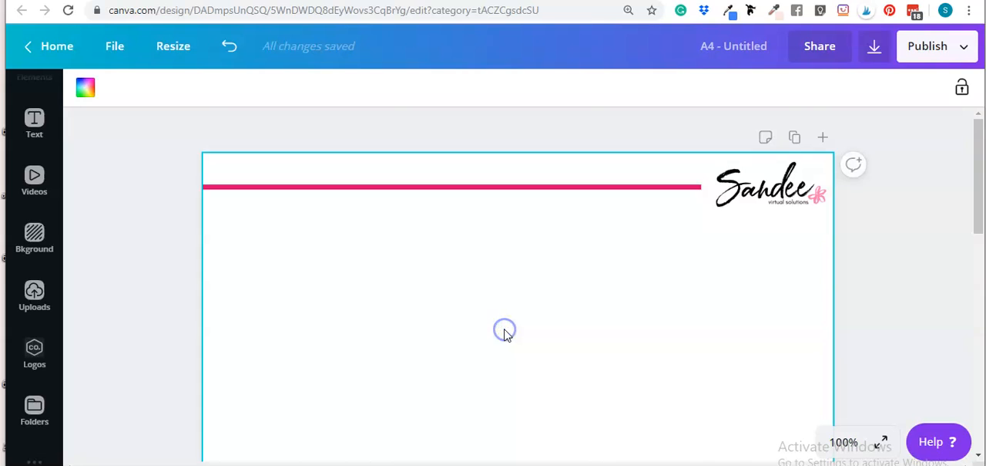
Step: Add a text box reading "My Daily Worksheet" in the middle of the page and deselect it
key(t)
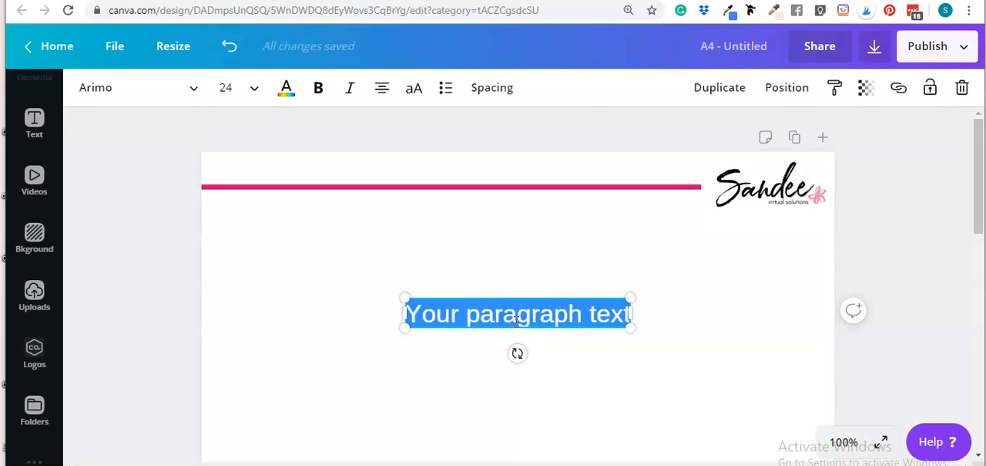
text(My Daily Worksheet)
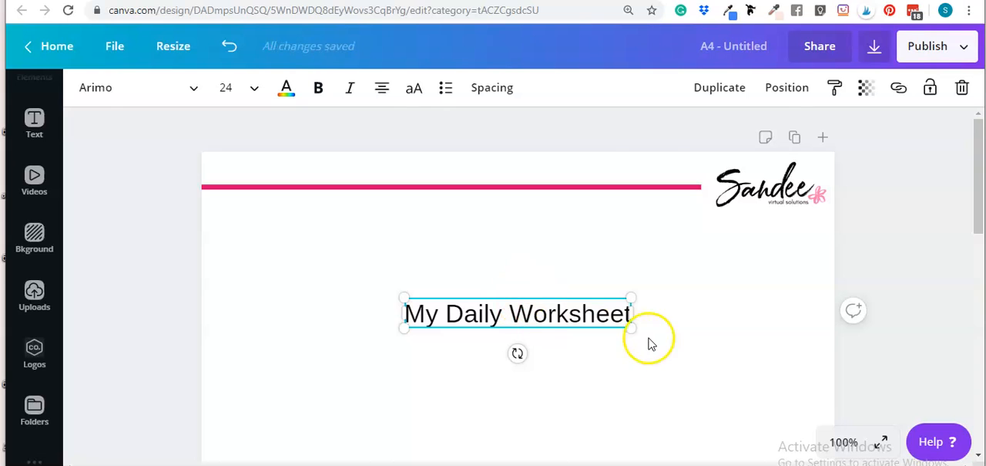
click(348, 223)
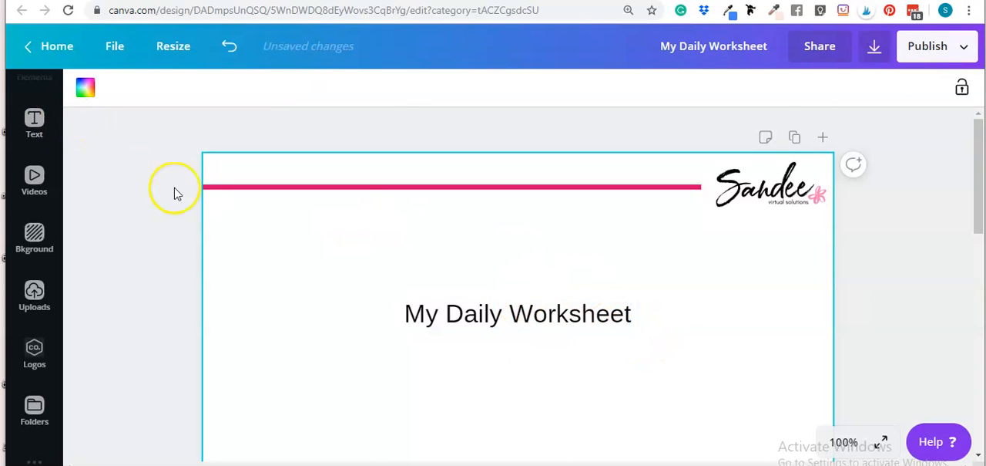
Step: Search the fonts for "hello" and apply Hello Pretty Alt1 to the worksheet title
click(460, 310)
click(165, 86)
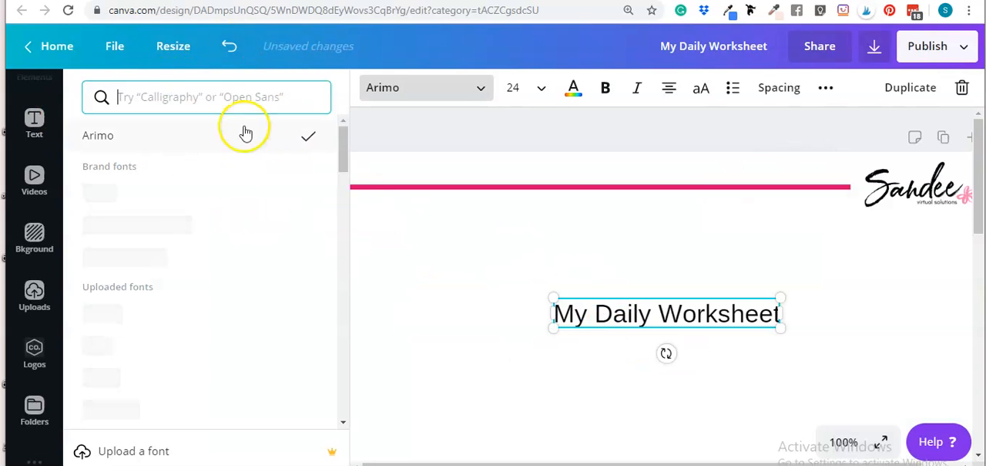
text(hello)
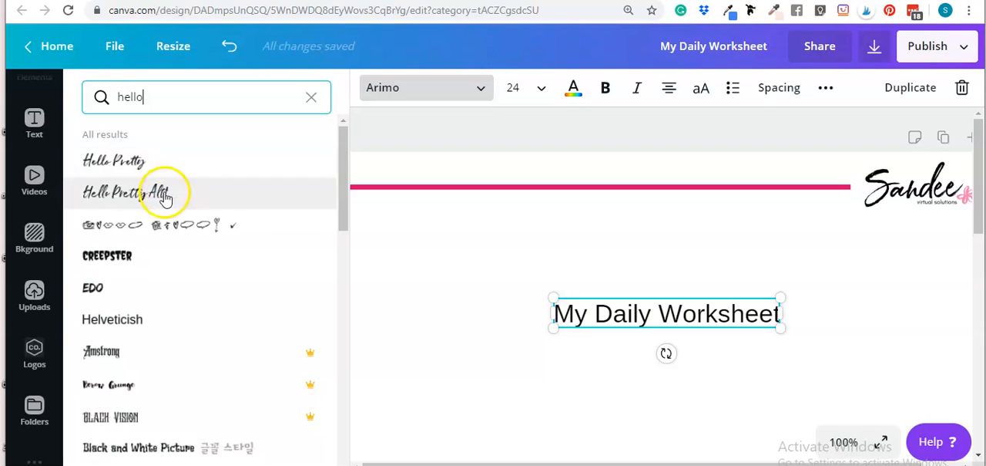
click(163, 192)
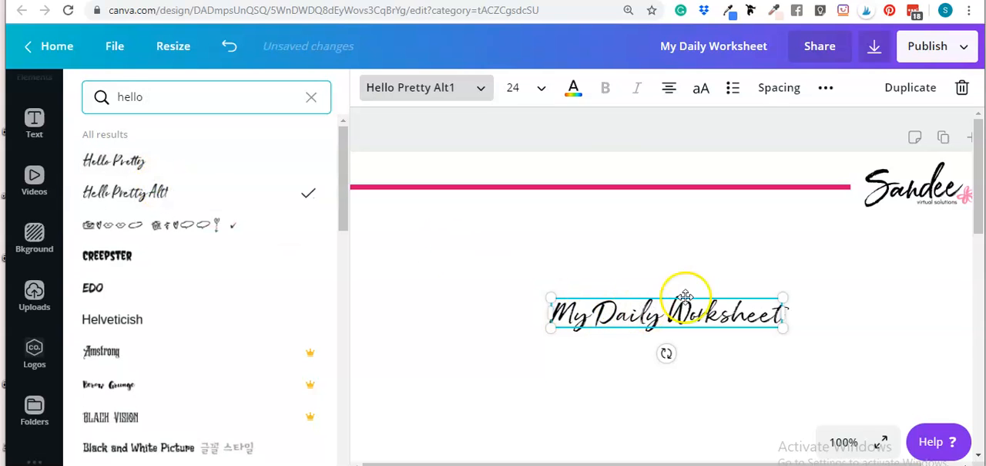
click(583, 248)
Step: Move the worksheet title up to sit centered just below the pink bar, and keep it selected
scroll(614, 306, down, 1)
scroll(612, 306, up, 1)
drag(581, 319, 579, 244)
click(577, 239)
Step: Set the worksheet title's font size to 28 and deselect it
click(242, 90)
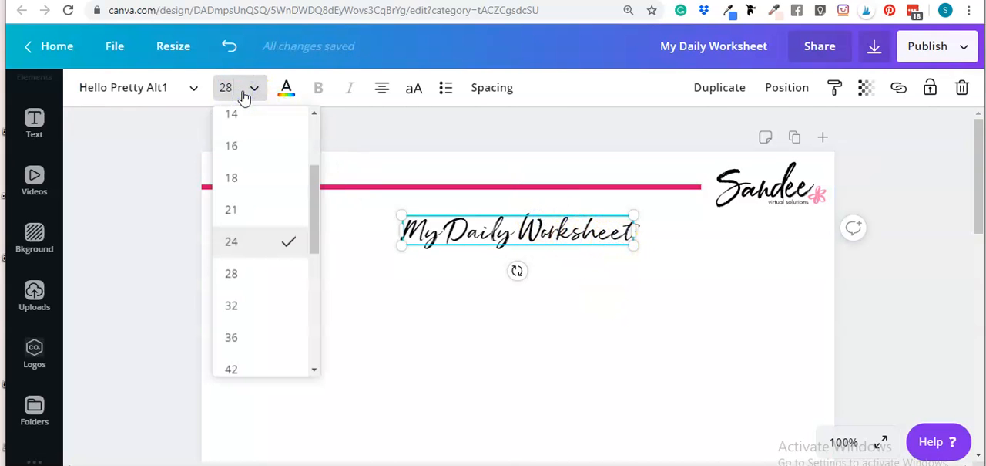
key(Return)
click(513, 310)
click(626, 245)
drag(620, 240, 620, 241)
scroll(668, 312, down, 4)
click(881, 312)
scroll(486, 343, up, 2)
scroll(485, 344, up, 2)
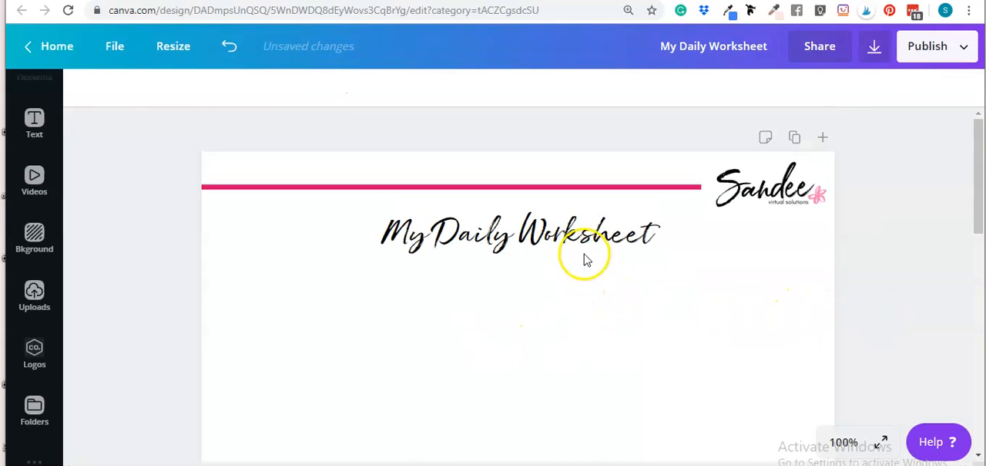
Step: Add a new paragraph text box below the title and set its font size to 12
click(561, 321)
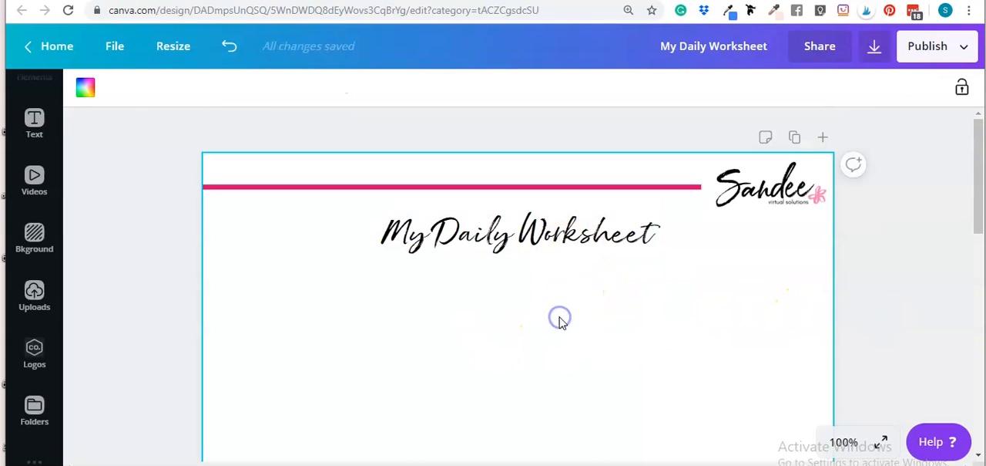
key(t)
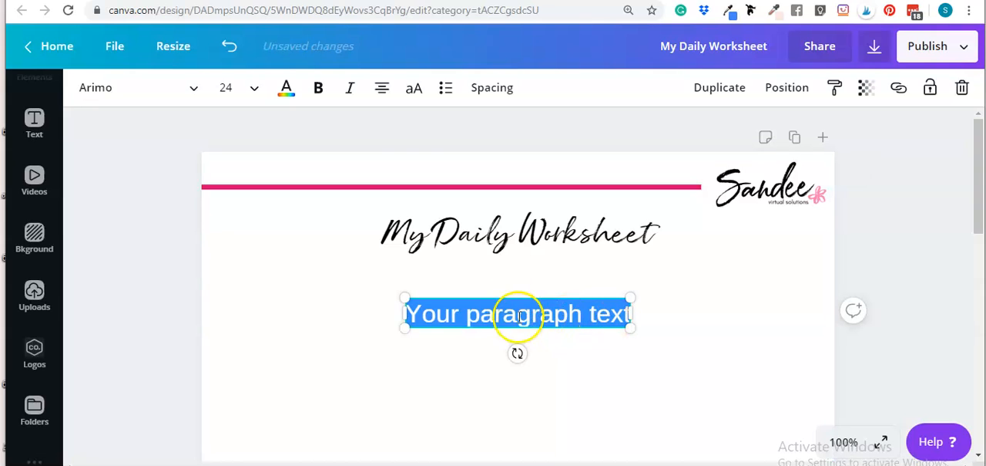
click(250, 94)
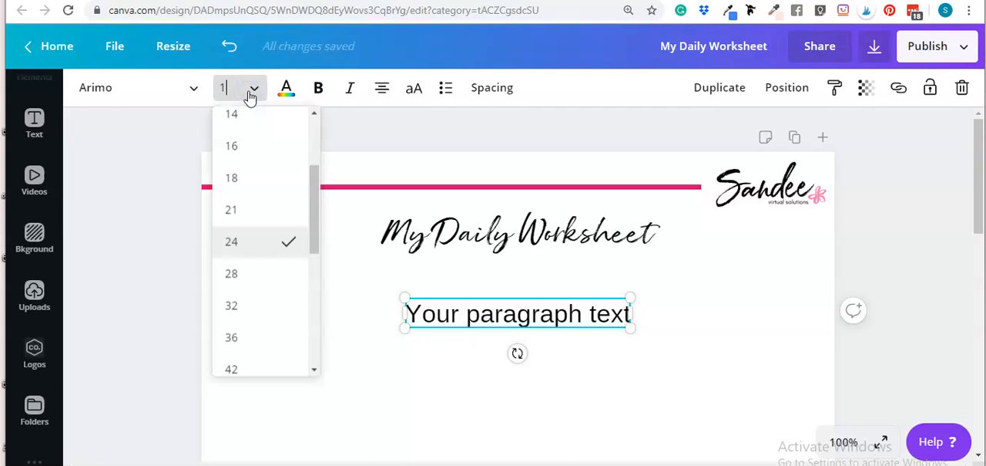
key(Return)
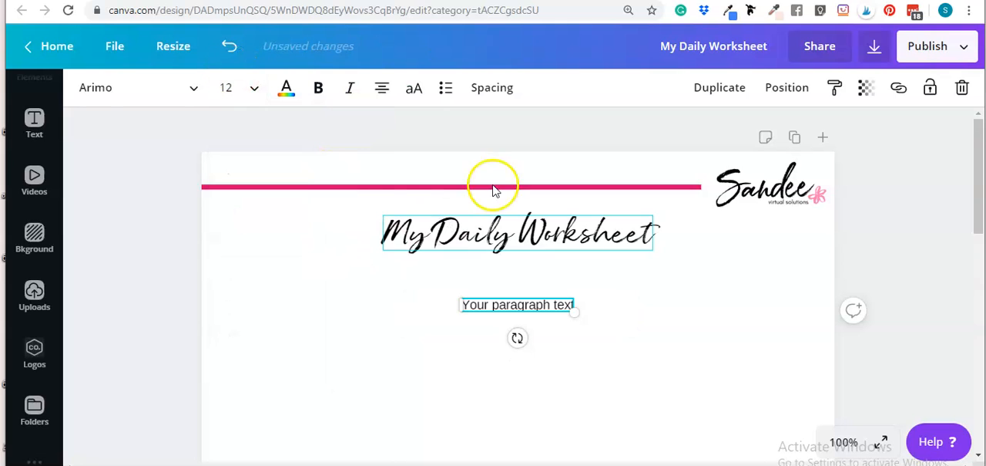
Step: Left-align the placeholder paragraph, move it near the page's left margin under the title, and select its text for replacement
click(393, 104)
drag(494, 306, 275, 282)
click(275, 283)
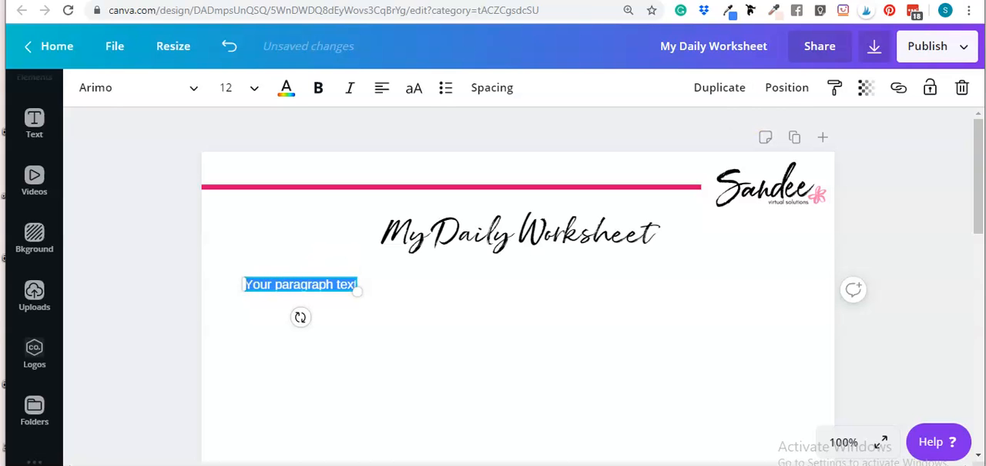
Step: Copy the full Lorem ipsum paragraph from loremipsum.io and paste it over the placeholder text in the worksheet design
click(755, 1)
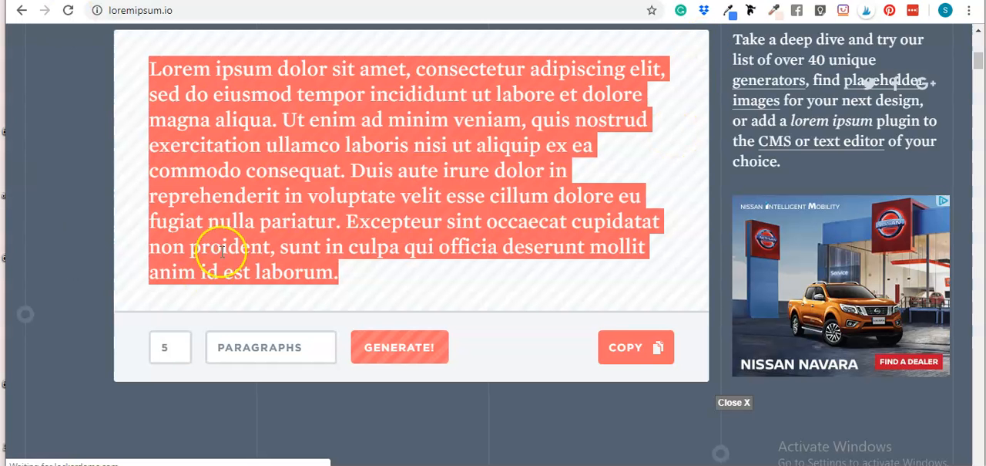
click(358, 266)
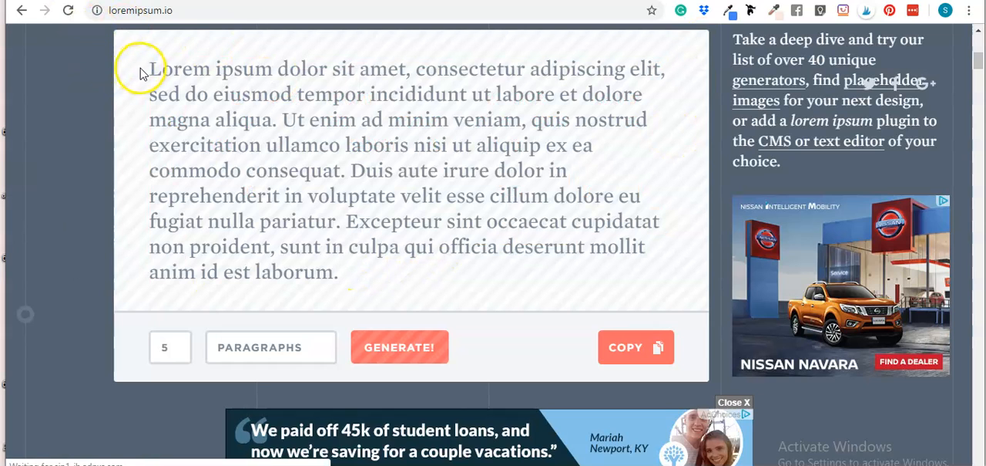
drag(147, 70, 345, 279)
key(ctrl+c)
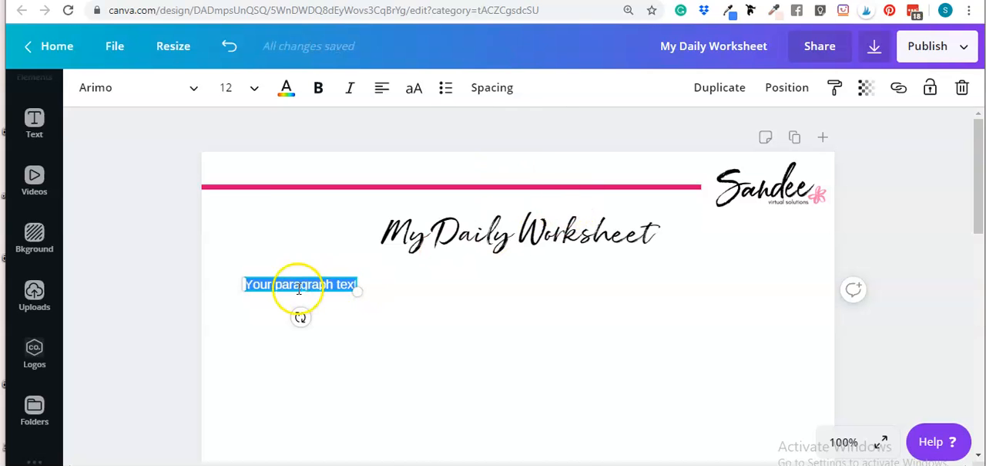
triple_click(299, 287)
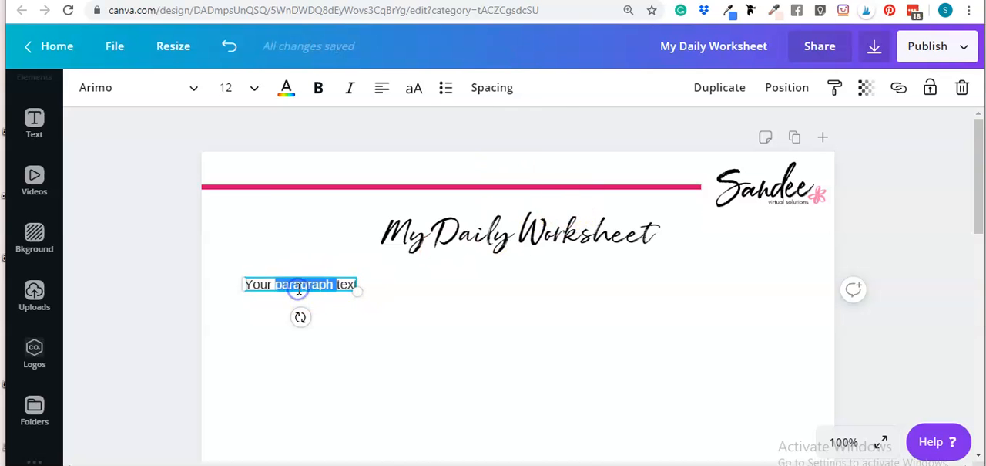
key(ctrl+v)
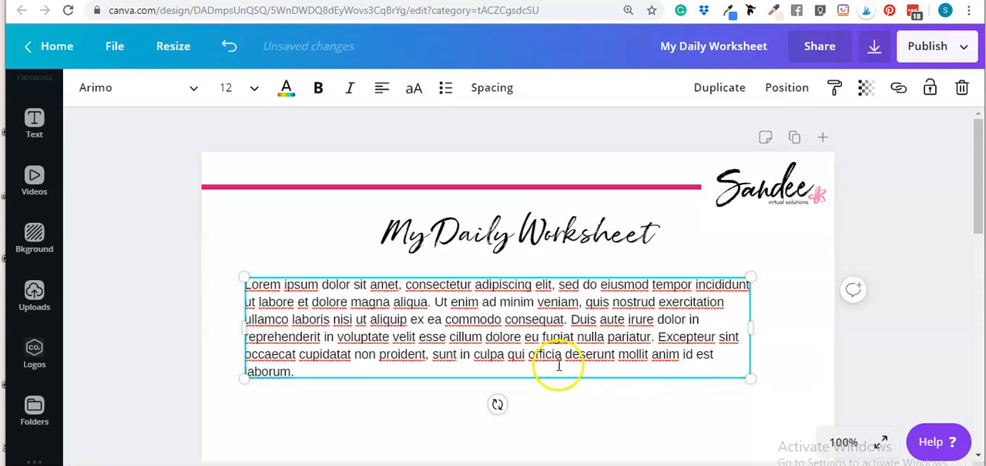
Step: Trim the pasted paragraph so that it ends after "commodo consequat."
drag(390, 375, 568, 322)
key(BackSpace)
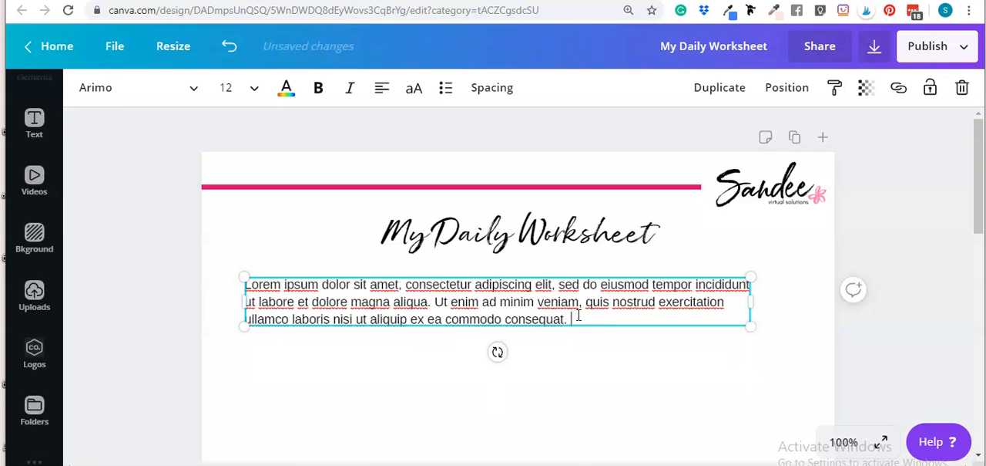
click(865, 383)
Step: Widen the paragraph box toward the page's right margin and shift it slightly left to balance the side margins
click(563, 305)
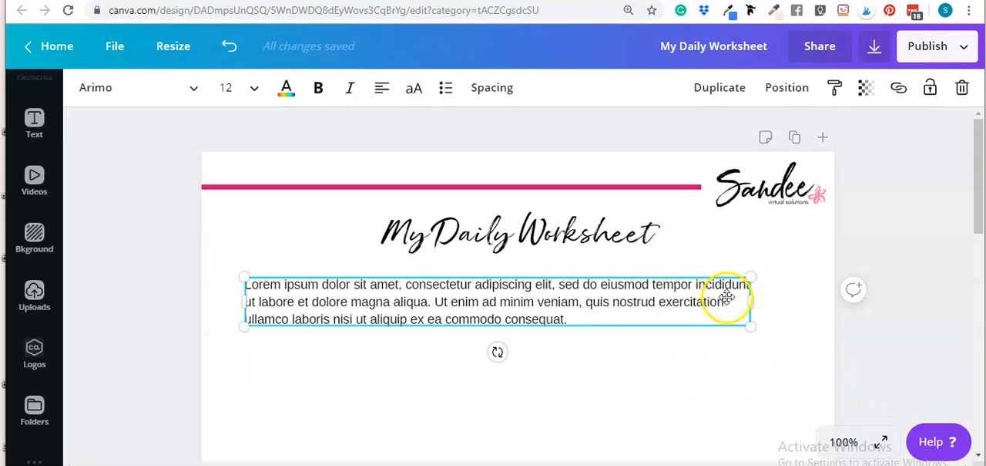
drag(750, 302, 802, 305)
click(923, 329)
mouse_move(639, 291)
mouse_down()
mouse_move(621, 275)
mouse_move(635, 262)
mouse_move(634, 311)
mouse_move(628, 292)
mouse_up()
click(618, 398)
mouse_move(540, 288)
mouse_down()
mouse_move(557, 288)
mouse_move(537, 292)
mouse_move(539, 273)
mouse_move(550, 300)
mouse_move(537, 295)
mouse_move(538, 272)
mouse_move(532, 289)
mouse_up()
click(562, 342)
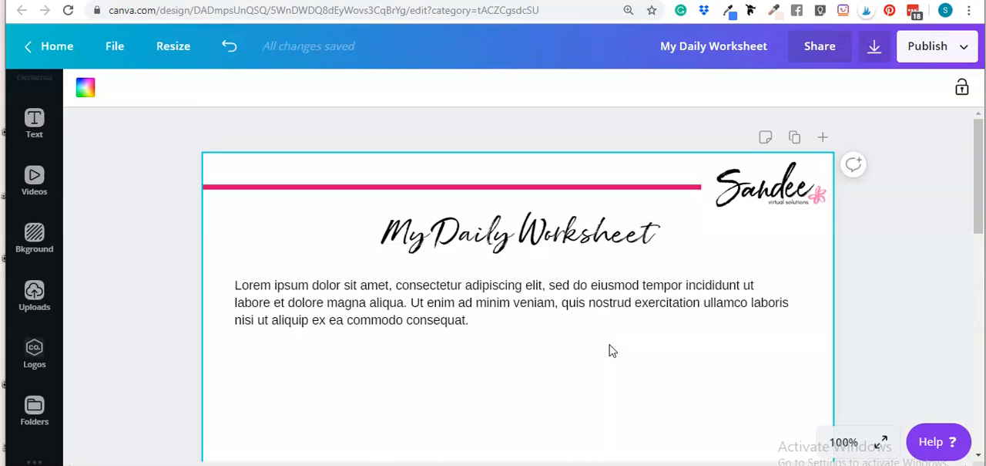
Step: Move the paragraph up against the title's lower edge, snap it to the page's vertical center line, and keep it selected
click(584, 350)
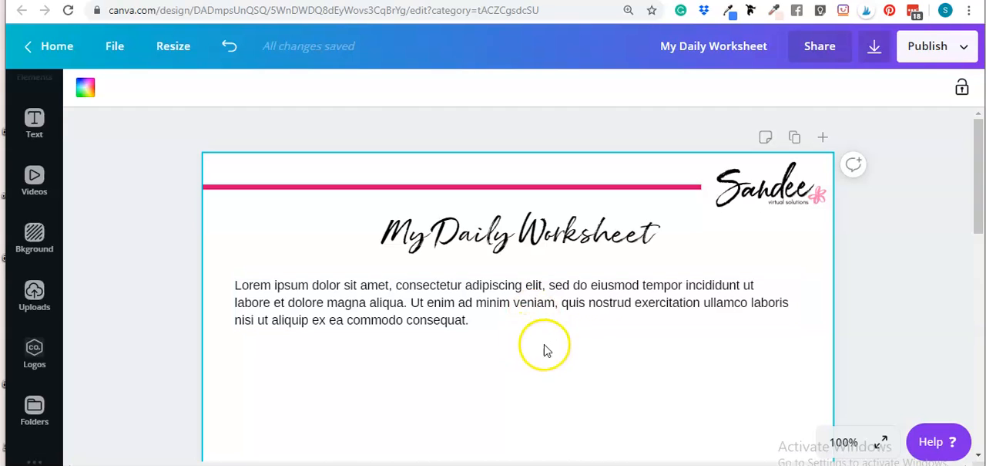
click(583, 356)
click(580, 311)
drag(578, 309, 586, 291)
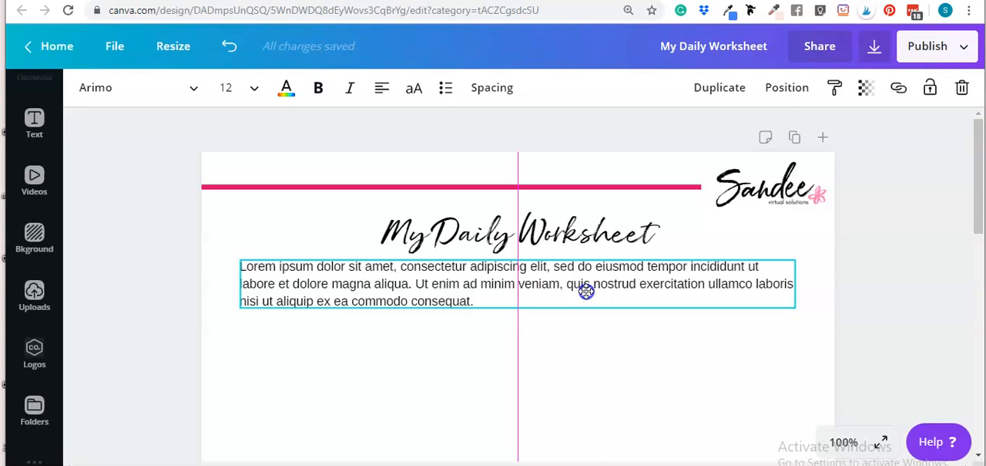
drag(587, 291, 587, 286)
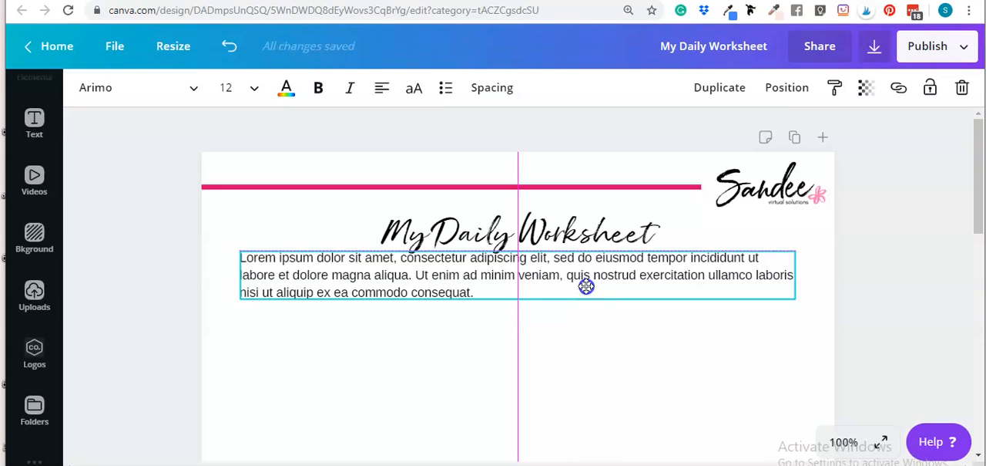
click(615, 278)
click(671, 311)
click(667, 279)
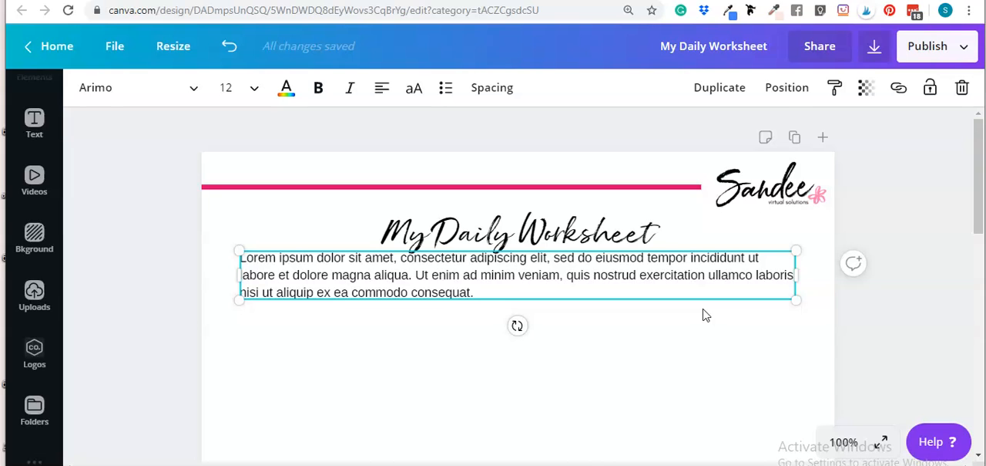
Step: Nudge the paragraph down in large increments to leave a gap below the title, and deselect it
key(shift+Down)
key(shift+Down)
key(shift+Down)
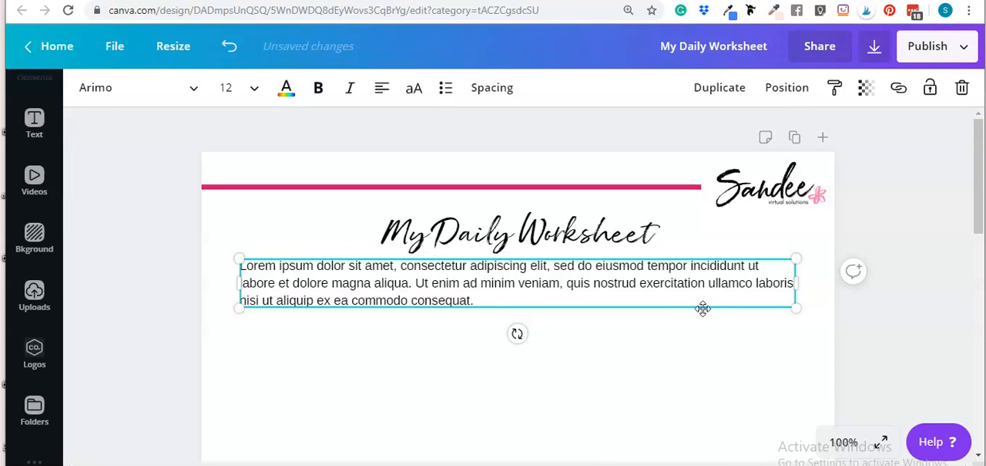
click(733, 375)
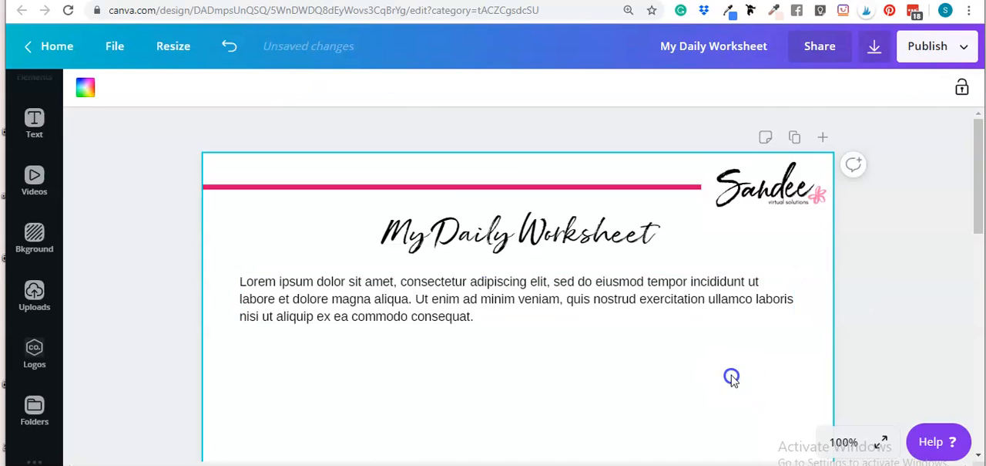
Step: Search the elements for "square" and insert the plain outlined square with sharp corners
scroll(692, 304, down, 1)
scroll(477, 266, up, 1)
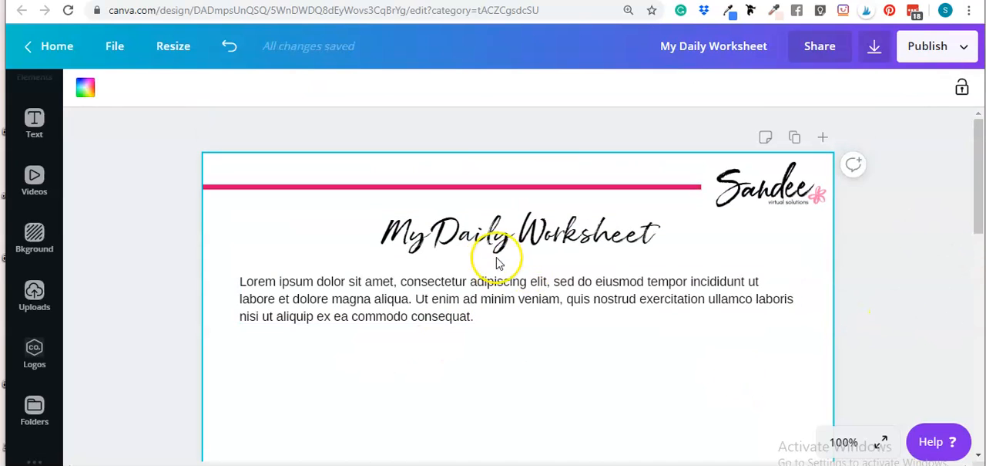
scroll(501, 343, down, 2)
scroll(485, 265, up, 1)
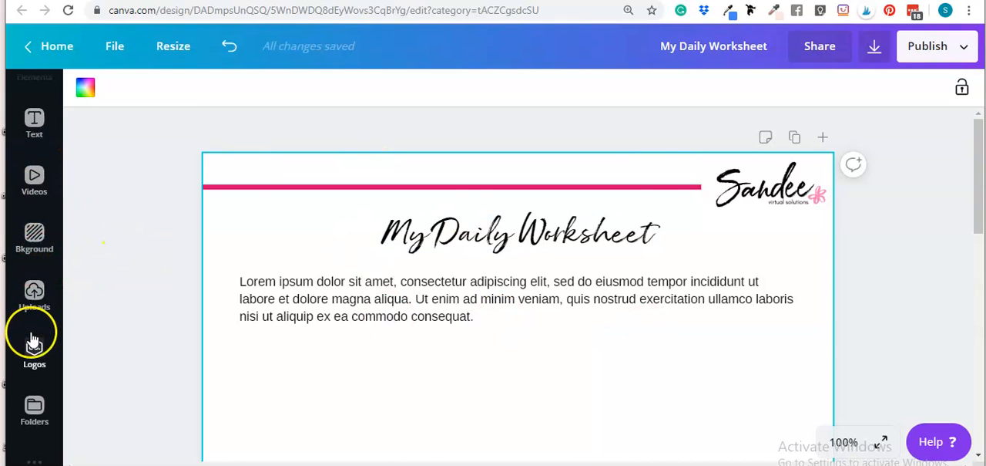
scroll(30, 324, up, 3)
click(31, 216)
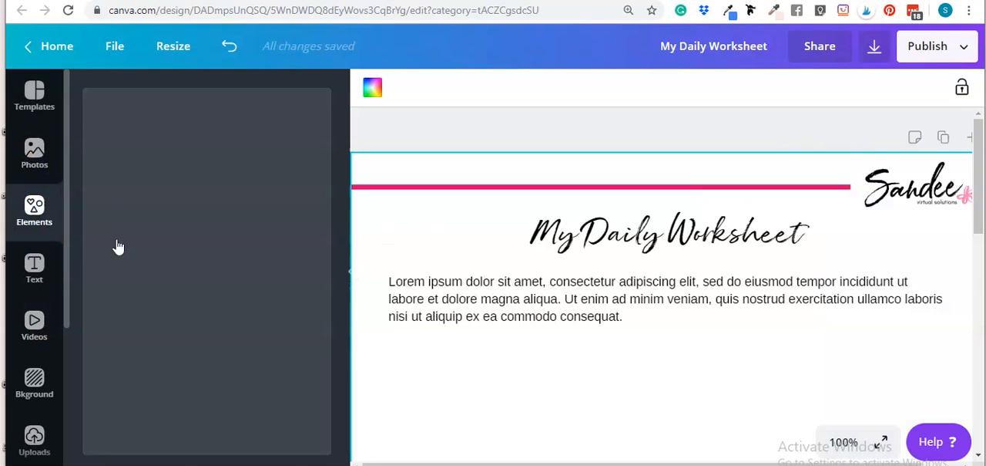
click(163, 105)
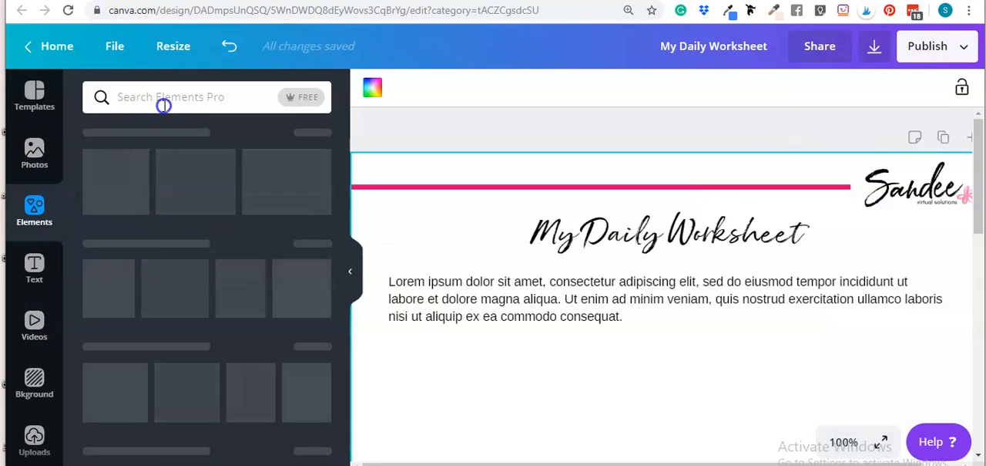
text(square)
key(Return)
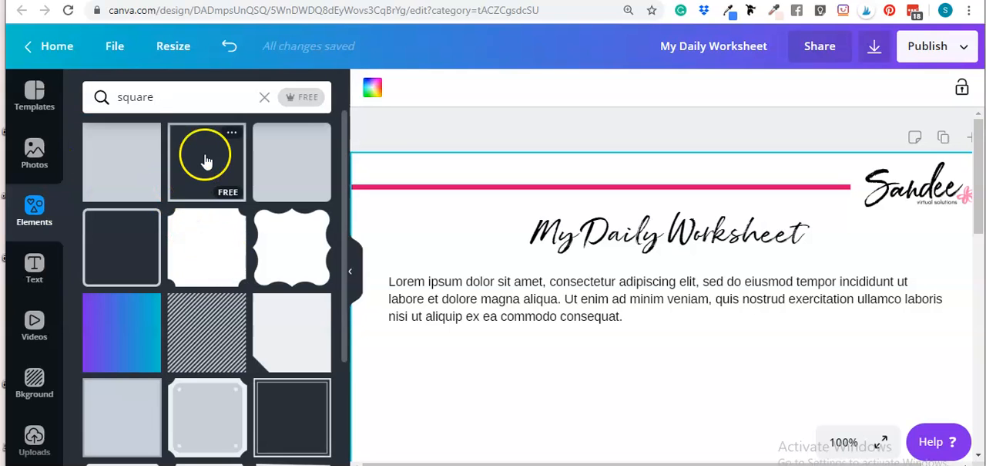
click(207, 160)
Step: Hide the element search results to widen the canvas, and select the newly inserted square
scroll(529, 370, down, 2)
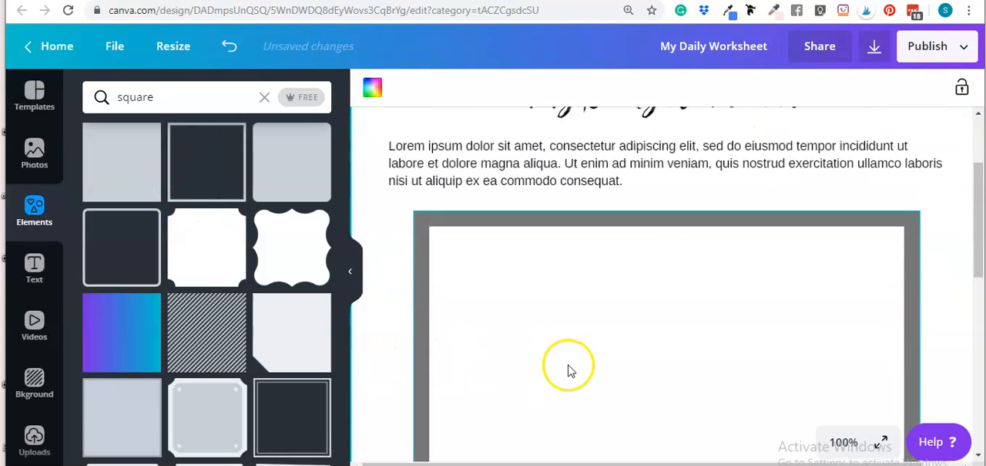
scroll(568, 371, down, 1)
click(356, 274)
scroll(540, 258, up, 1)
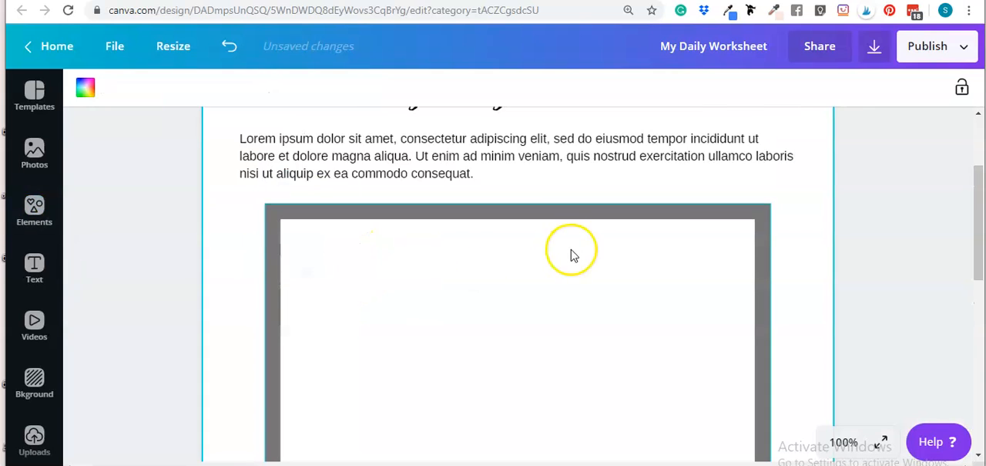
scroll(572, 255, up, 1)
click(621, 346)
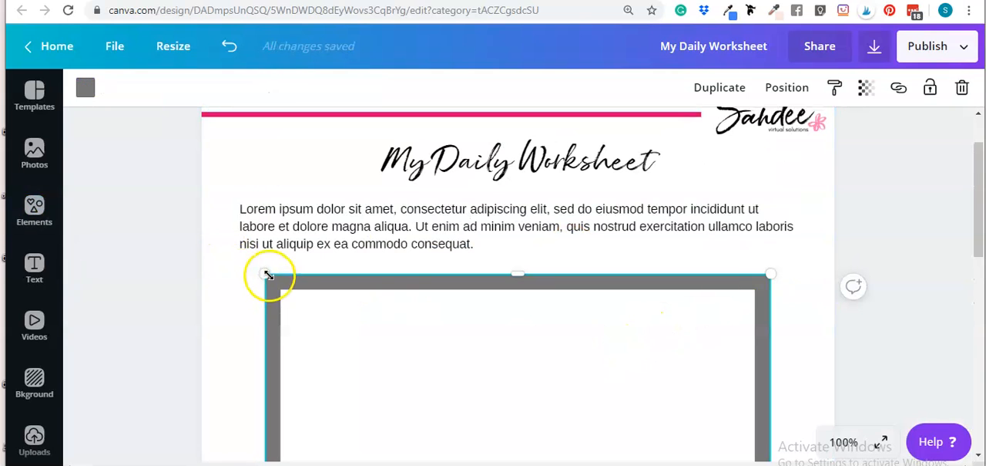
scroll(699, 301, down, 2)
click(792, 289)
click(530, 285)
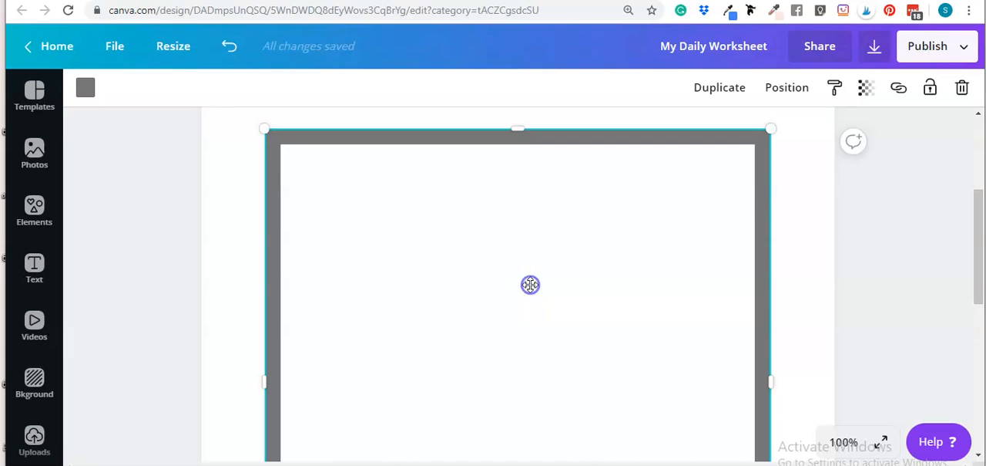
Step: Shrink the square from its upper-left and lower-right corners to thin its outline, and place it in the empty area mid-page
scroll(530, 284, up, 1)
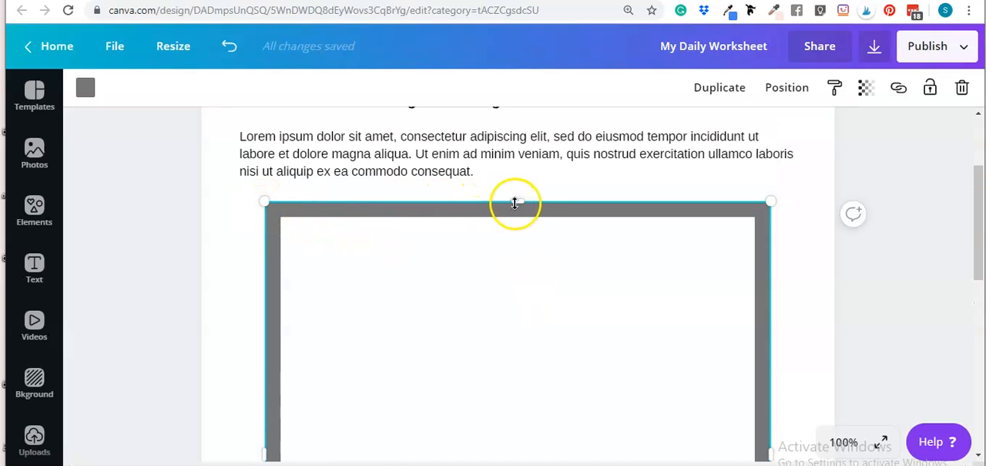
scroll(757, 263, down, 1)
scroll(670, 304, down, 4)
scroll(392, 262, up, 5)
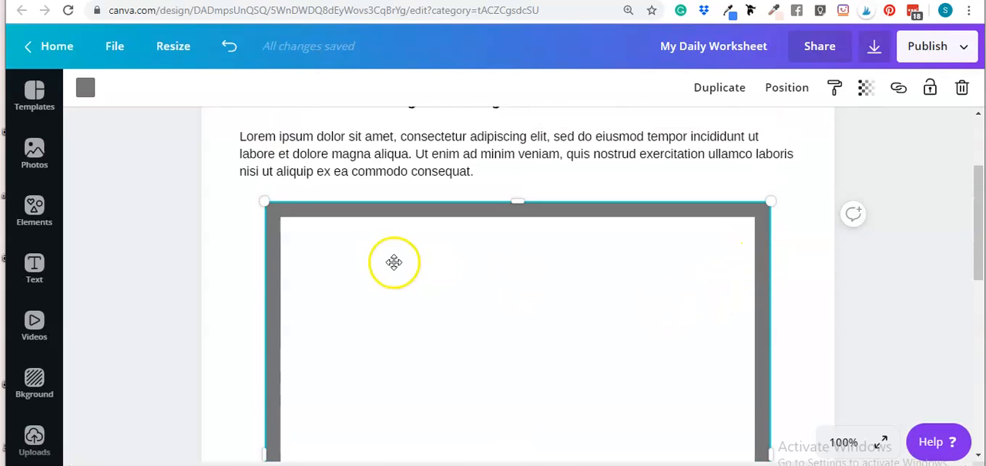
drag(266, 204, 471, 420)
scroll(432, 308, down, 4)
drag(564, 260, 436, 211)
drag(643, 433, 510, 305)
click(641, 262)
click(473, 233)
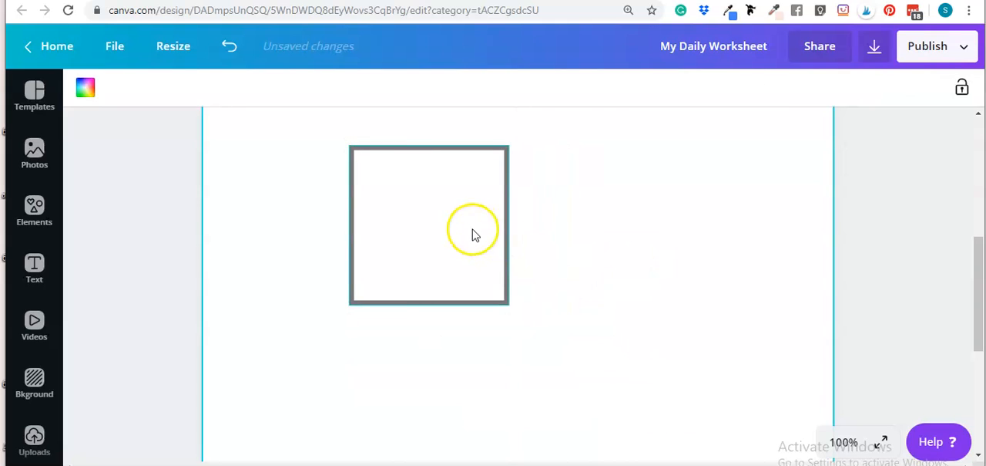
Step: Stretch the square's right edge to make a wide rectangle and extend its lower edge to a height of about 7.6
drag(508, 222, 763, 226)
click(637, 370)
click(517, 200)
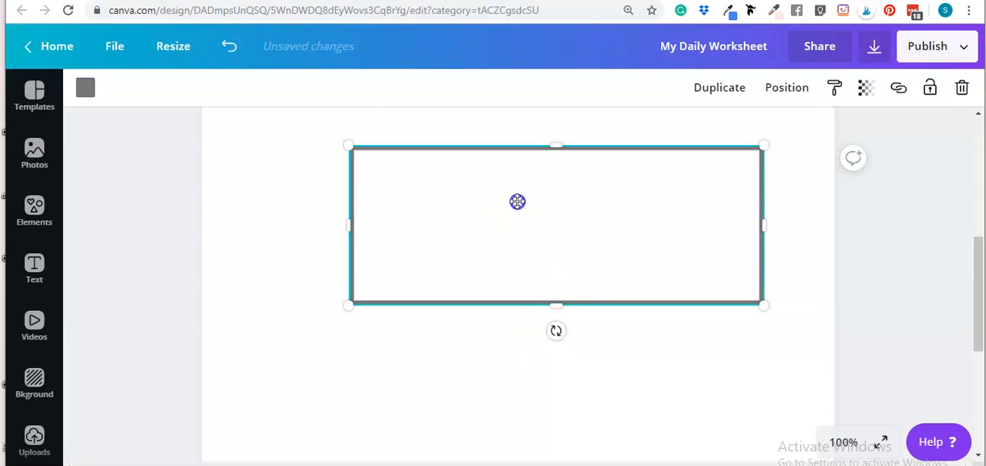
drag(553, 359, 554, 371)
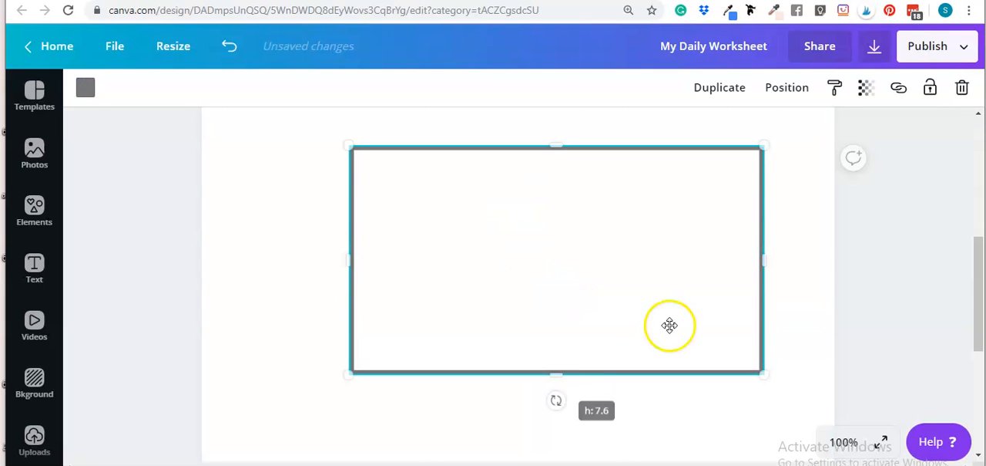
click(790, 253)
scroll(539, 300, up, 2)
scroll(562, 306, down, 2)
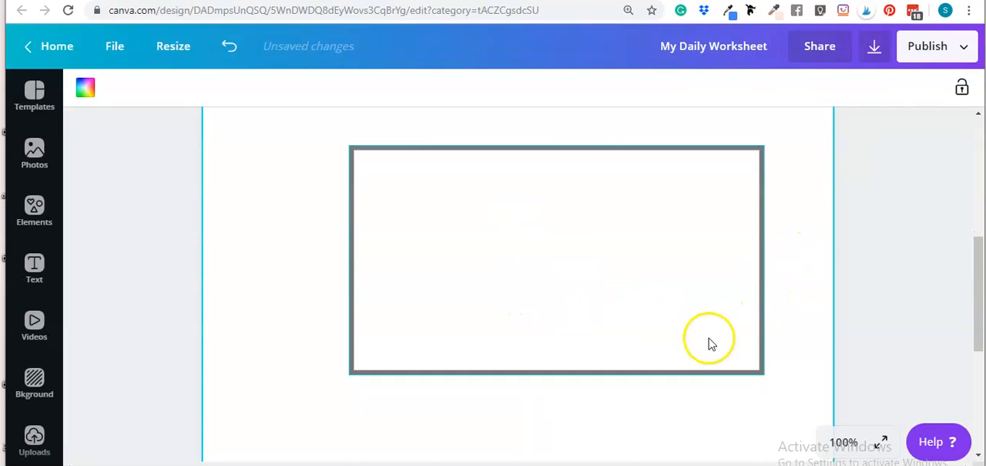
Step: Scale the rectangle down proportionally to get a thinner outline, and widen it from its right edge
click(754, 368)
drag(763, 375, 518, 235)
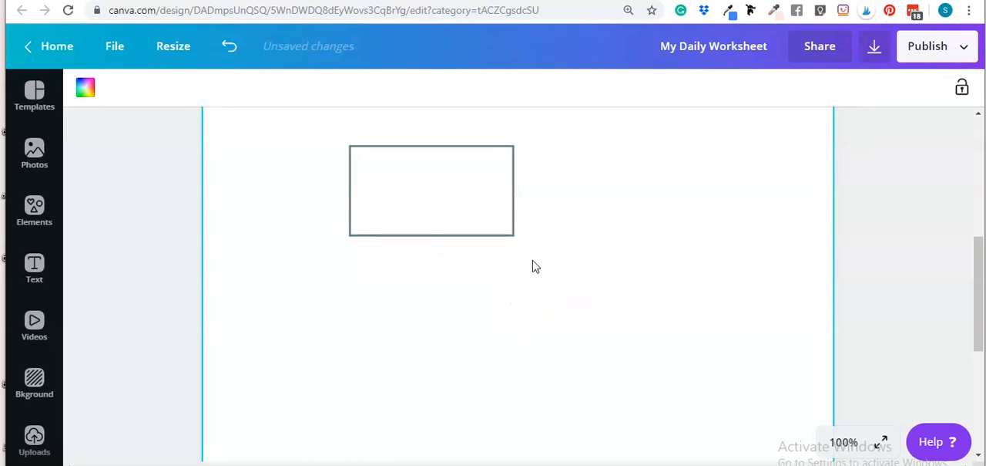
click(493, 179)
drag(603, 205, 723, 205)
click(538, 347)
Step: Move the rectangle up the page toward the intro paragraph
scroll(523, 348, up, 2)
click(515, 348)
drag(515, 347, 447, 261)
click(550, 375)
scroll(559, 360, up, 2)
Step: Scale the rectangle down from its lower-right corner and snap it directly under the intro paragraph, flush with its left edge
click(541, 368)
drag(541, 370, 504, 305)
drag(621, 386, 513, 351)
click(555, 410)
click(362, 318)
drag(361, 318, 360, 286)
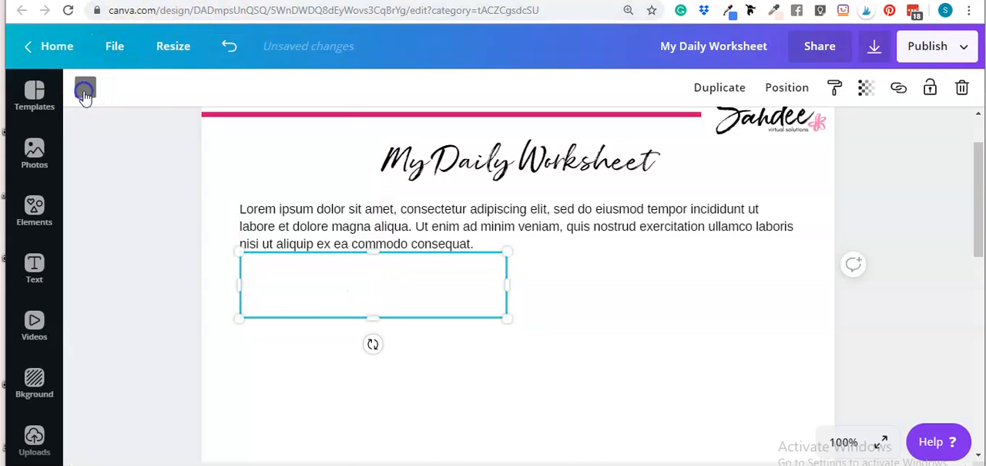
Step: Change the rectangle's outline color to the brand pink used in the header bar
click(85, 87)
click(221, 148)
click(560, 399)
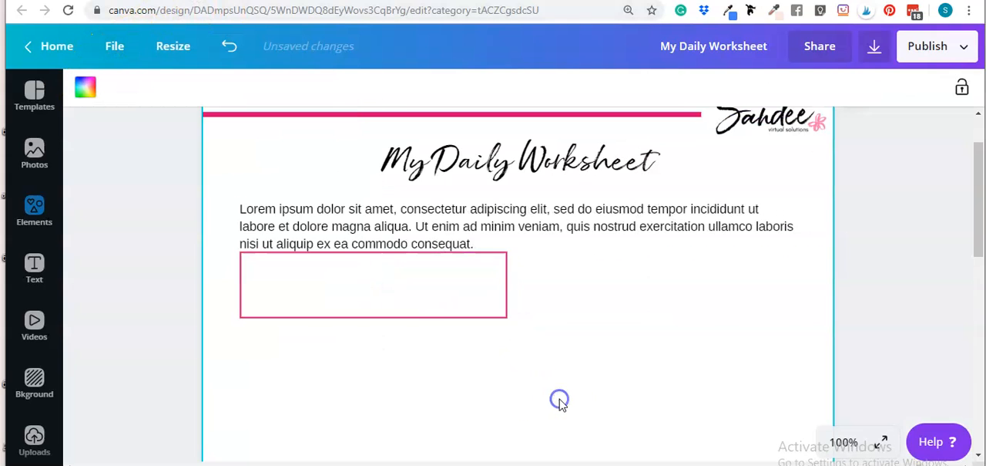
Step: Align the pink box with the paragraph's left and lower edges, and widen it to the paragraph's right edge
drag(346, 362, 299, 371)
click(307, 426)
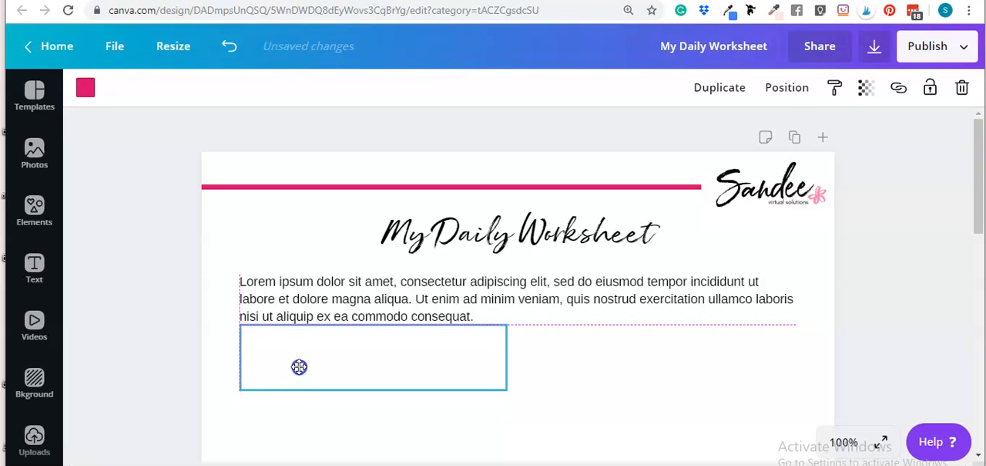
drag(299, 367, 299, 367)
click(588, 412)
click(482, 353)
drag(523, 358, 790, 358)
click(571, 393)
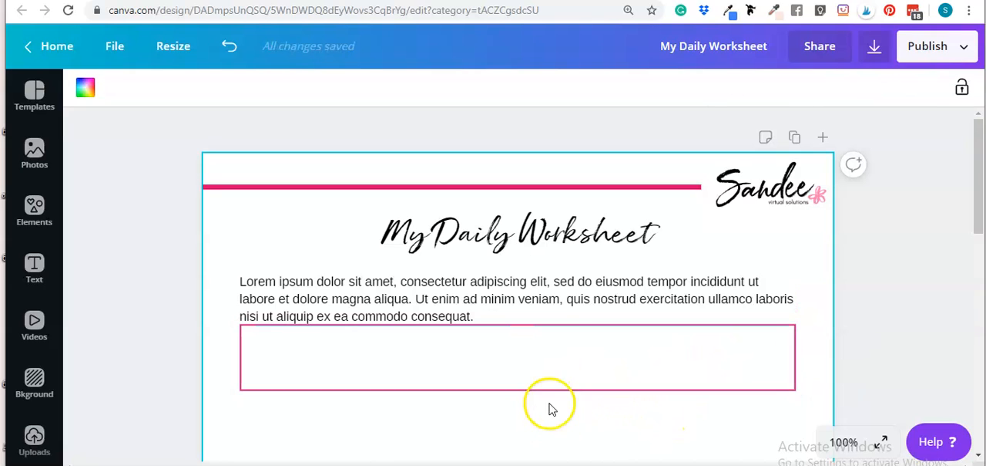
Step: Nudge the pink box down one large increment to leave a gap below the intro paragraph
scroll(551, 368, down, 2)
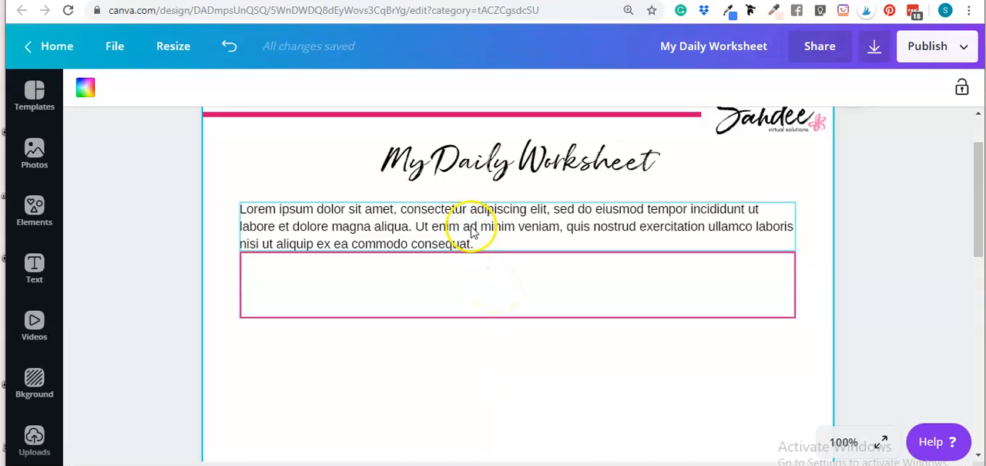
click(488, 298)
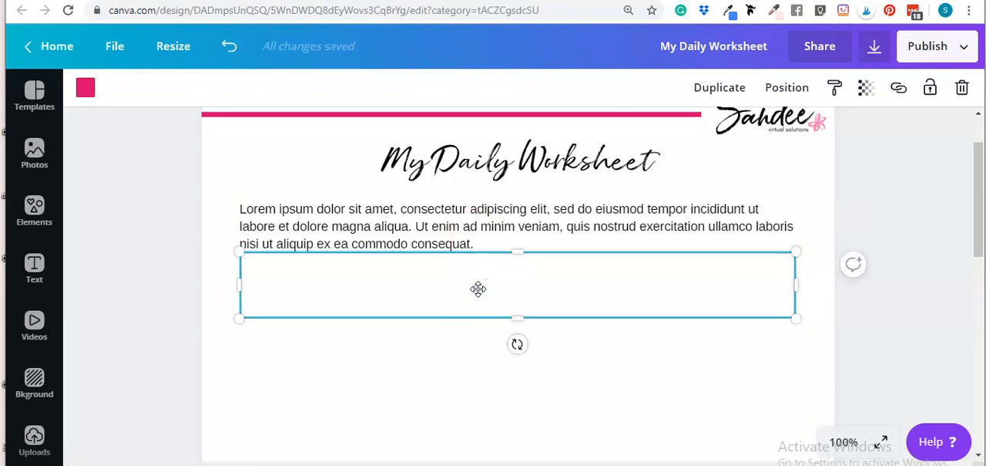
key(shift+Down)
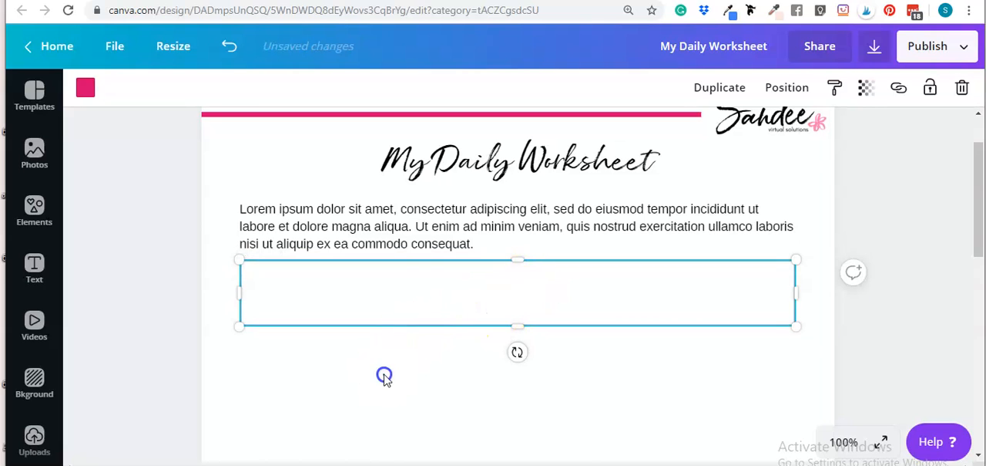
click(384, 375)
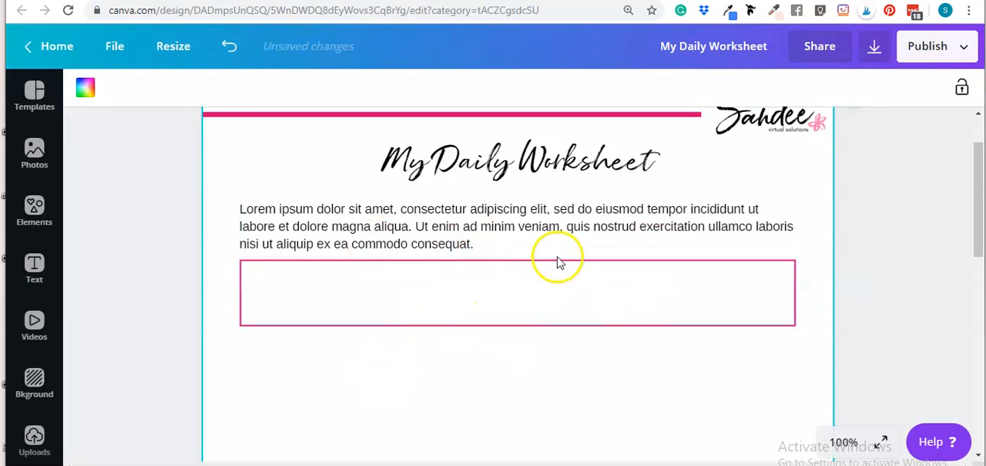
Step: Duplicate the intro paragraph, snap the copy directly beneath the pink box, and nudge it down two large increments
click(653, 221)
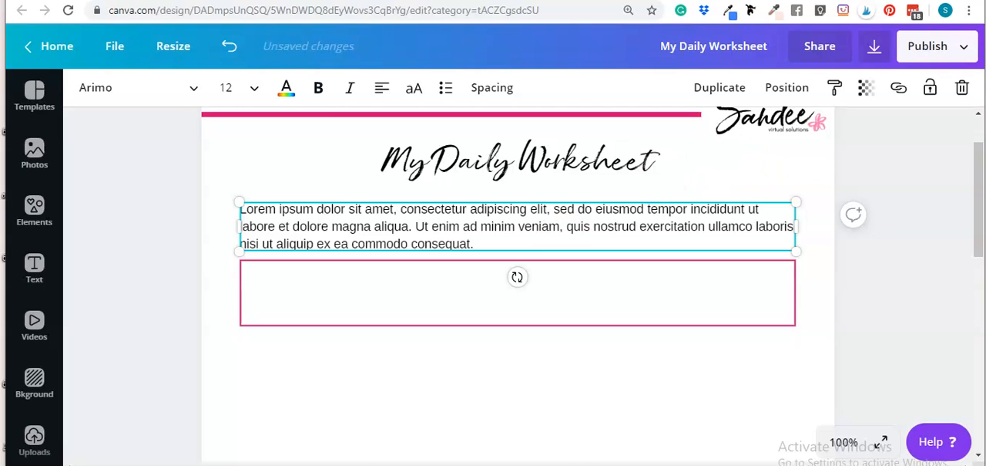
click(697, 88)
drag(533, 242, 526, 339)
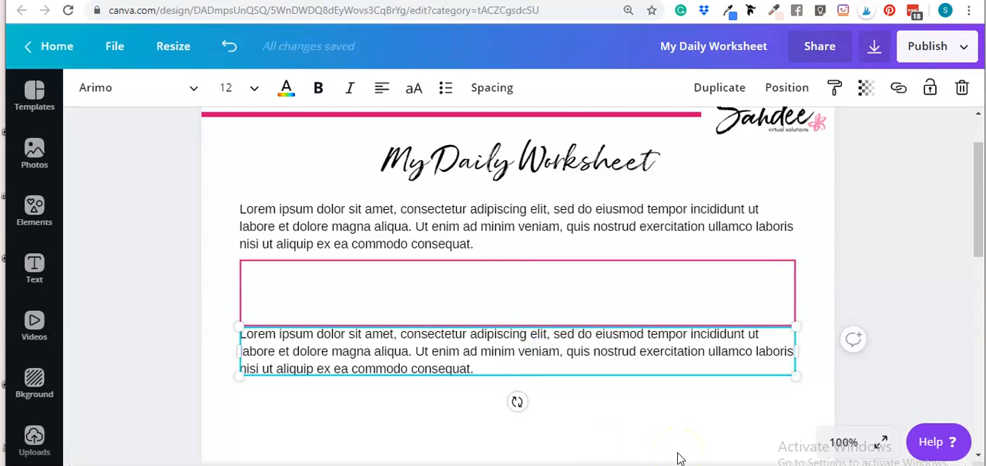
key(shift+Down)
key(shift+Down)
scroll(711, 436, down, 2)
Step: Delete the second sentence, starting "Ut enim ad minim veniam", from the copied paragraph
click(507, 255)
click(482, 241)
click(493, 235)
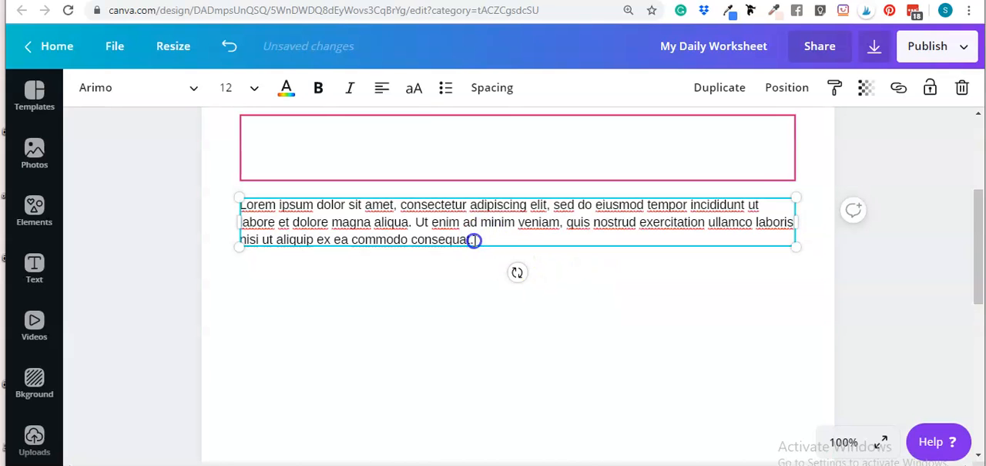
drag(474, 240, 414, 223)
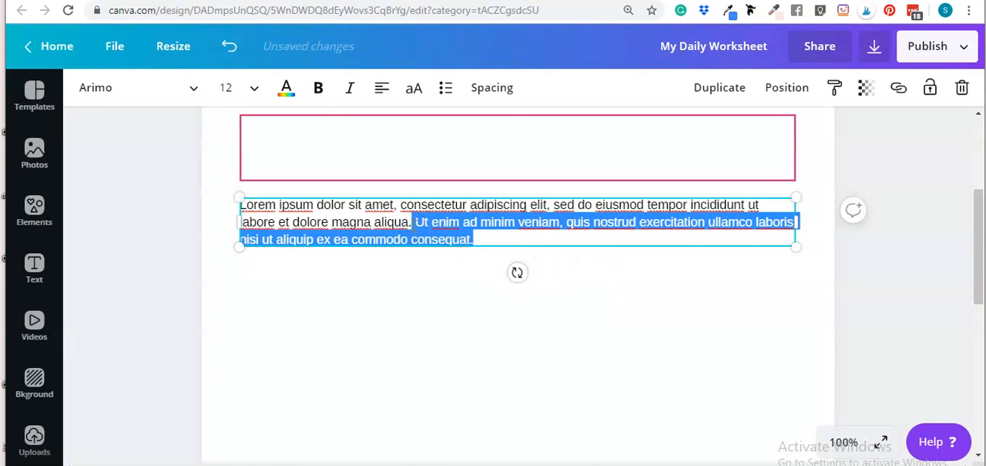
key(BackSpace)
click(331, 312)
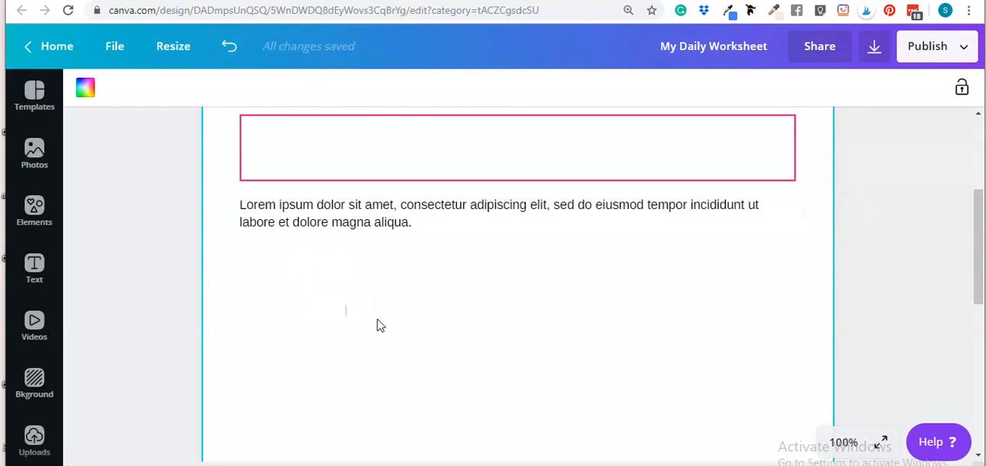
Step: Duplicate the pink box and snap the copy directly under the shortened paragraph, flush with its left edge
scroll(385, 316, up, 2)
key(ctrl+z)
click(434, 297)
click(719, 87)
drag(621, 302, 589, 394)
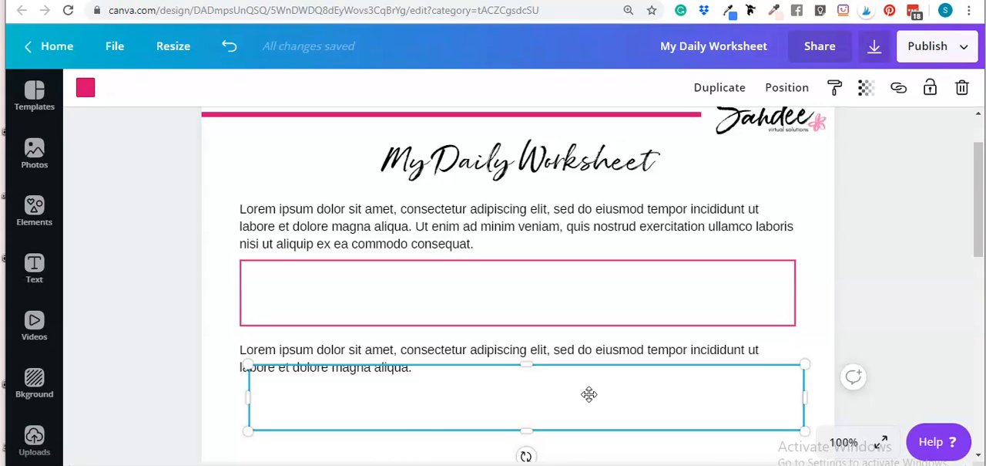
scroll(453, 380, down, 2)
click(452, 357)
drag(379, 253, 372, 262)
click(403, 325)
Step: Nudge the second pink box down one large increment to leave a gap below the shortened paragraph
click(401, 261)
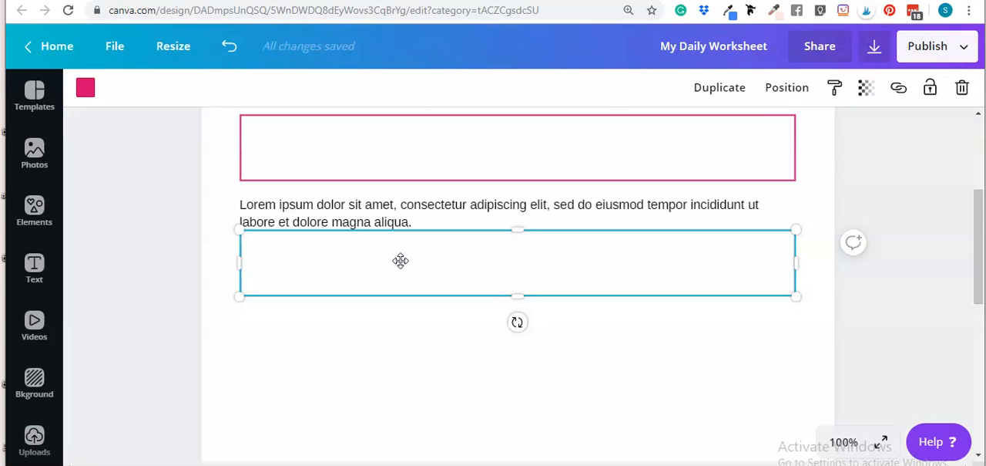
key(shift+Down)
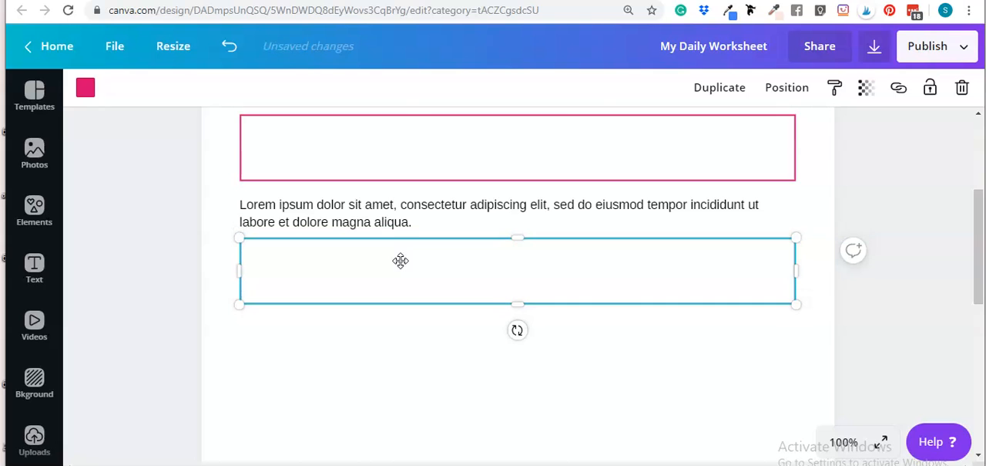
click(582, 376)
scroll(586, 366, up, 1)
scroll(540, 323, down, 1)
scroll(602, 308, up, 1)
scroll(439, 305, down, 1)
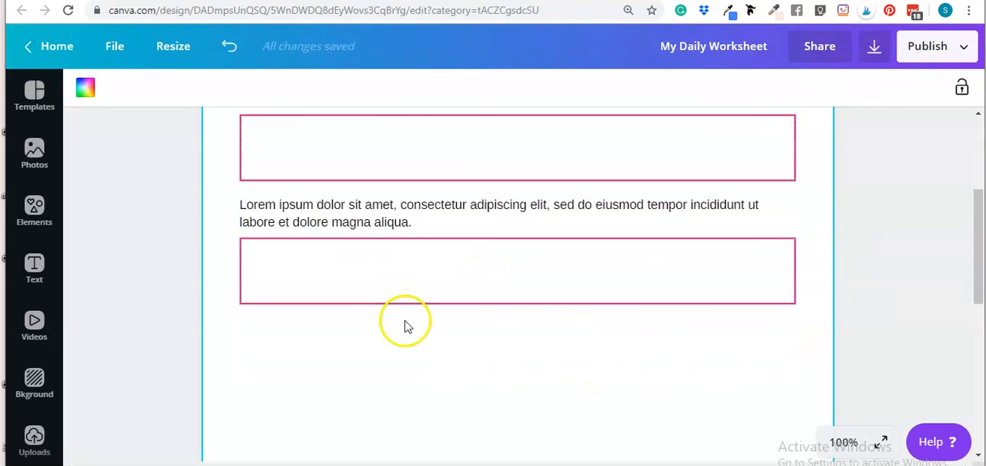
Step: Duplicate the intro paragraph again and snap the copy directly beneath the second pink box
scroll(405, 324, up, 2)
click(300, 226)
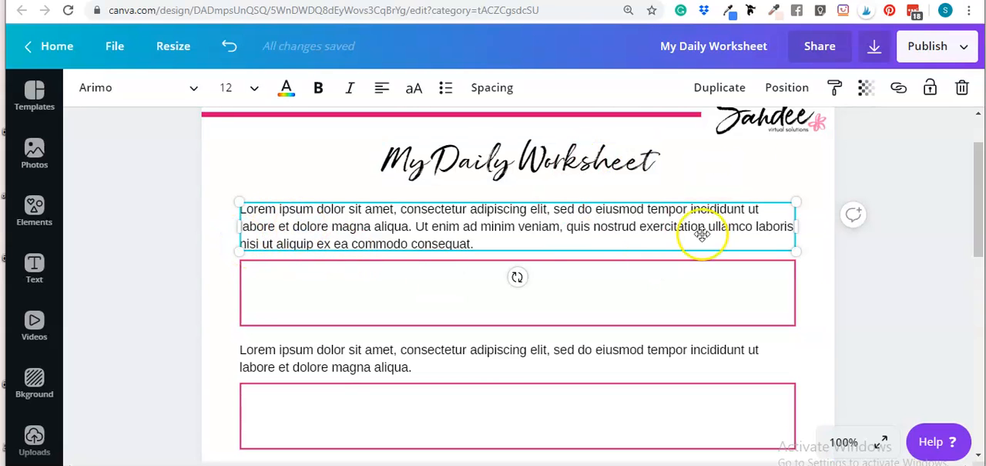
click(702, 88)
scroll(529, 293, down, 2)
scroll(509, 132, up, 2)
drag(500, 248, 486, 311)
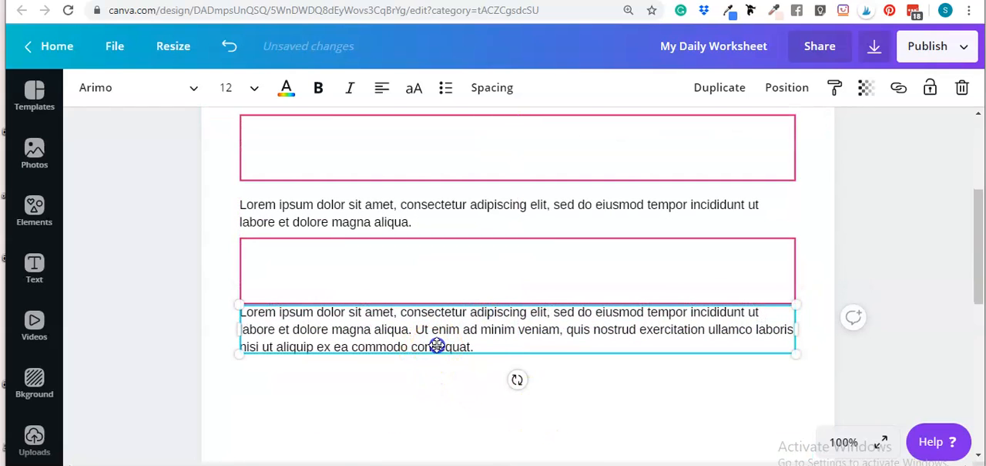
click(415, 401)
Step: Move the third paragraph down slightly to leave a gap below the second box, and open its text for editing
click(408, 320)
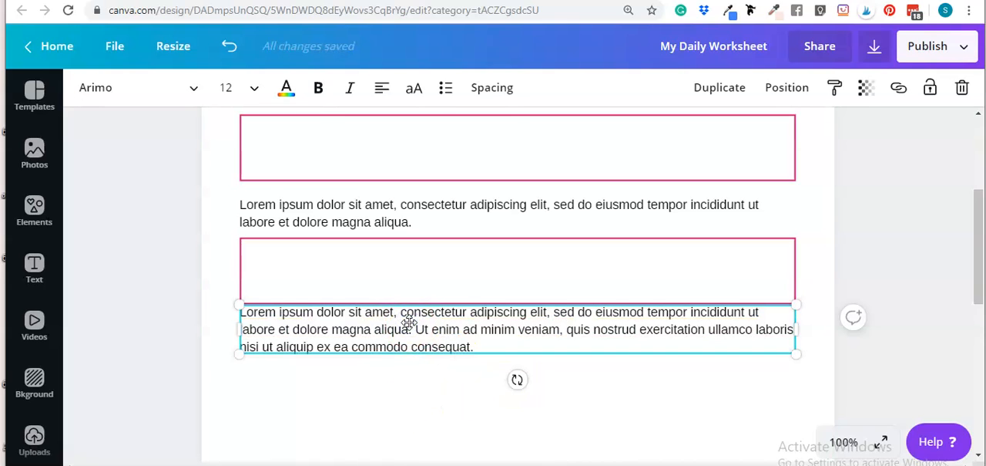
drag(408, 320, 409, 335)
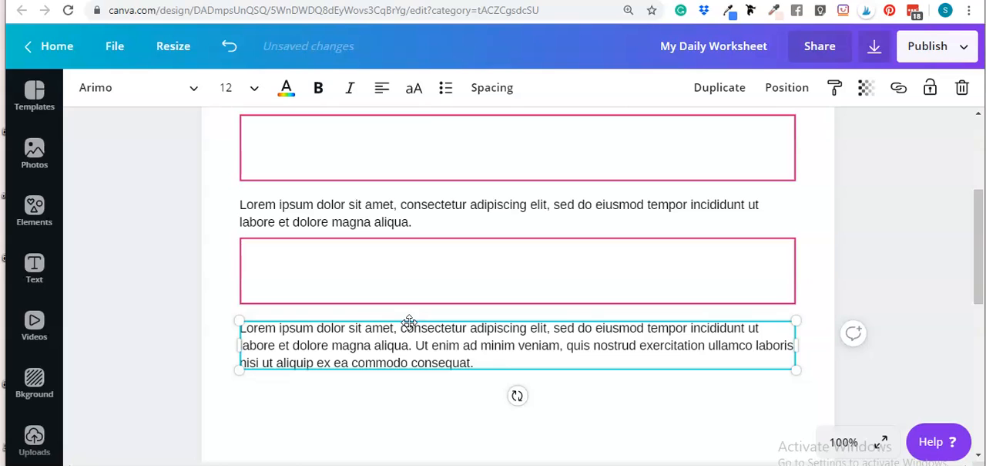
click(488, 366)
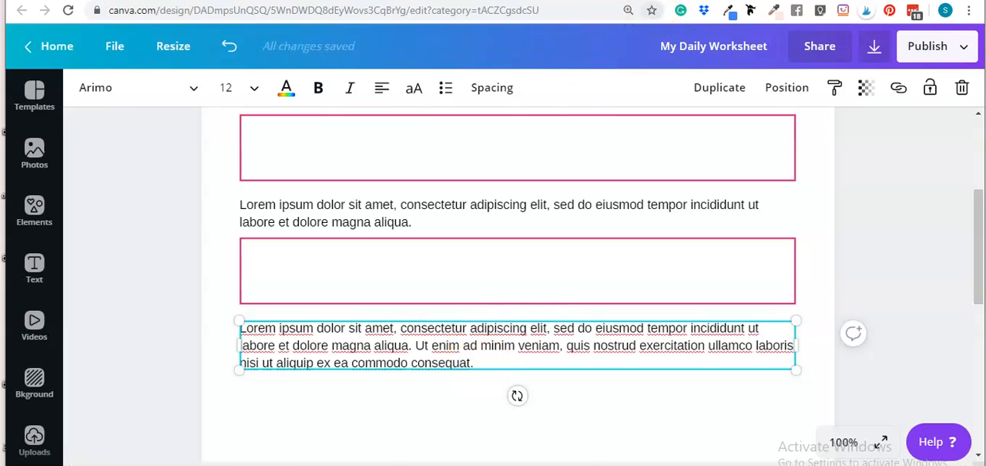
Step: Switch to the loremipsum.io page and select the entire Lorem ipsum passage
click(706, 1)
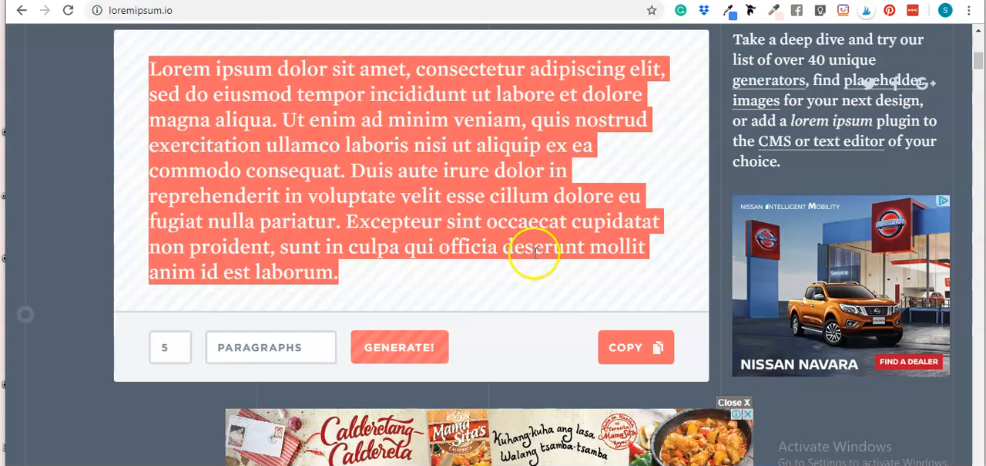
click(421, 274)
drag(355, 276, 150, 71)
key(ctrl+c)
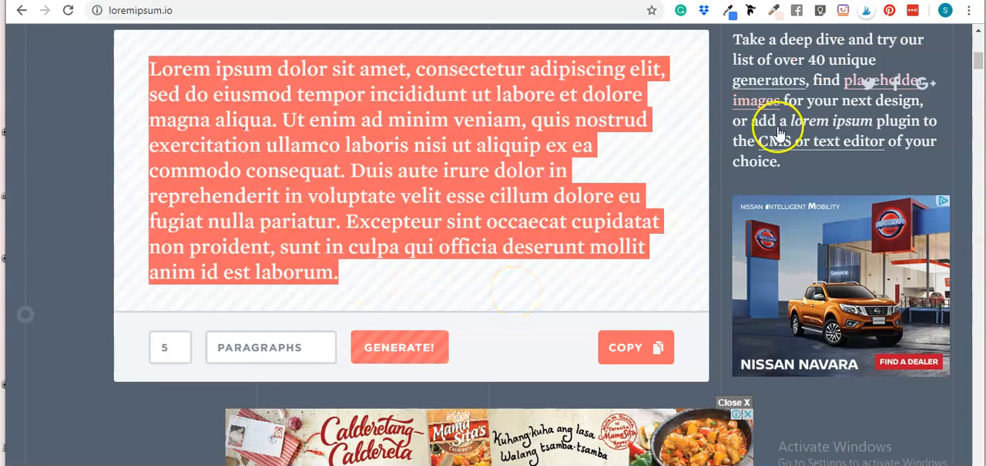
Step: Return to the worksheet and replace all text in the third paragraph with the full copied Lorem ipsum passage
click(590, 1)
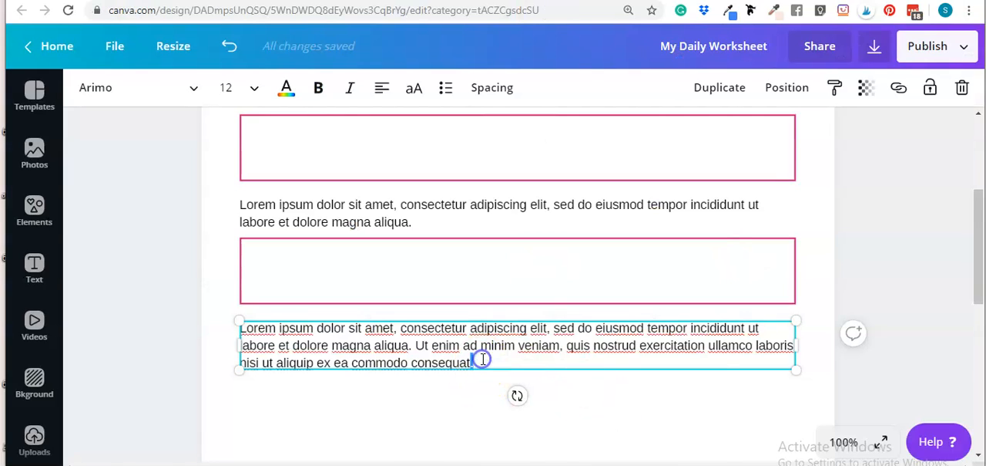
key(ctrl+a)
key(ctrl+v)
scroll(609, 347, up, 2)
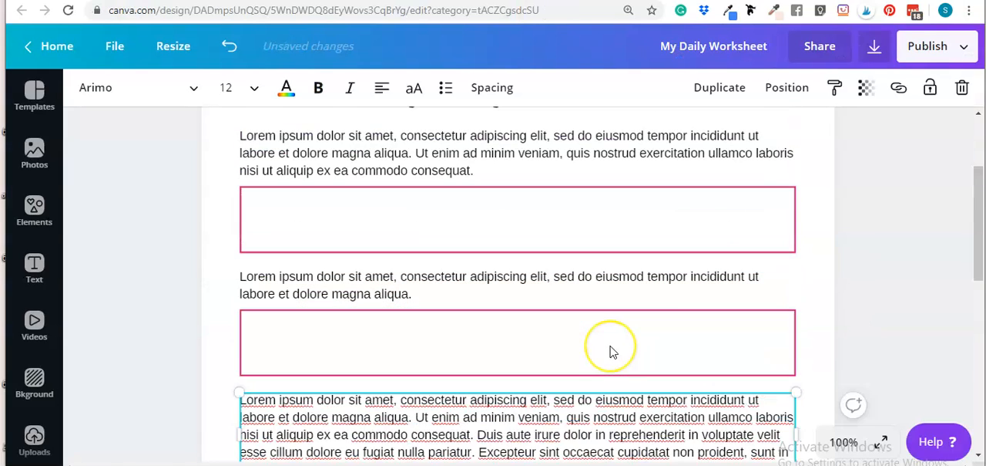
scroll(620, 409, down, 4)
click(619, 375)
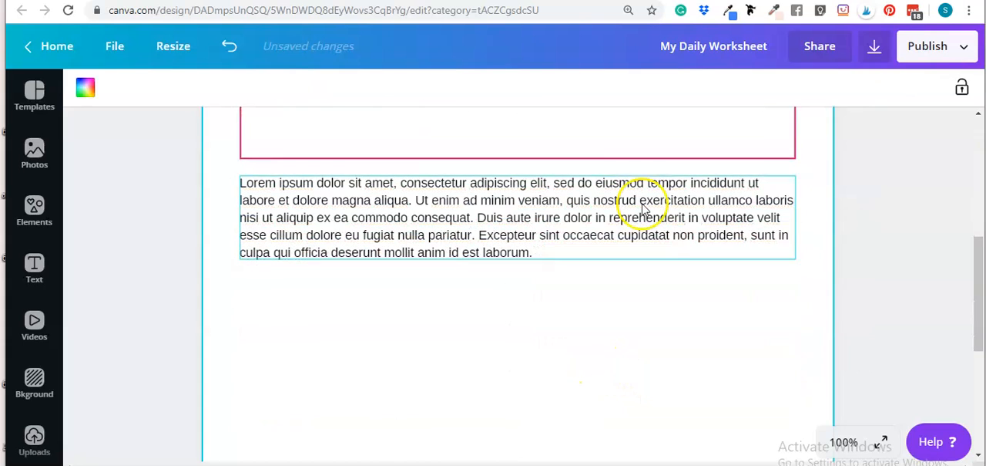
Step: Duplicate the second pink answer box and snap the copy directly beneath the third paragraph
click(621, 142)
click(720, 87)
drag(577, 169, 558, 305)
click(655, 379)
click(627, 295)
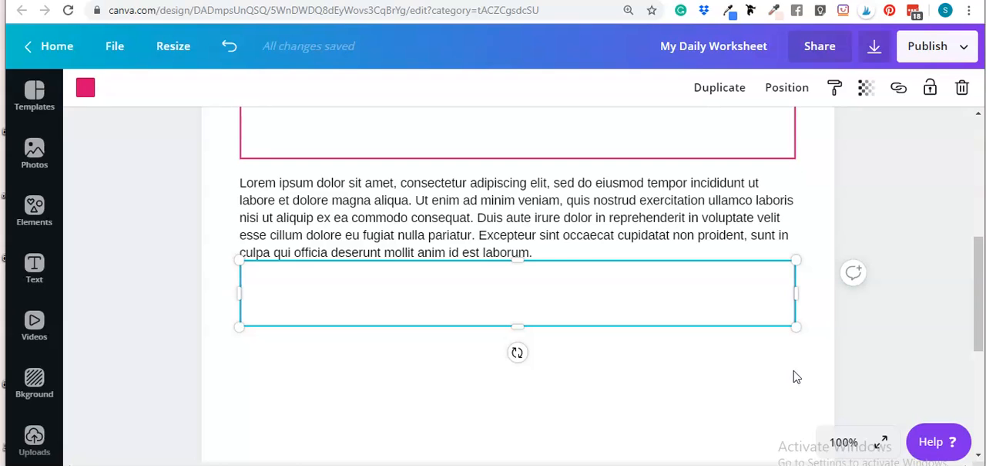
Step: Nudge the third pink box down one large increment to leave a gap below the long paragraph
key(shift+Down)
click(771, 342)
click(748, 298)
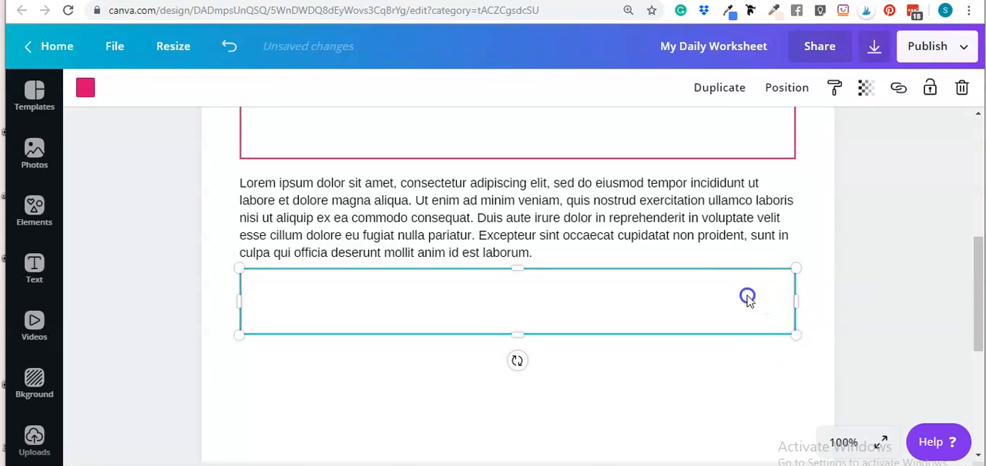
click(723, 378)
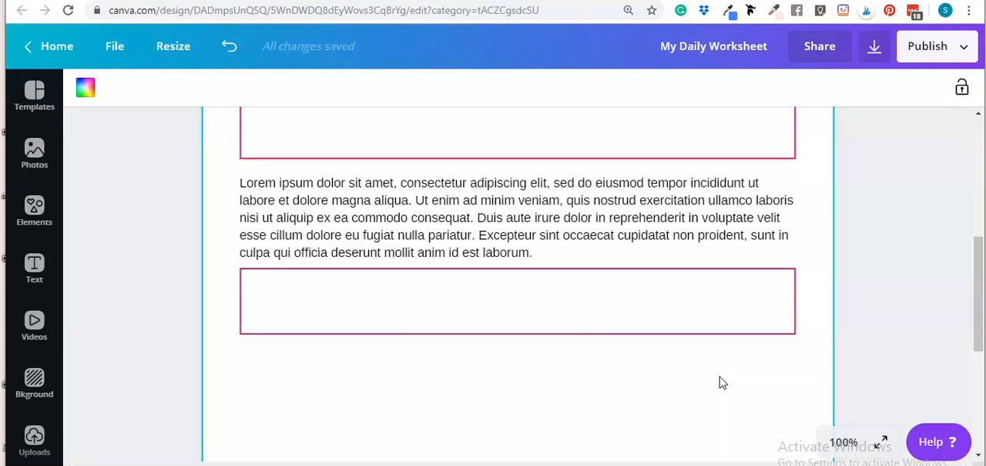
Step: Add a new blank page after the worksheet page
scroll(621, 335, up, 3)
scroll(816, 410, down, 1)
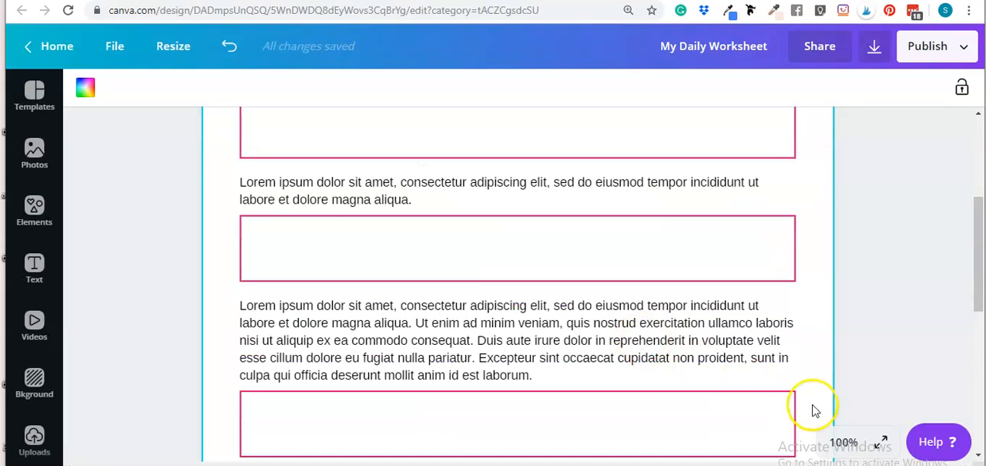
scroll(815, 410, down, 2)
scroll(516, 384, down, 3)
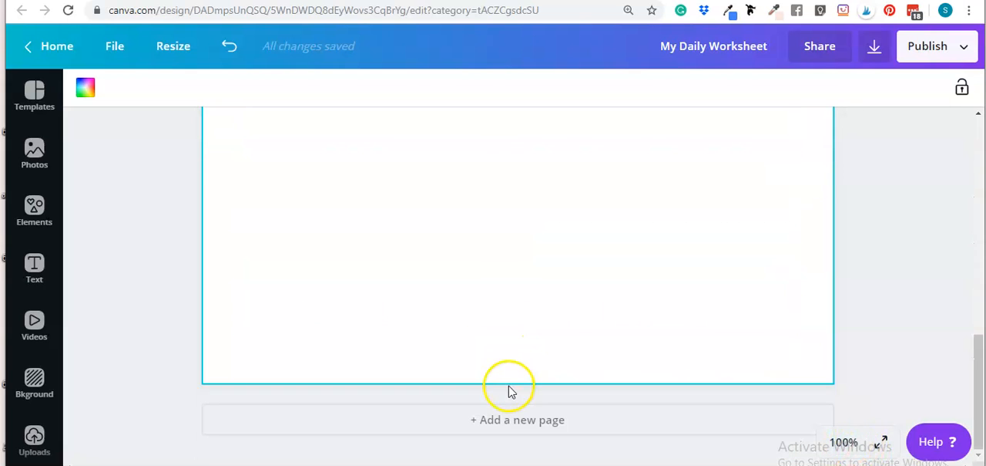
click(515, 417)
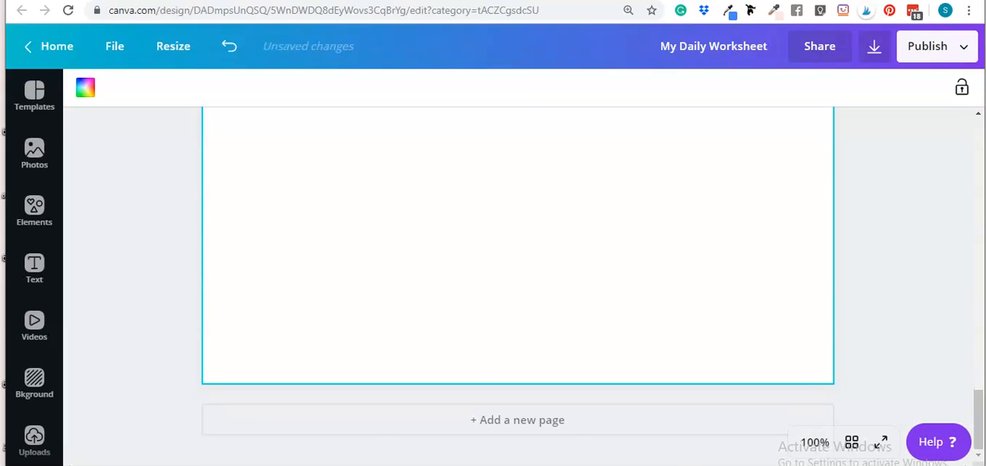
Step: Show all pages as a grid of thumbnails and reopen page 1 at full size
click(852, 442)
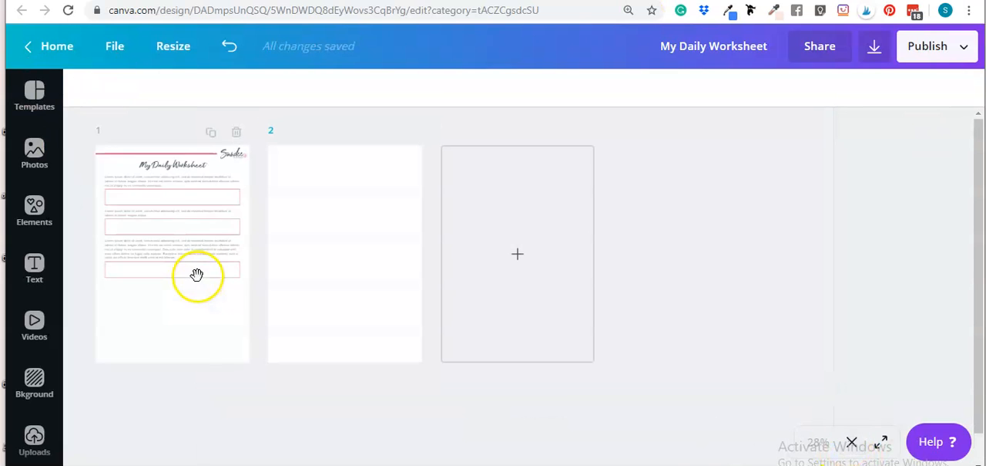
double_click(190, 255)
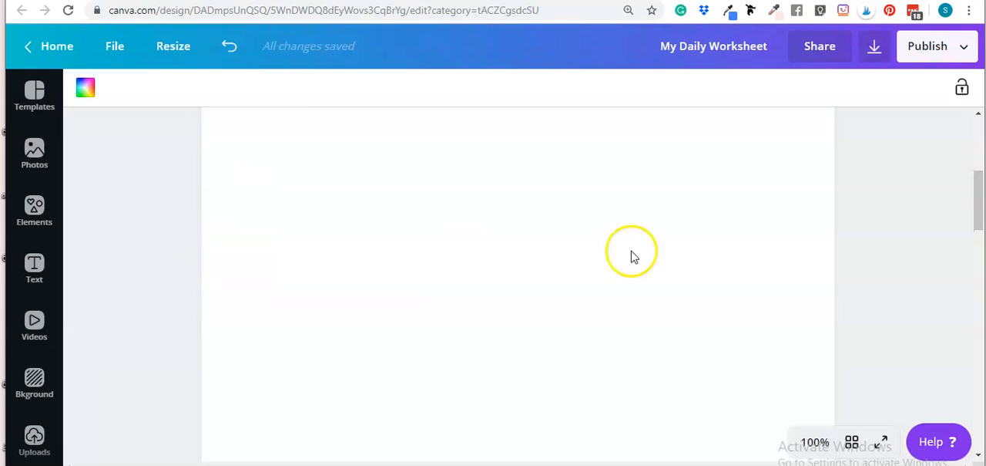
scroll(833, 258, up, 2)
scroll(832, 262, down, 3)
scroll(896, 346, down, 2)
scroll(859, 346, up, 5)
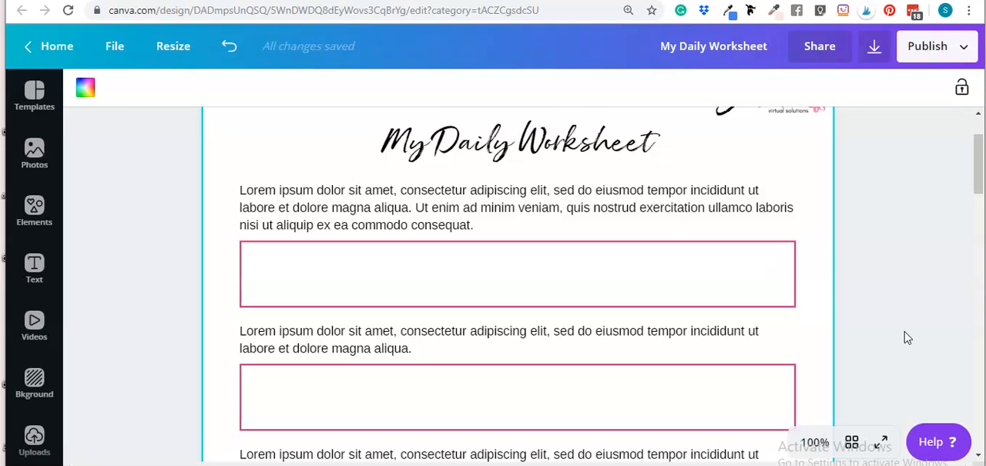
Step: Examine the layout and spacing of the paragraphs, answer boxes and remaining empty space on page 1
scroll(462, 209, down, 5)
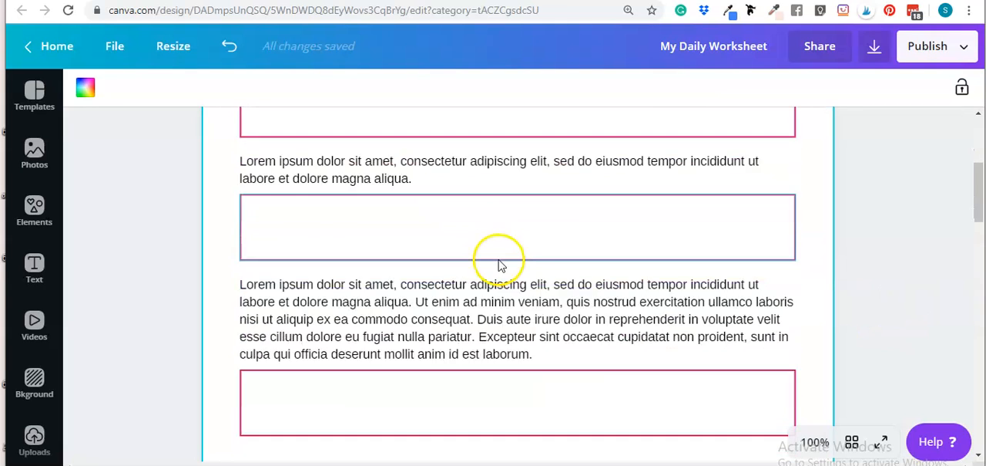
scroll(501, 264, up, 2)
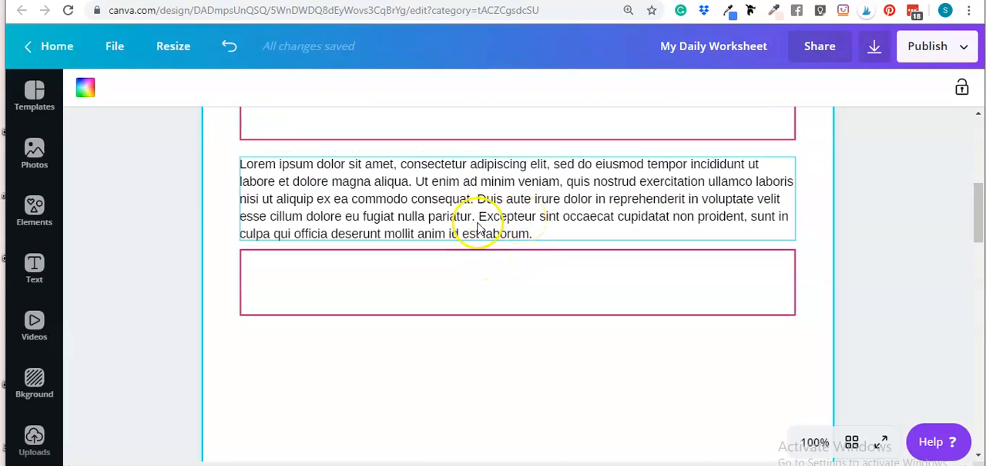
scroll(482, 247, up, 2)
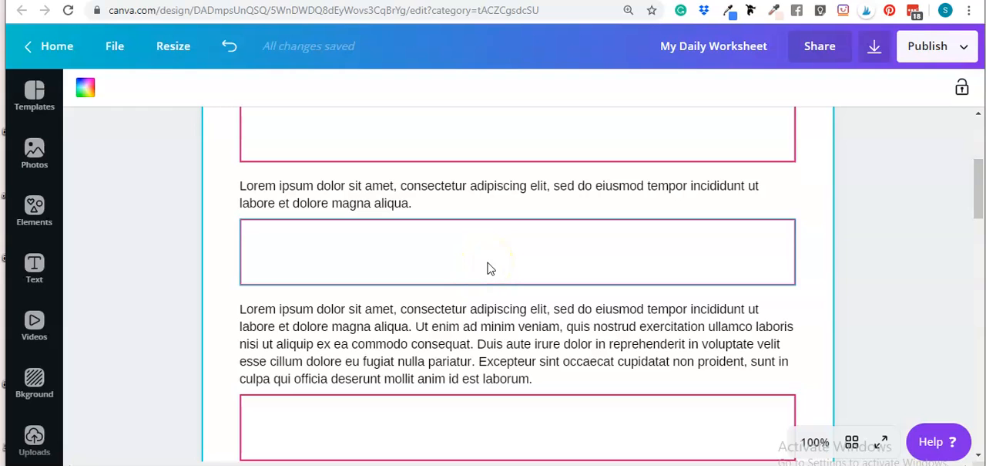
scroll(463, 262, down, 1)
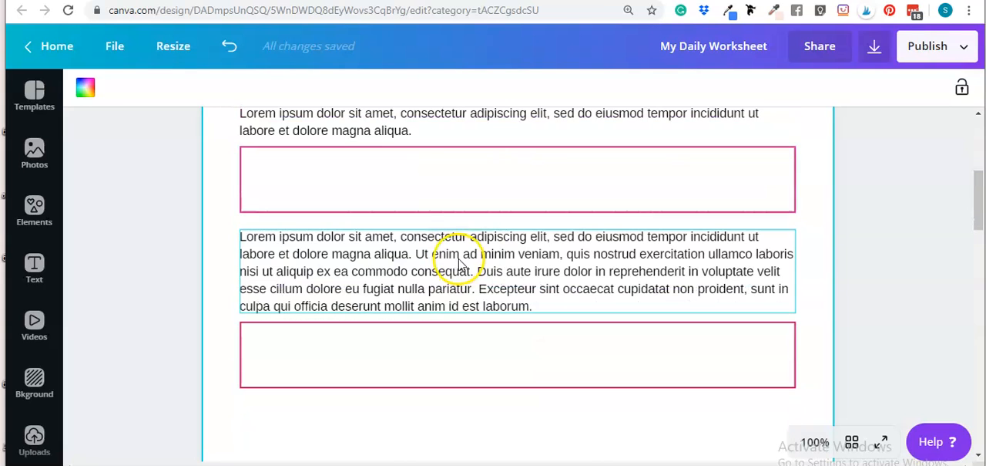
scroll(478, 262, down, 3)
scroll(470, 278, up, 3)
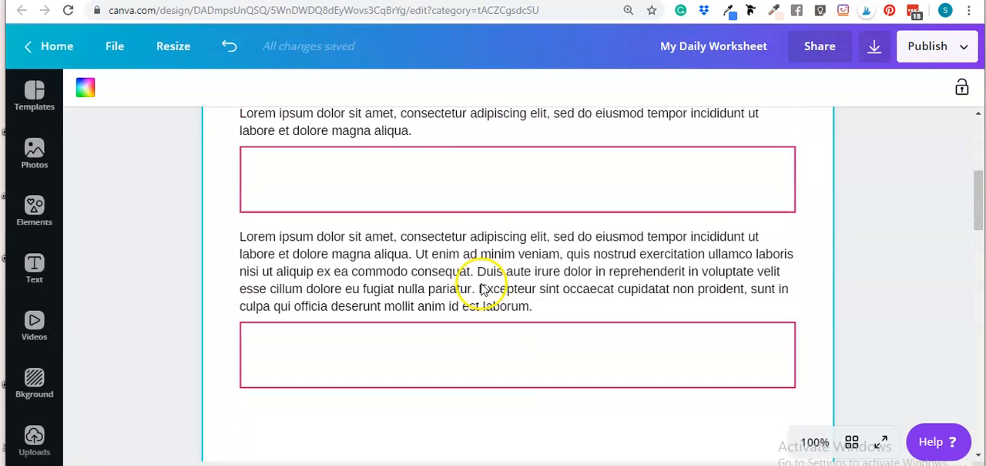
scroll(532, 293, down, 2)
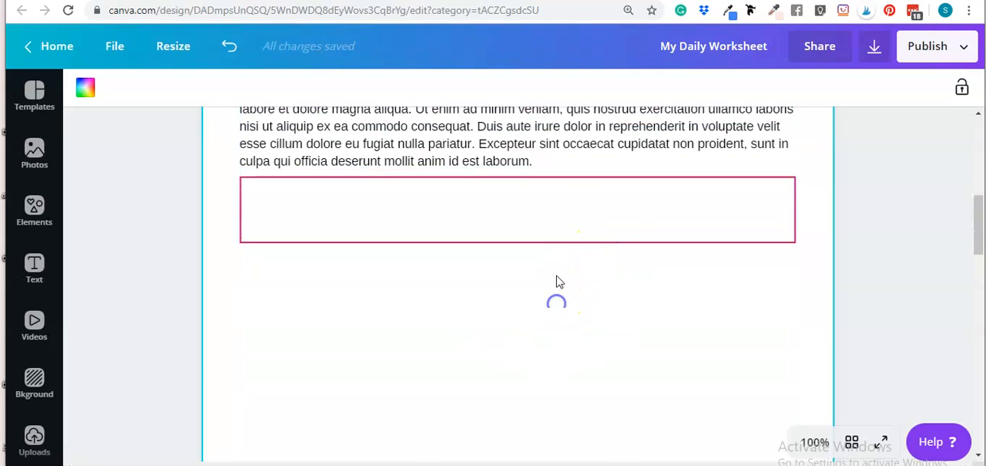
scroll(559, 282, down, 2)
scroll(560, 282, up, 3)
scroll(542, 235, up, 3)
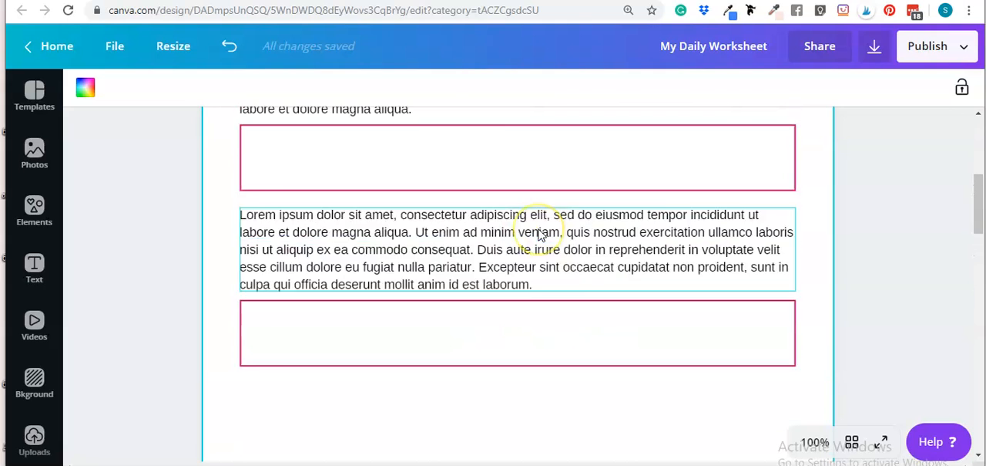
scroll(542, 235, down, 5)
scroll(541, 235, up, 1)
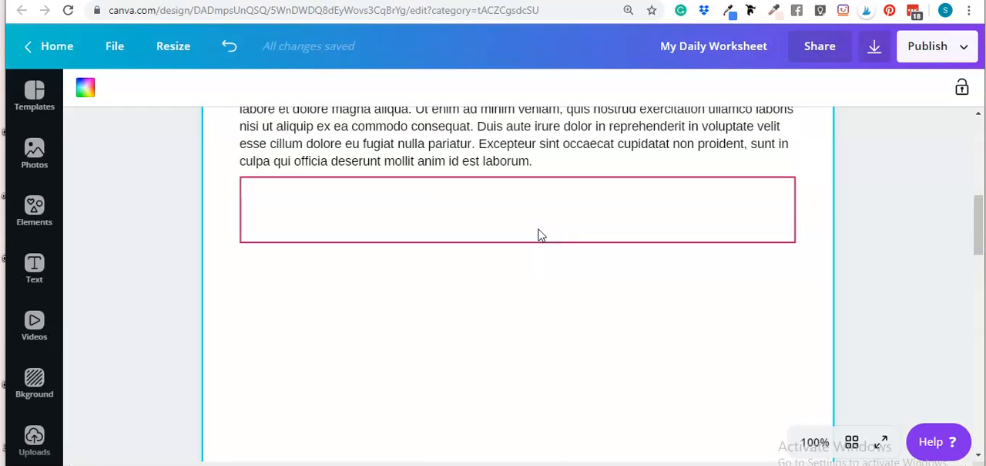
click(534, 291)
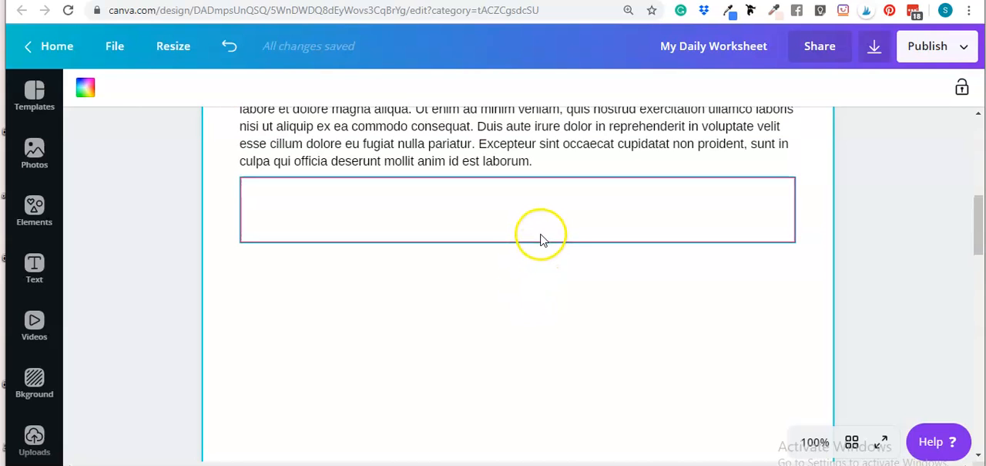
scroll(536, 225, up, 1)
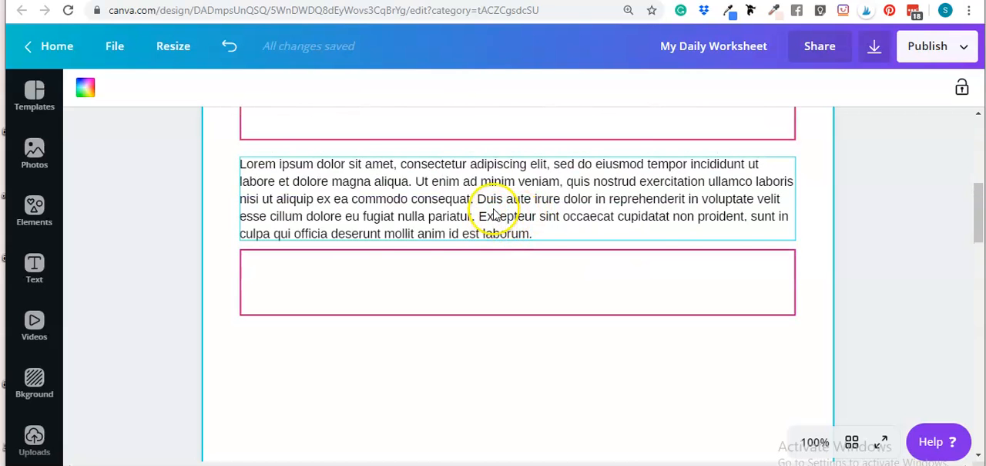
scroll(493, 212, up, 2)
scroll(465, 202, down, 1)
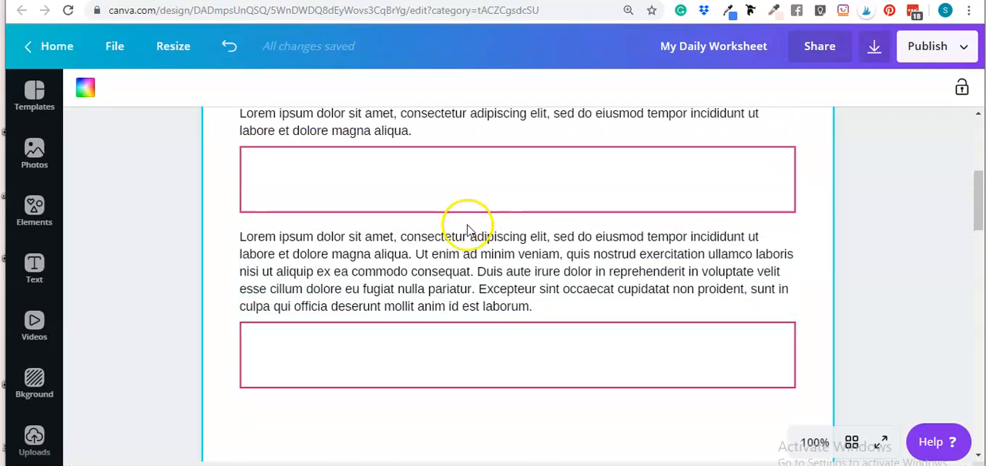
Step: Duplicate the third paragraph, snap the copy beneath the third pink box, and nudge it down two large increments for a gap
click(467, 228)
click(720, 87)
scroll(556, 159, down, 2)
drag(556, 159, 546, 282)
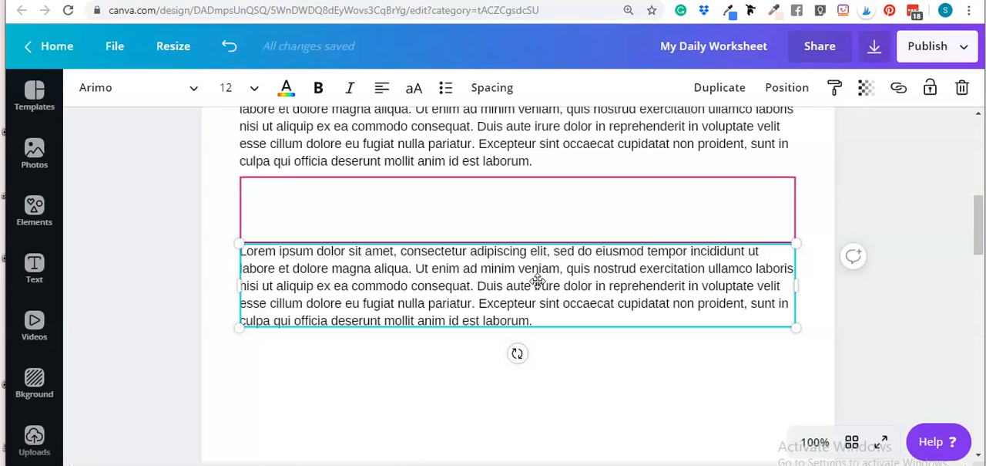
key(shift+Down)
key(shift+Down)
click(715, 400)
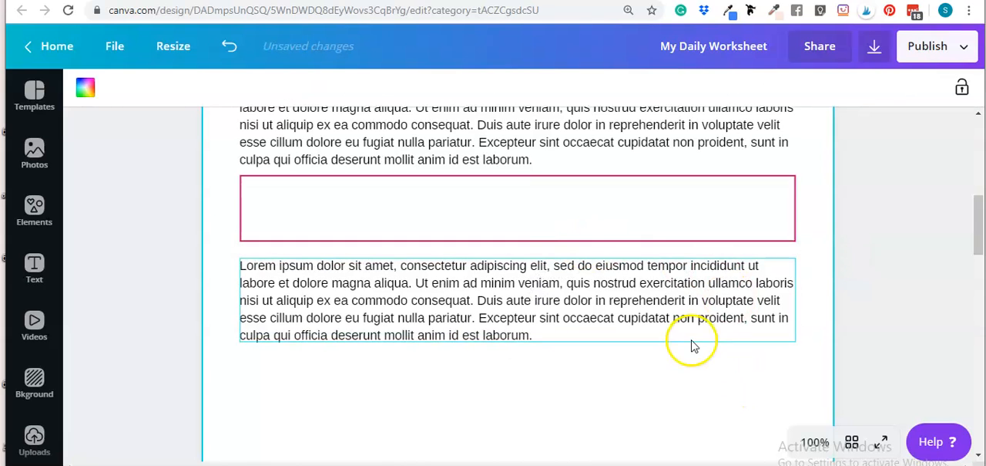
Step: Clear the square search in the element library and insert the solid straight line from the Lines section
scroll(642, 311, down, 3)
scroll(647, 246, up, 3)
scroll(636, 308, down, 3)
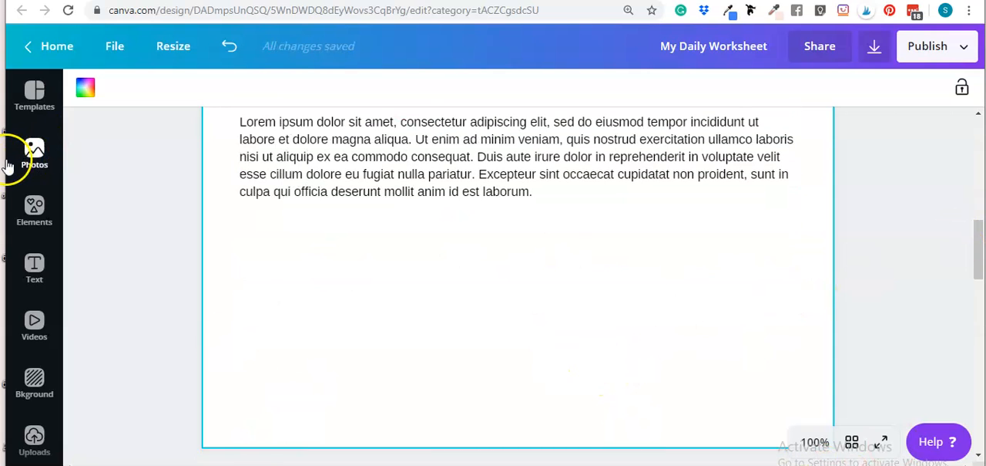
click(28, 215)
click(163, 106)
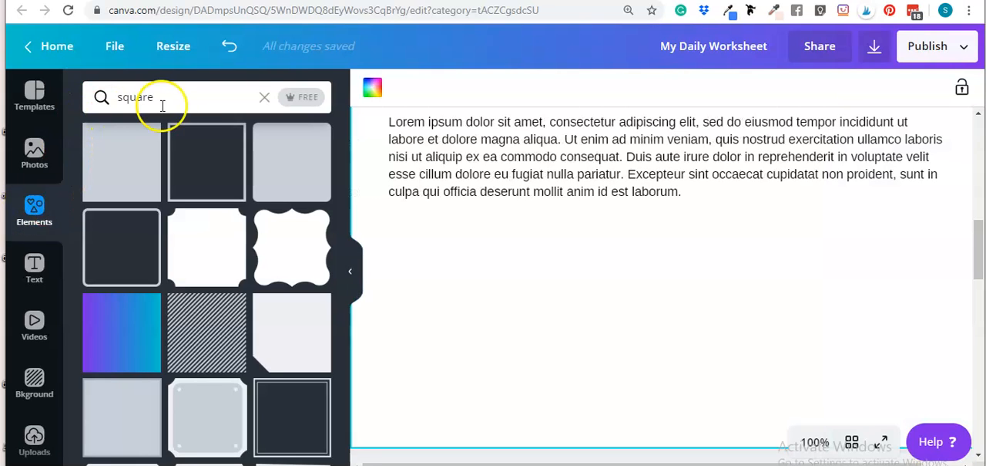
click(263, 100)
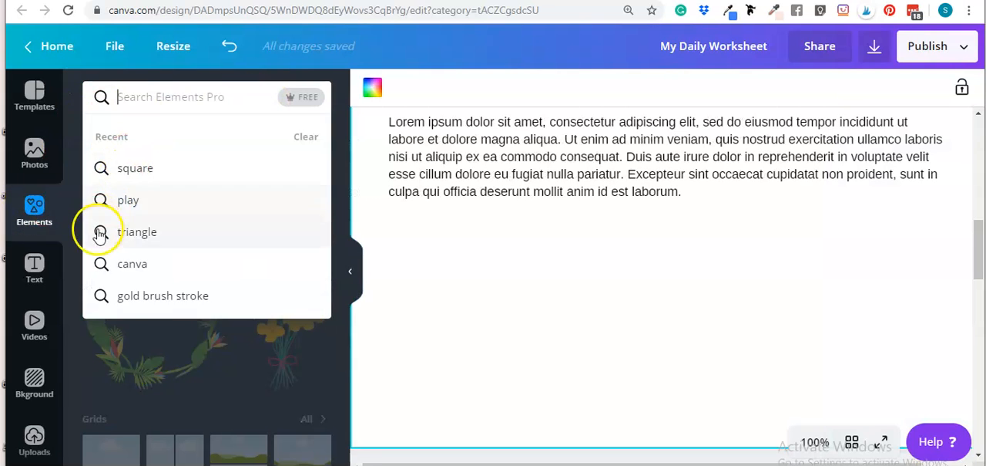
click(69, 357)
scroll(144, 304, down, 10)
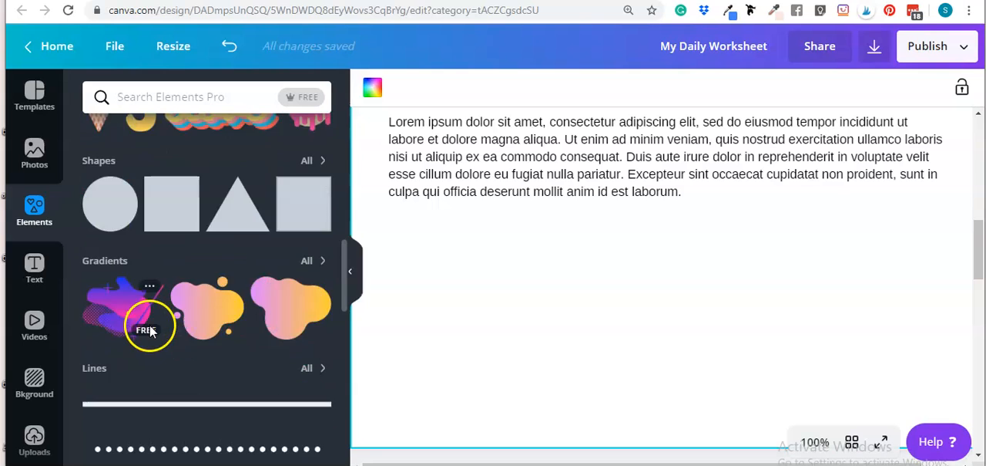
click(189, 272)
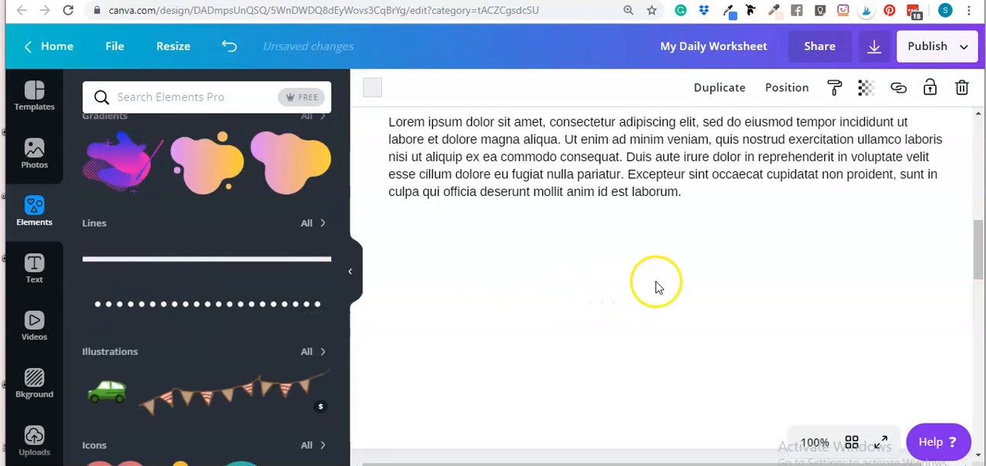
Step: Move the new line off the third paragraph into the empty area below the fourth paragraph
scroll(612, 301, down, 8)
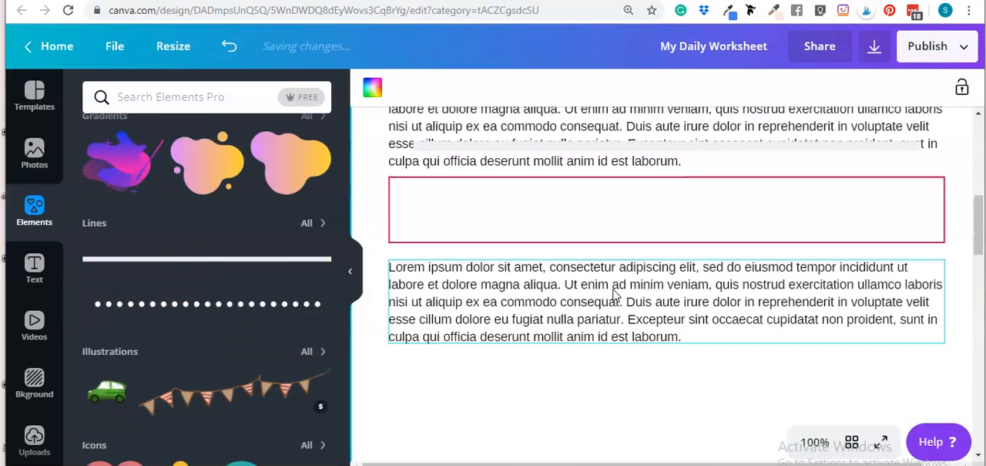
scroll(614, 294, up, 2)
scroll(614, 293, down, 2)
click(590, 295)
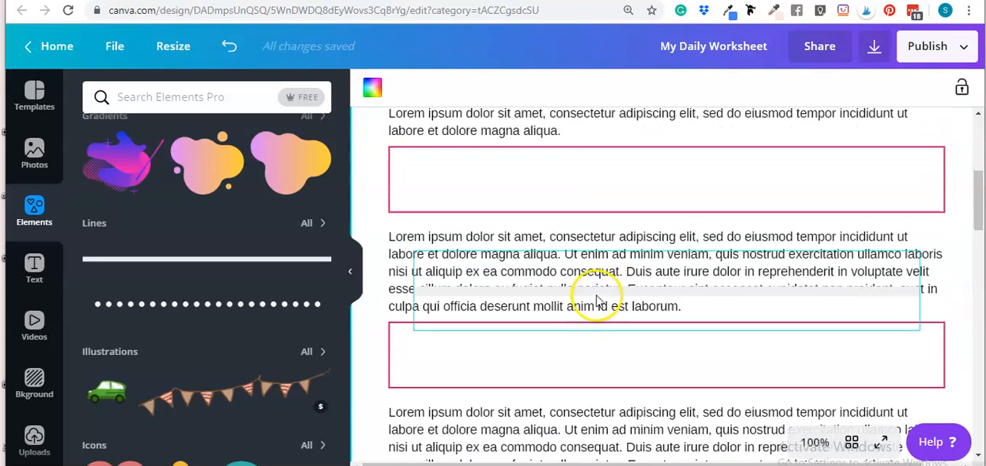
drag(594, 293, 603, 339)
click(719, 292)
click(707, 341)
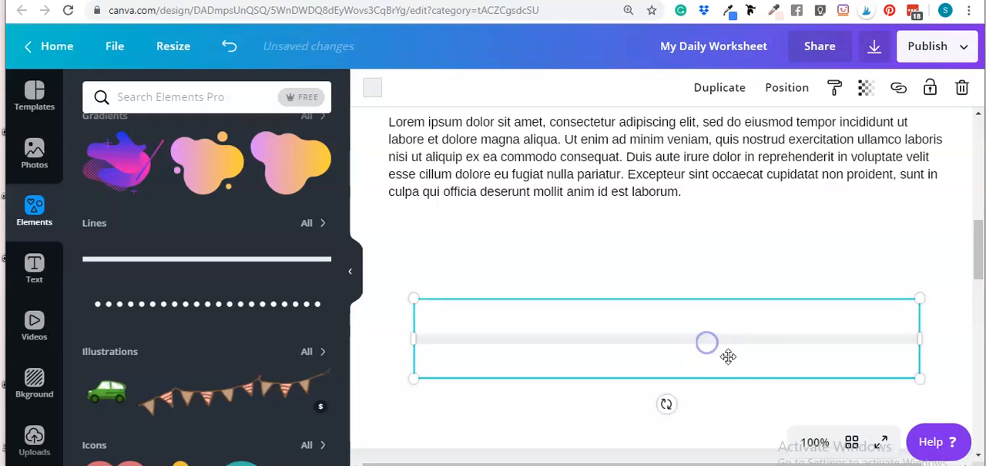
Step: Scale the line down to about two thirds of its length and place it just beneath the fourth paragraph, aligned with the text's left edge
drag(920, 380, 749, 341)
click(709, 260)
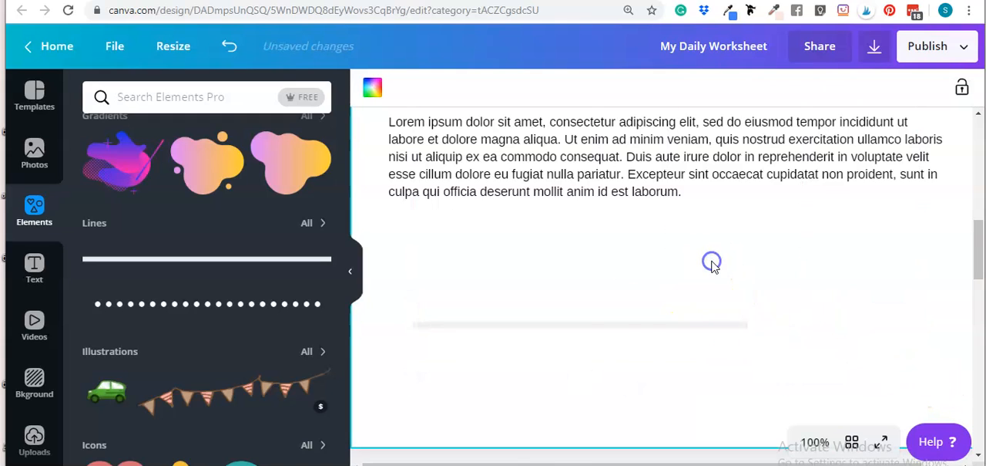
click(579, 300)
drag(579, 301, 570, 244)
click(715, 266)
click(637, 243)
click(732, 250)
click(709, 247)
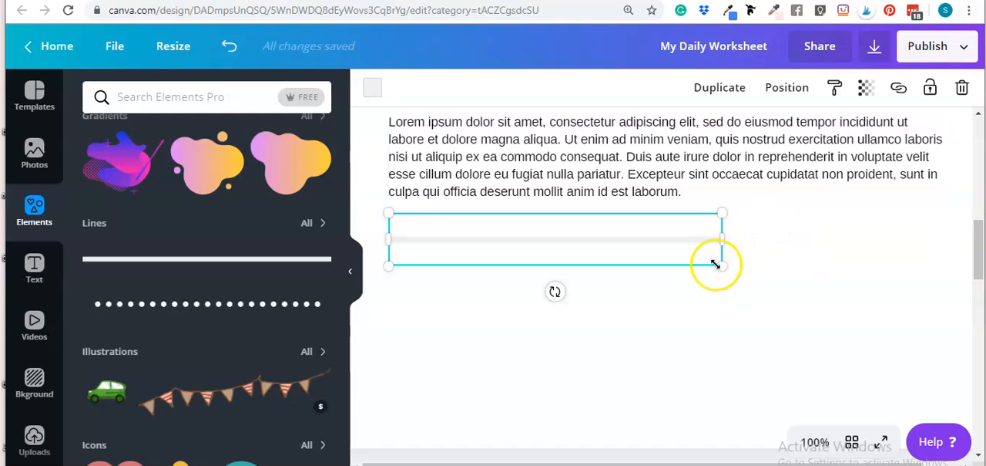
Step: Scale the line below the fourth paragraph down to roughly half its length and recolour it in the document's dark pink
drag(710, 261, 544, 229)
click(625, 326)
click(523, 225)
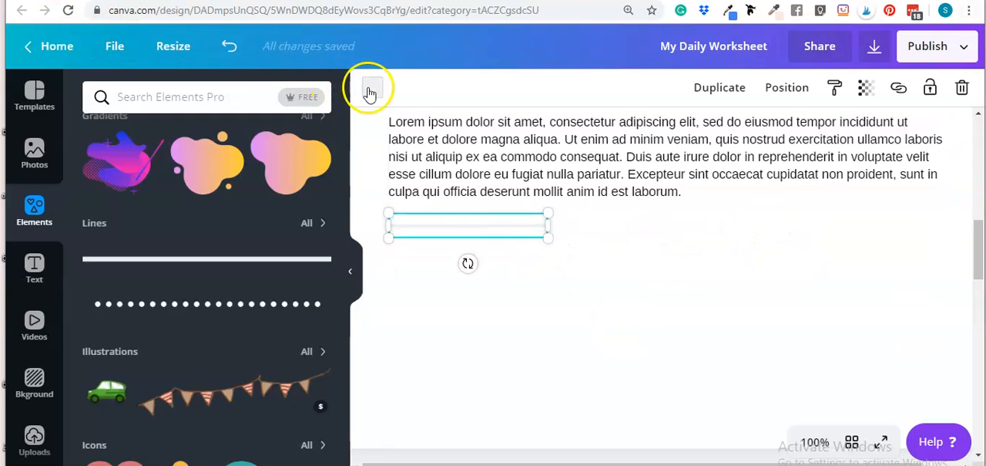
click(373, 88)
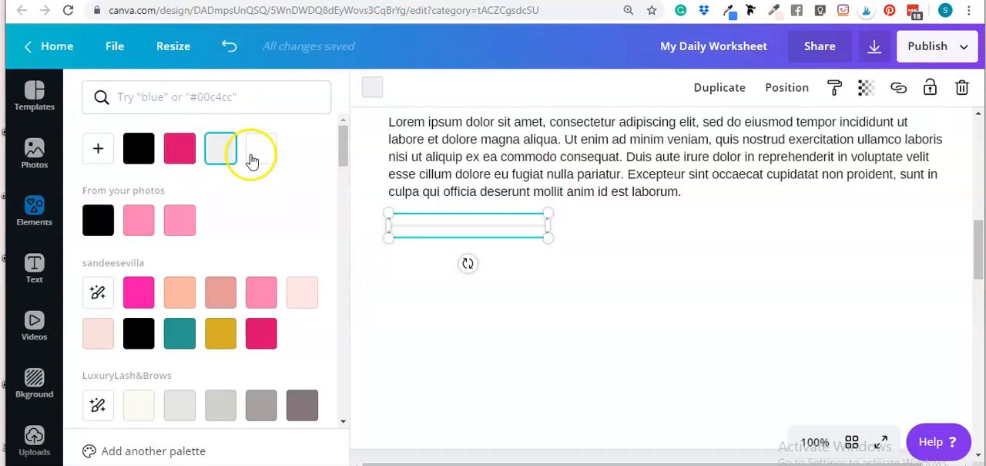
click(179, 148)
click(557, 341)
Step: Stretch the thin pink line across the full width of the paragraph text
click(480, 224)
drag(547, 237, 945, 216)
click(455, 278)
click(439, 216)
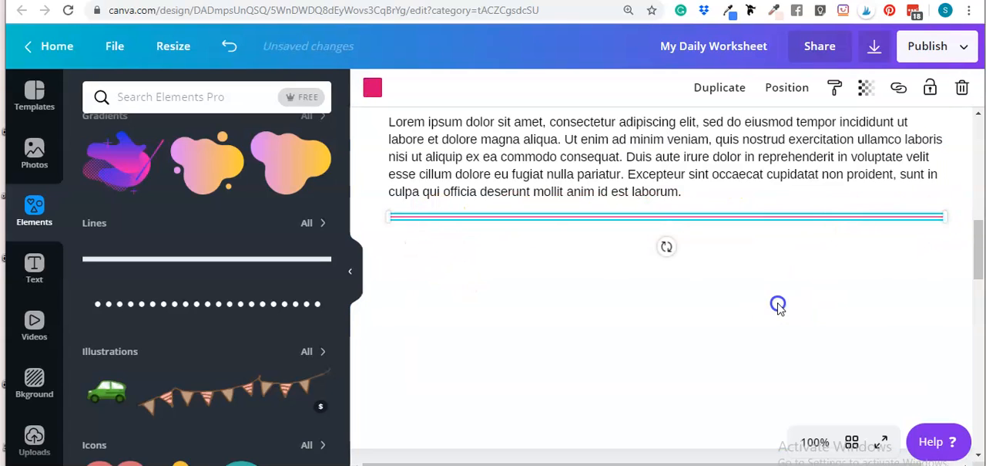
click(775, 302)
scroll(621, 231, up, 2)
scroll(775, 314, down, 2)
click(635, 219)
click(682, 245)
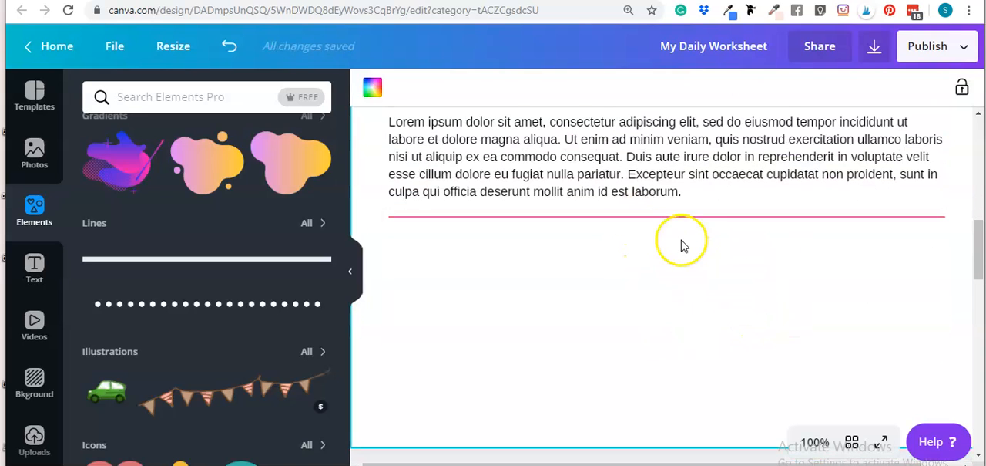
click(660, 219)
click(696, 312)
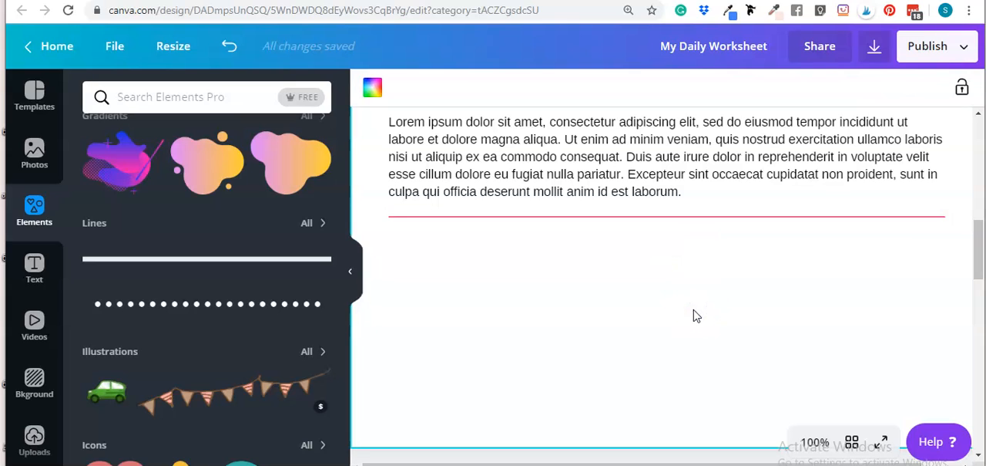
Step: Add a rectangle to the page and fill it with the same dark pink
key(r)
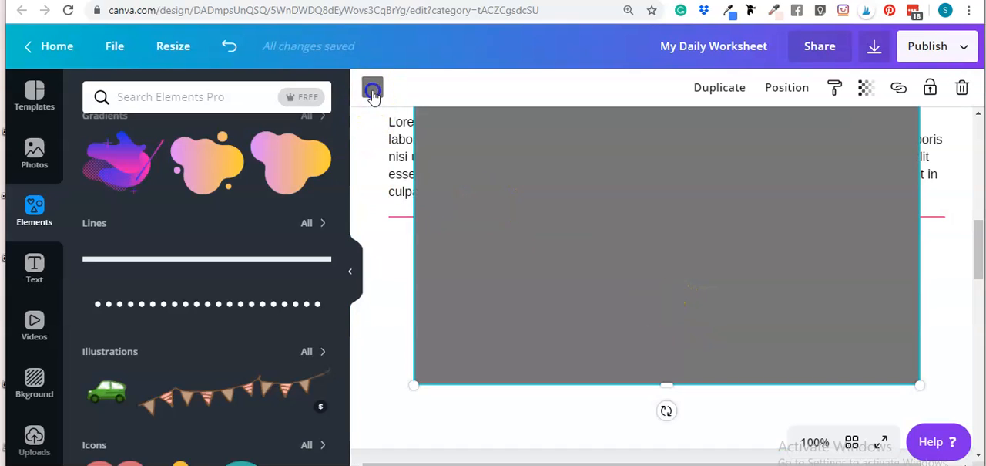
click(373, 92)
click(225, 164)
mouse_move(575, 211)
mouse_down()
mouse_move(590, 317)
mouse_move(579, 225)
mouse_up()
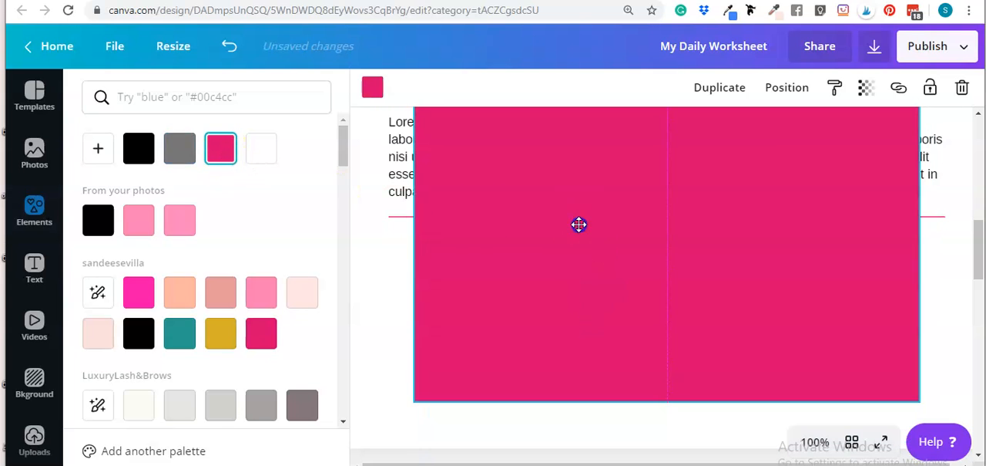
Step: Widen the rectangle to 18.5, matching the text width, and flatten it into a thin bar beneath the pink line
drag(675, 402, 654, 355)
scroll(653, 179, up, 1)
drag(667, 406, 671, 242)
drag(658, 209, 633, 312)
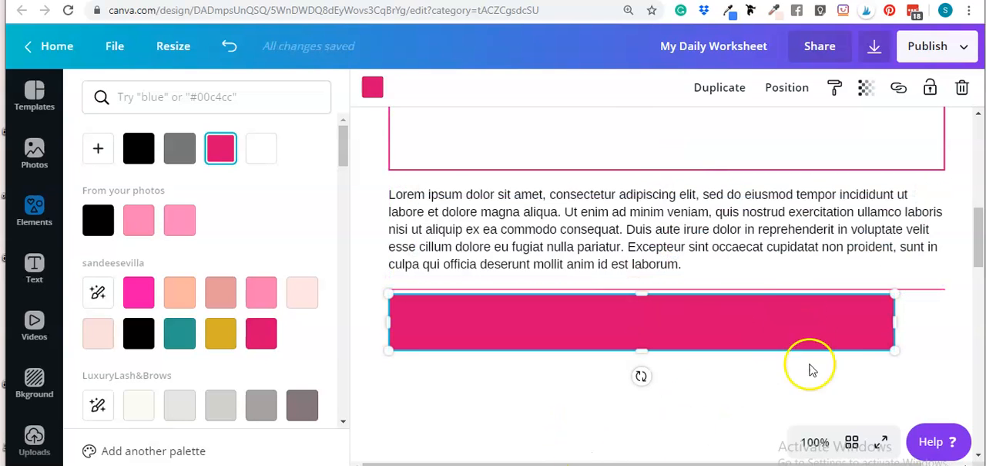
drag(899, 324, 947, 323)
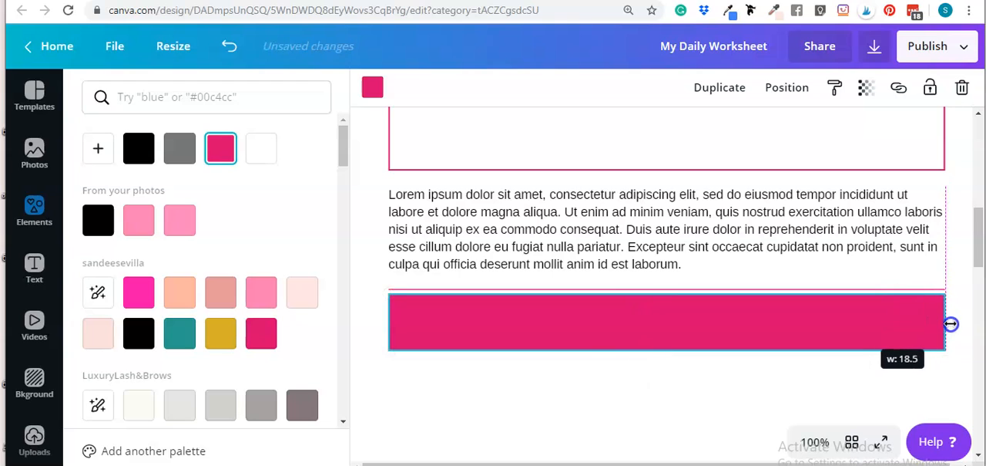
drag(670, 343, 668, 286)
click(612, 396)
click(624, 378)
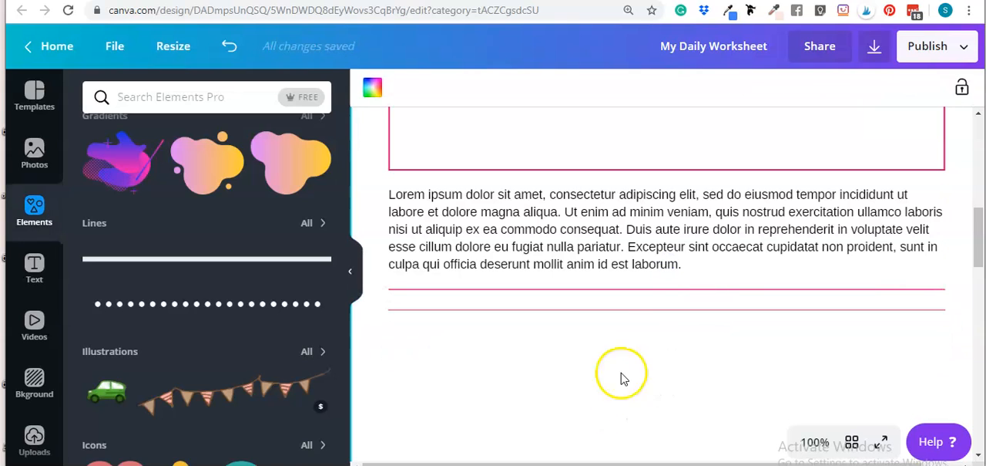
Step: Compare the flattened rectangle with the line above it and delete the rectangle
scroll(672, 377, up, 1)
scroll(633, 370, down, 1)
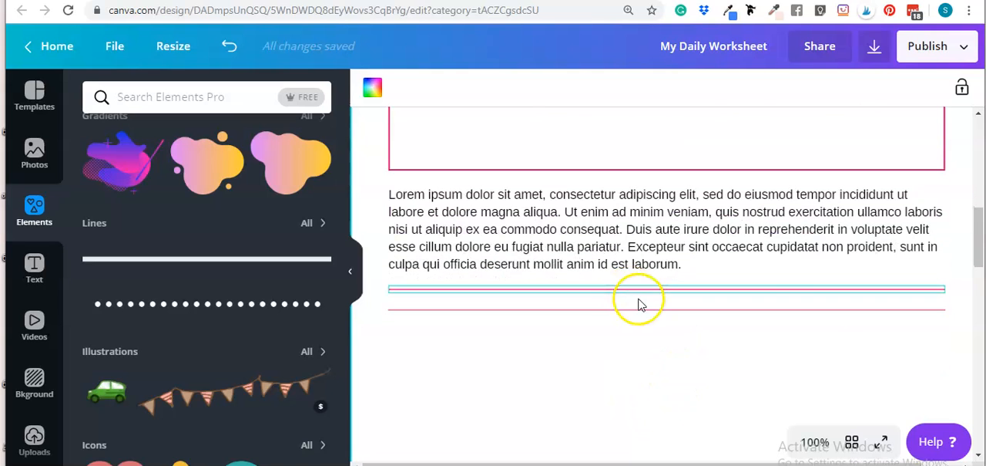
click(665, 316)
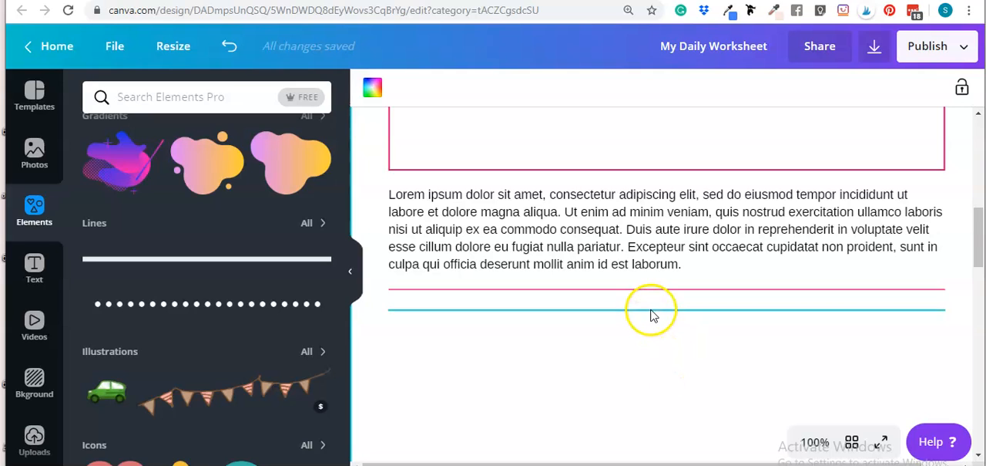
click(651, 312)
Step: Move the pink line up against the fourth paragraph's last row and nudge it down one large increment
drag(801, 310, 733, 276)
click(749, 351)
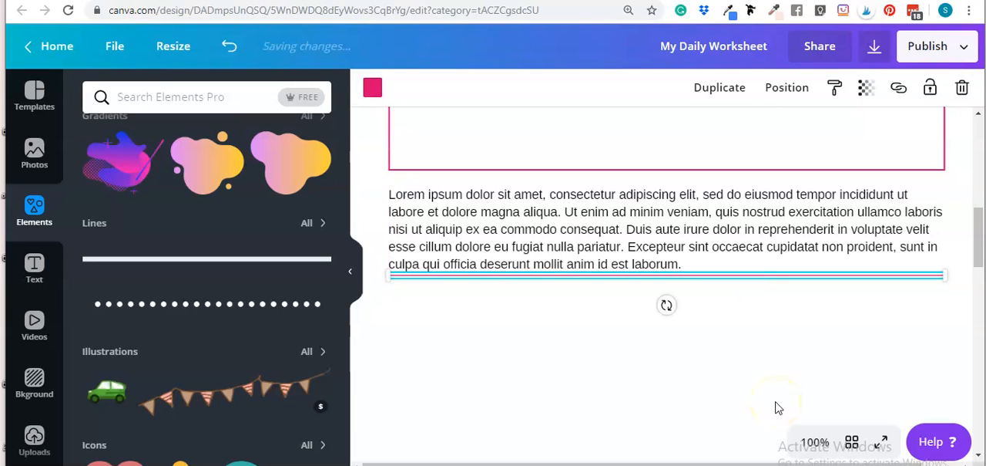
key(shift+Down)
click(718, 342)
Step: Duplicate the pink line and place the copy a writing row below it, aligned with the text's left edge
click(713, 283)
click(720, 87)
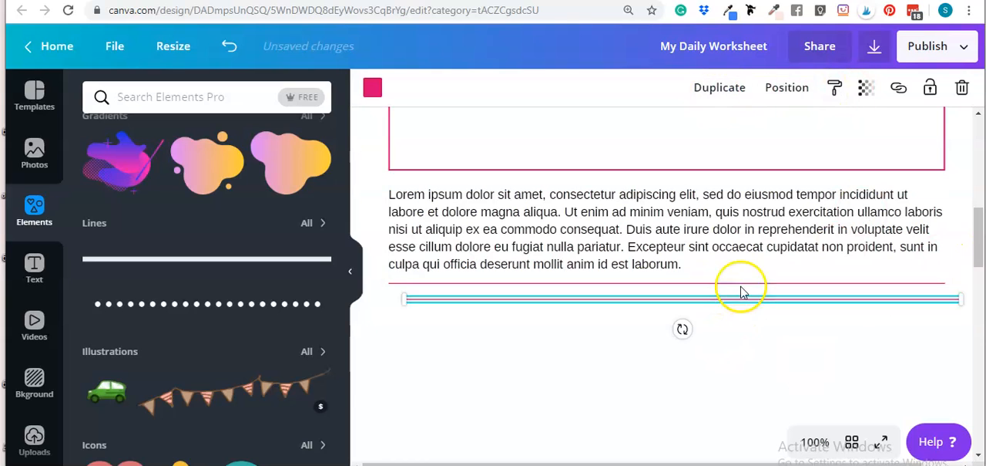
click(717, 299)
drag(716, 297, 703, 290)
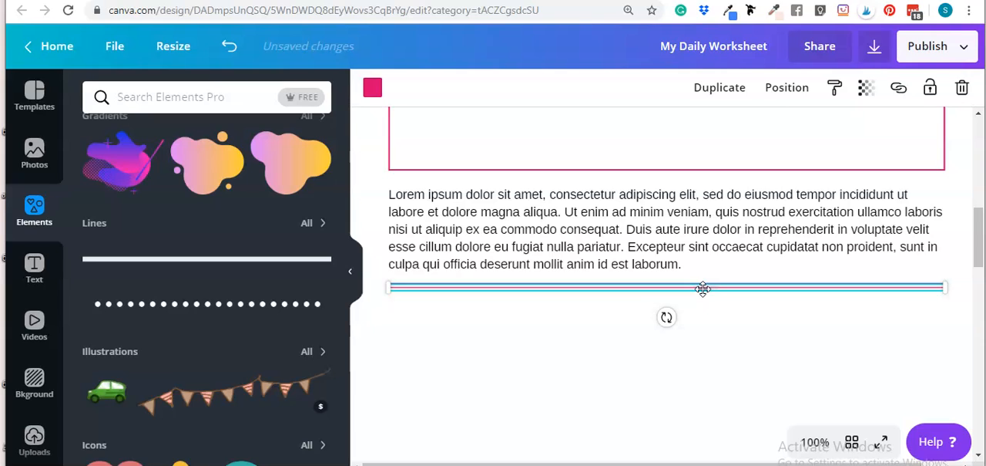
drag(703, 289, 704, 295)
Step: Duplicate the line twice more to add an aligned third and fourth writing line at the same spacing
click(720, 87)
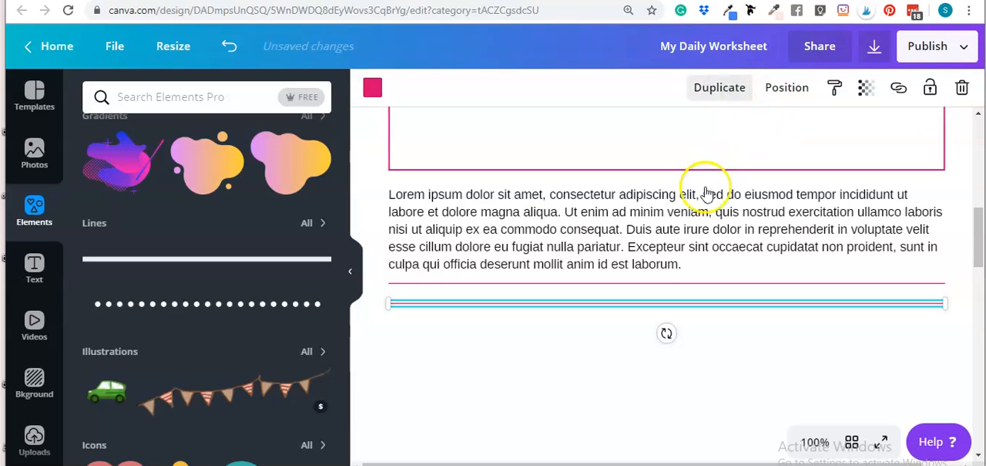
click(689, 390)
mouse_move(635, 321)
mouse_down()
mouse_move(611, 308)
mouse_move(621, 309)
mouse_up()
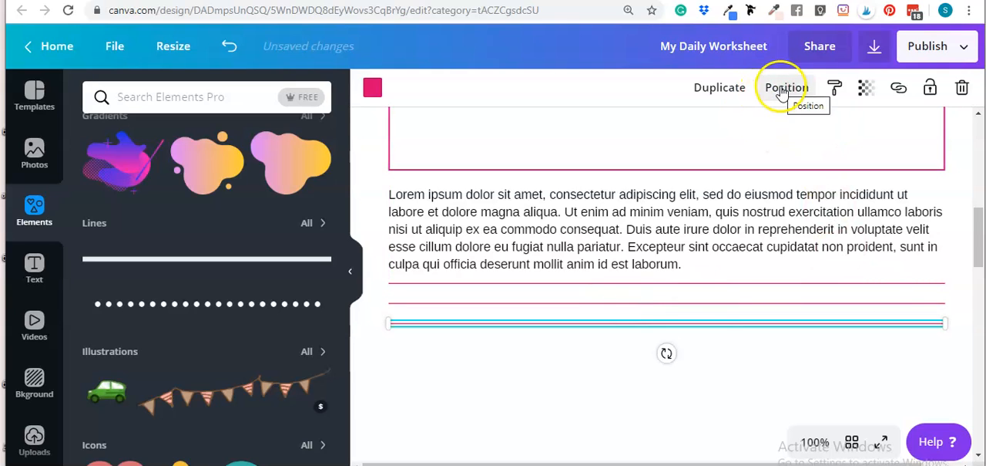
click(720, 87)
drag(729, 346, 710, 329)
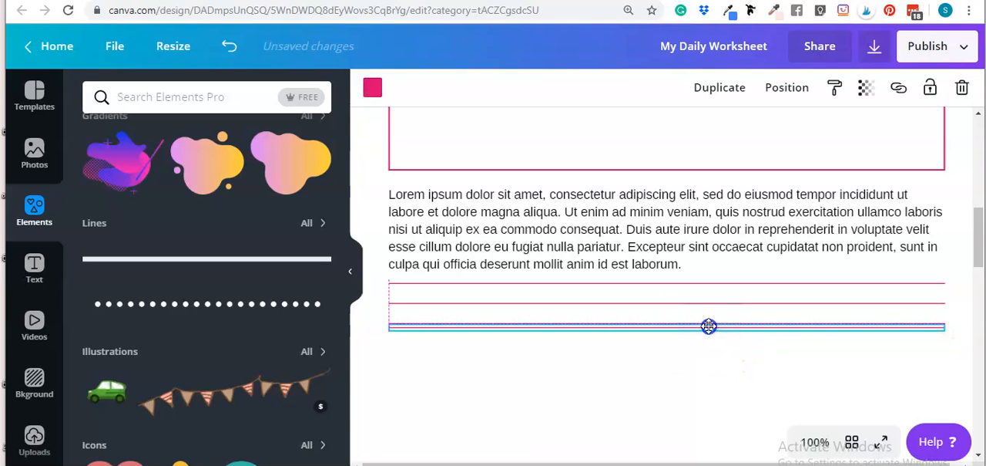
key(shift+Down)
key(shift+Down)
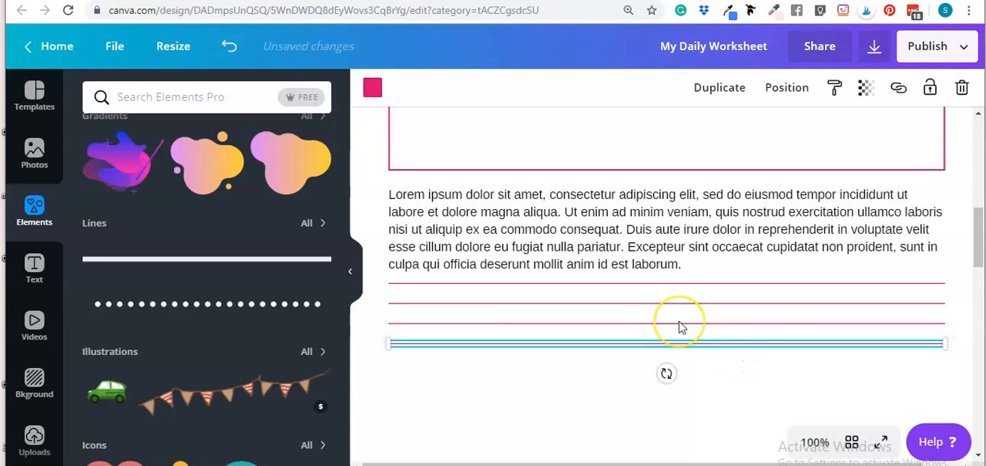
Step: Duplicate the lowest two lines together and place them evenly spaced below the fourth line, making six writing lines
click(680, 327)
scroll(680, 327, down, 2)
click(704, 272)
click(399, 245)
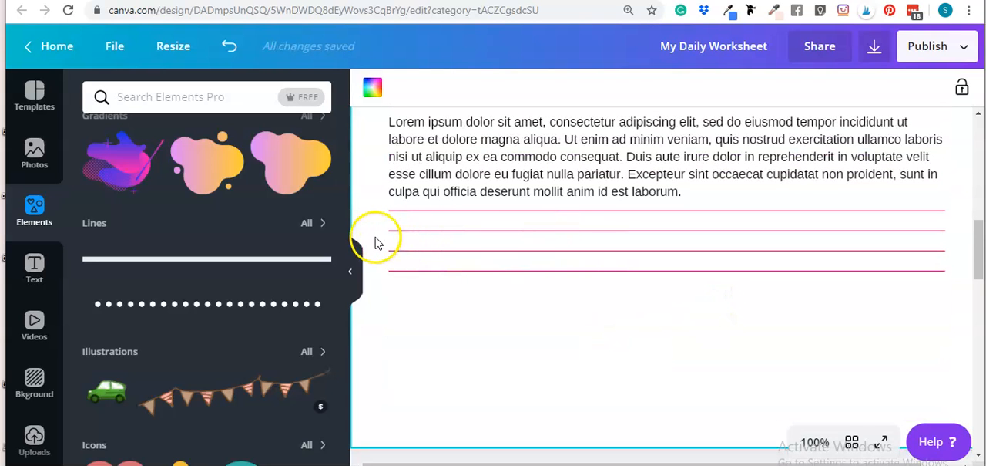
drag(376, 247, 478, 297)
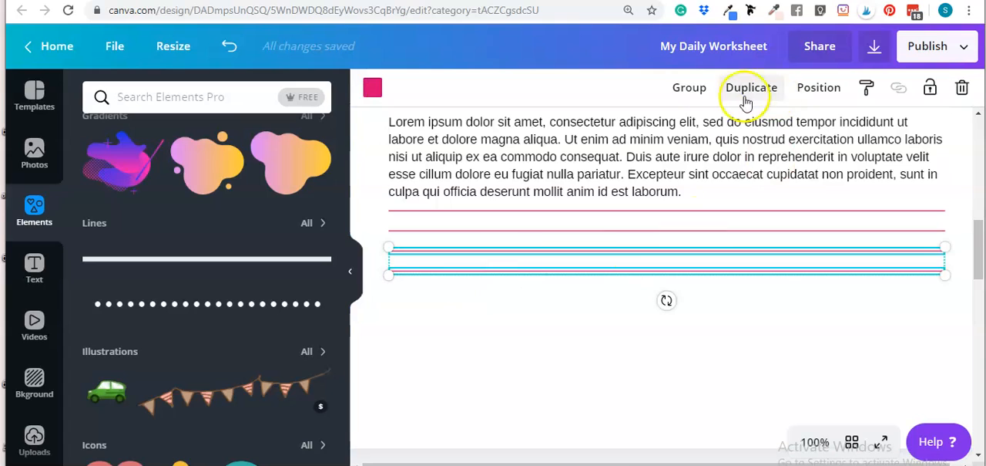
click(740, 89)
mouse_move(595, 282)
mouse_down()
mouse_move(584, 285)
mouse_move(583, 274)
mouse_up()
key(shift+Down)
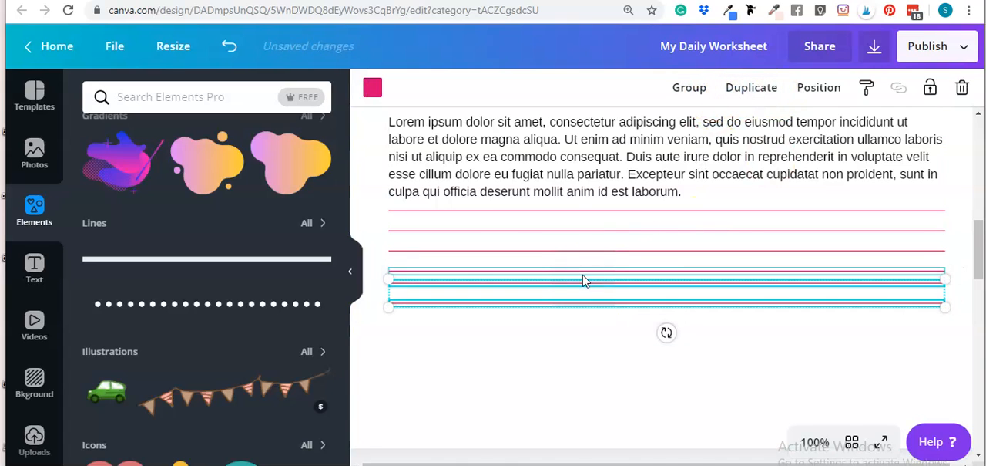
key(shift+Down)
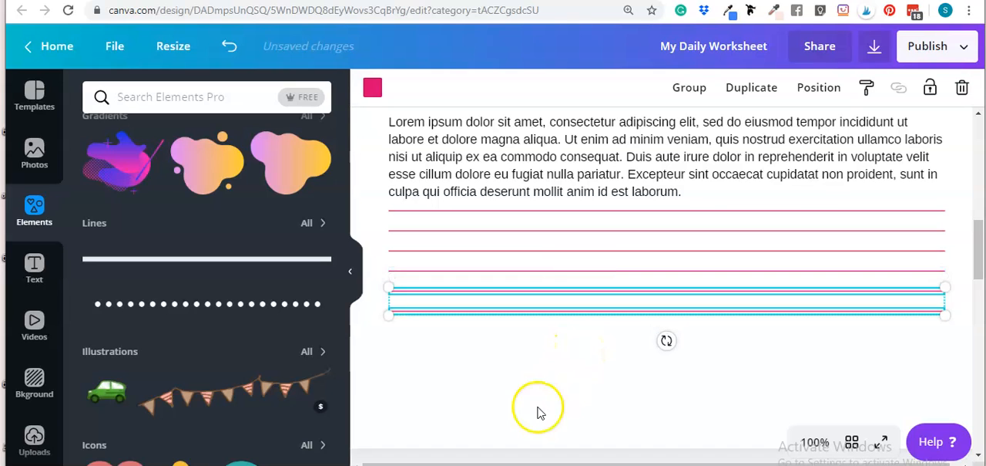
click(538, 412)
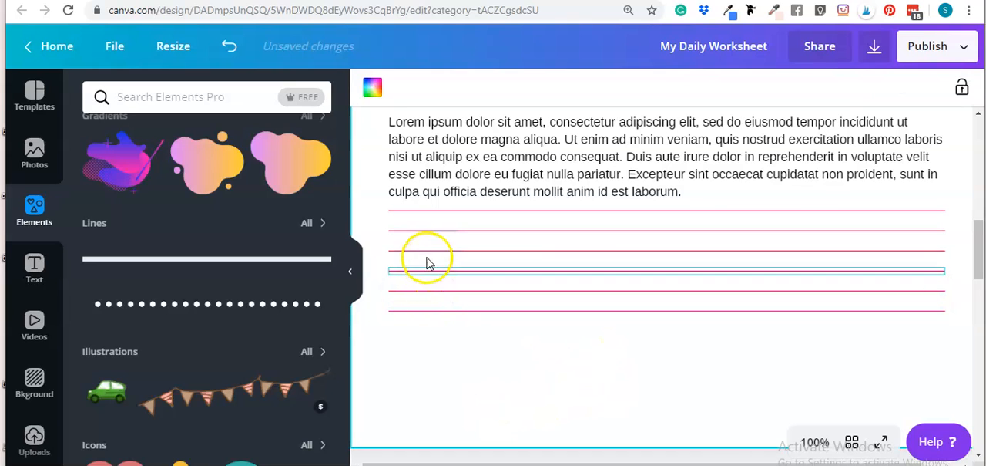
scroll(667, 415, up, 1)
scroll(672, 399, down, 1)
click(679, 385)
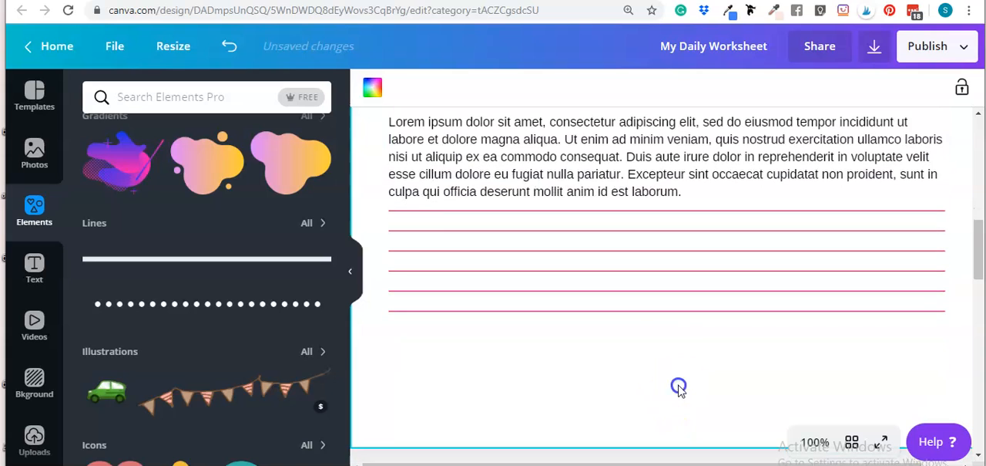
Step: Select all six writing lines below the fourth paragraph and group them
drag(367, 204, 641, 395)
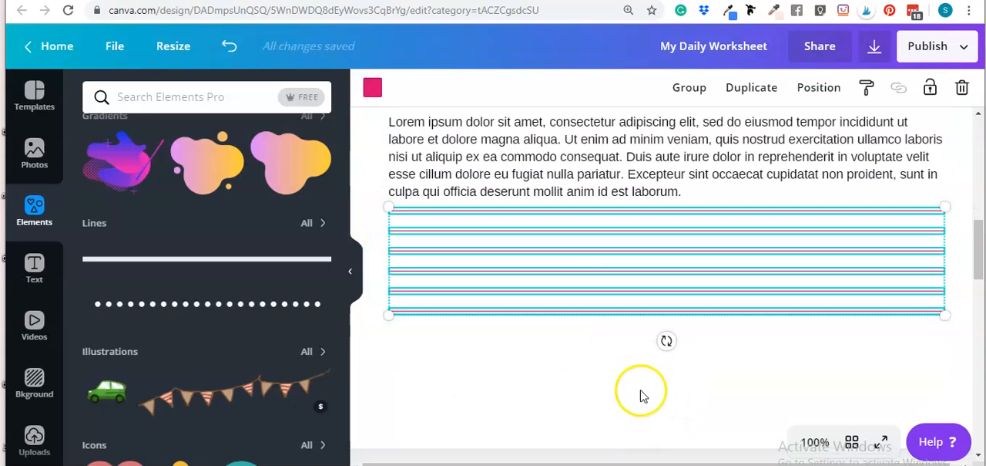
click(642, 395)
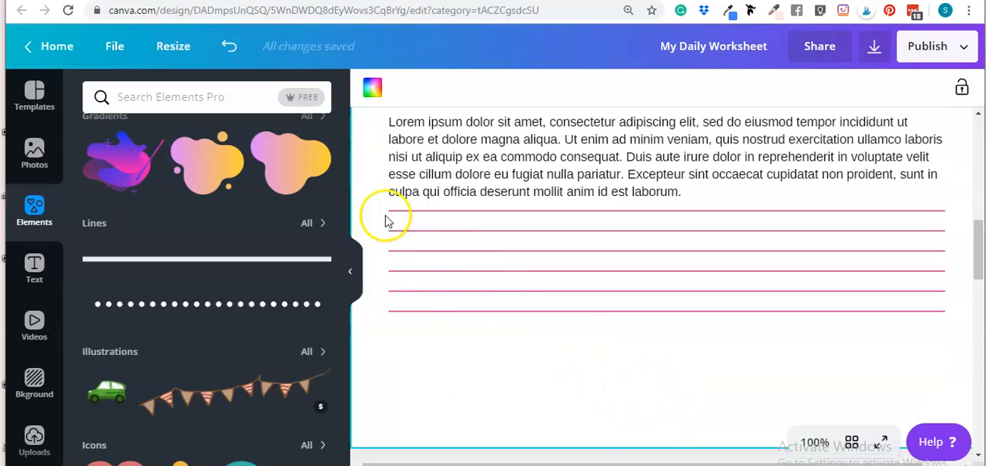
drag(370, 210, 597, 367)
click(594, 368)
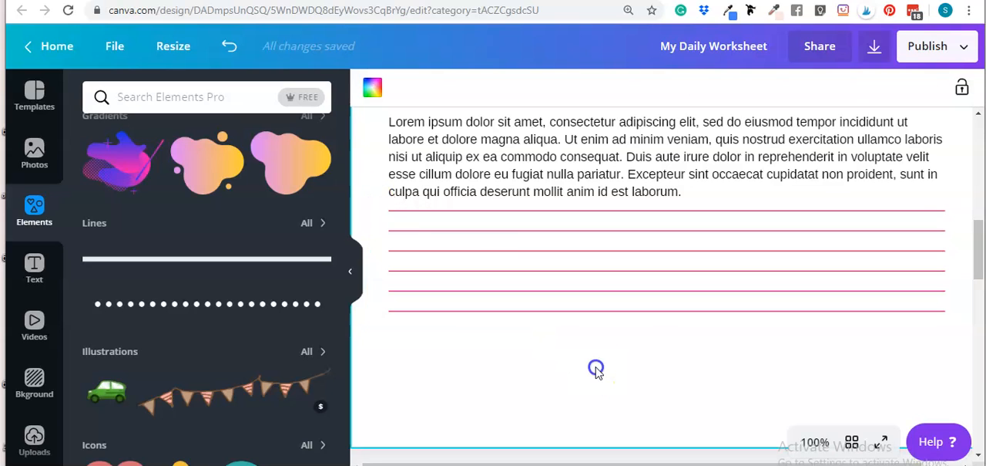
drag(372, 208, 623, 376)
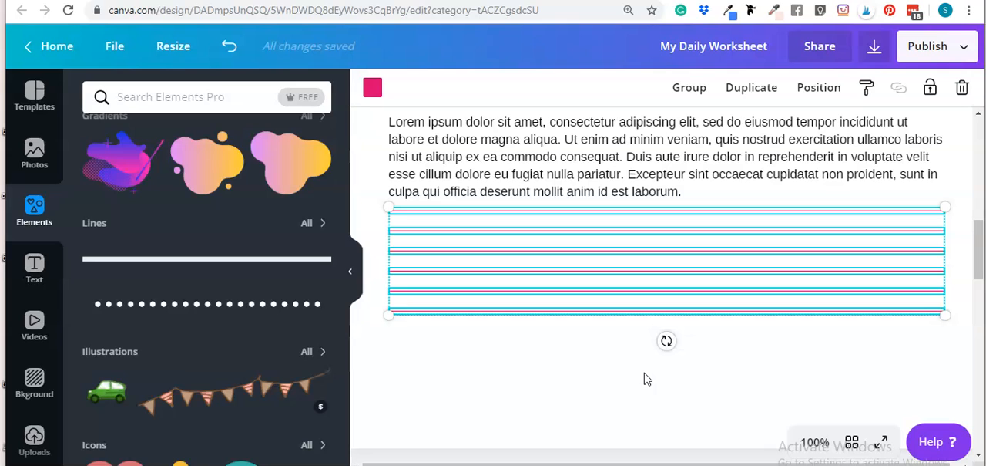
click(563, 372)
drag(369, 211, 499, 341)
click(688, 85)
click(709, 359)
scroll(775, 360, down, 2)
scroll(775, 367, up, 5)
scroll(776, 362, down, 4)
Step: Duplicate the grouped writing lines and place the copy directly below the sixth line, aligned with its left edge
click(727, 261)
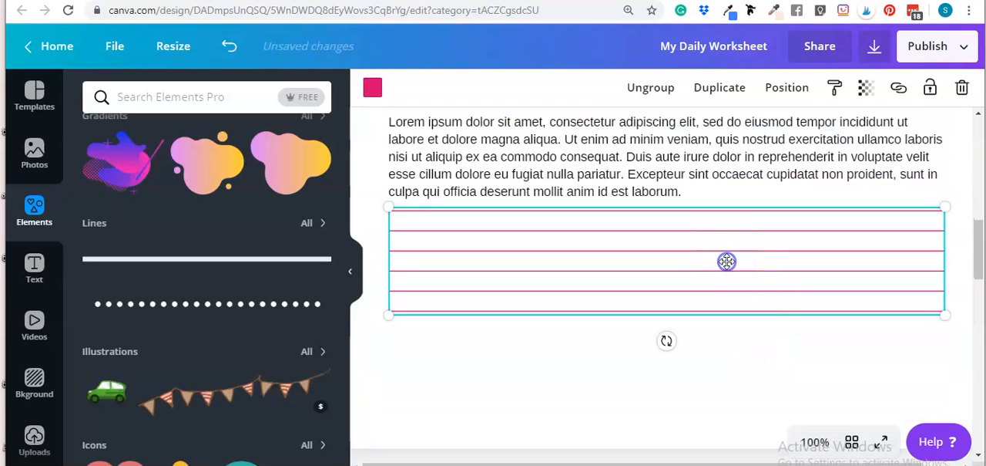
click(708, 91)
drag(711, 282, 700, 346)
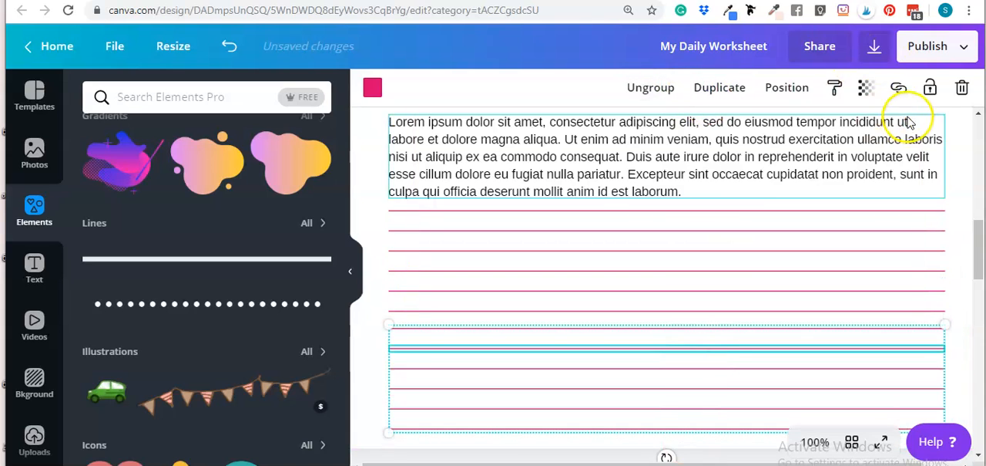
Step: Delete the duplicated group of writing lines
click(962, 91)
click(919, 158)
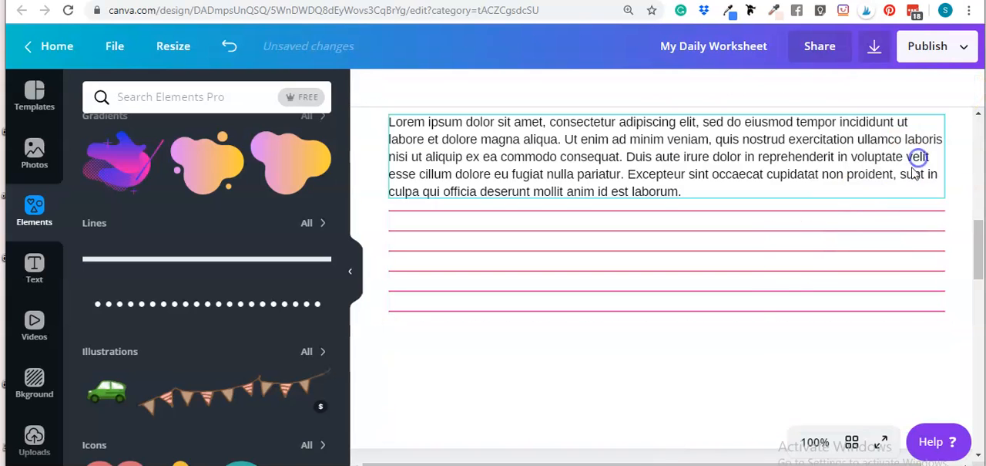
click(755, 383)
Step: Collapse the element library and look over the finished worksheet's title, paragraphs, answer boxes and writing lines
scroll(760, 357, up, 3)
scroll(689, 254, down, 2)
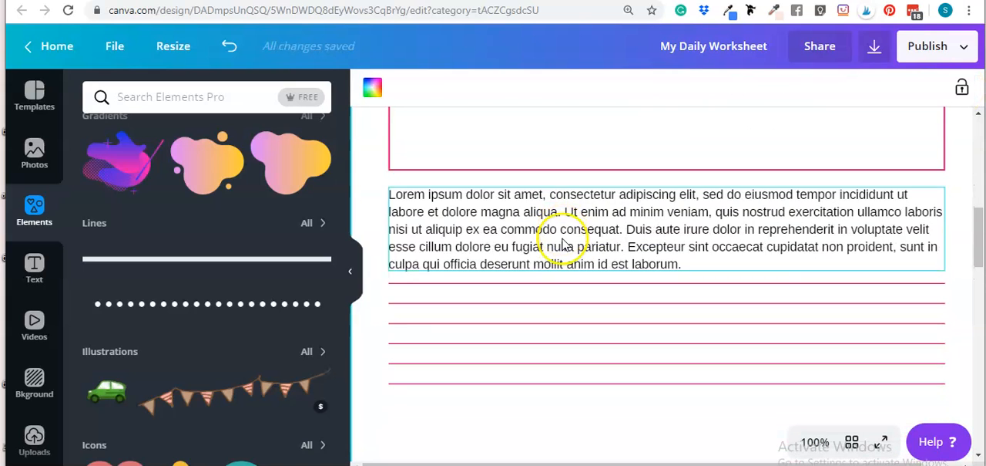
click(356, 276)
scroll(876, 218, up, 5)
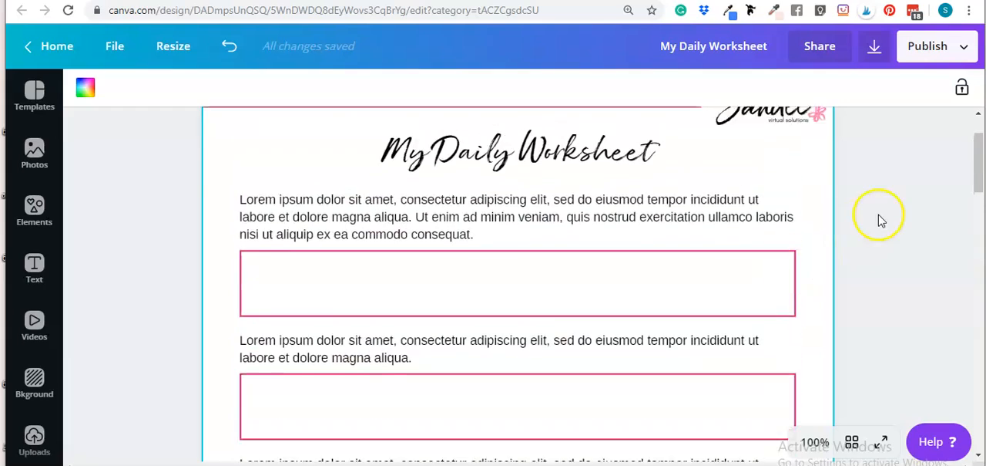
scroll(770, 254, down, 2)
scroll(748, 290, down, 10)
scroll(785, 284, up, 8)
Step: Open the download options, check the available file types with PDF Print kept, and close them without downloading
click(924, 47)
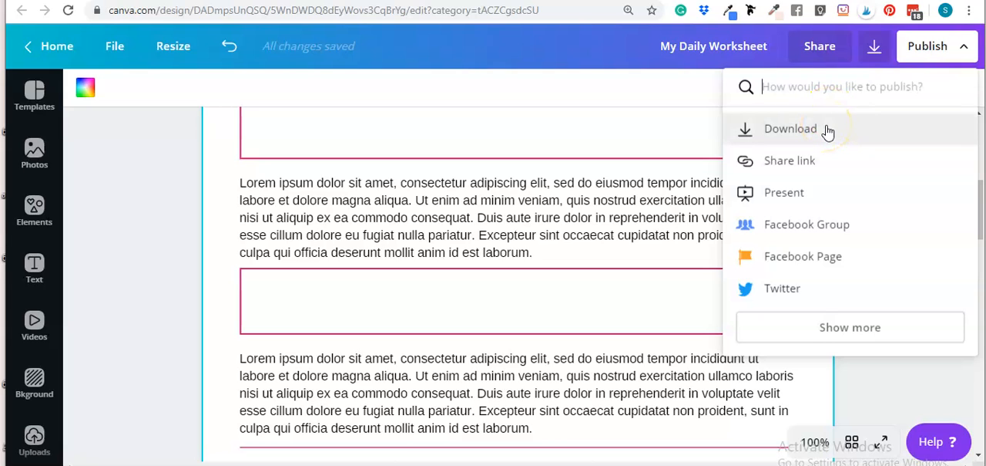
click(793, 129)
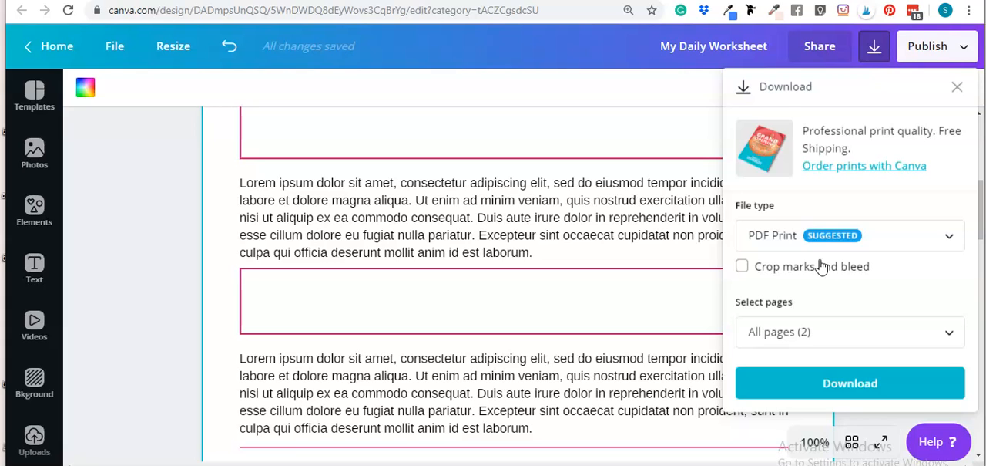
click(871, 248)
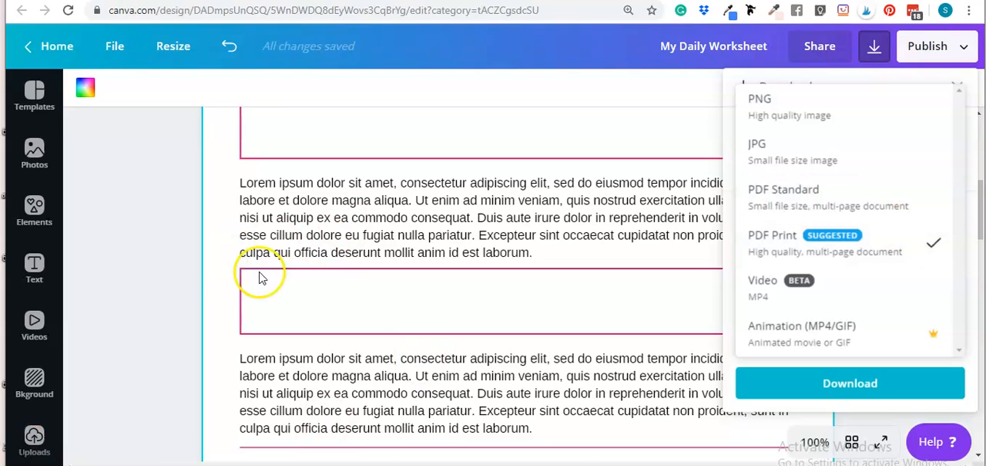
click(744, 243)
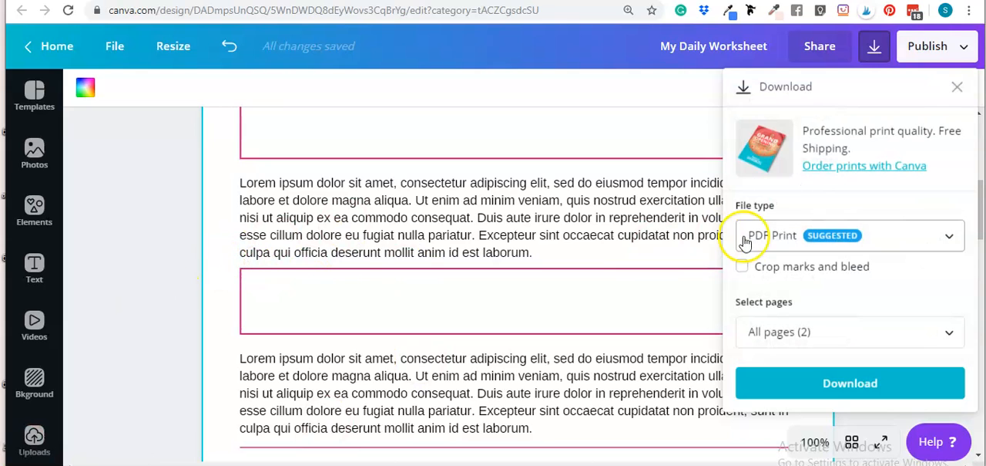
click(961, 89)
scroll(493, 256, down, 5)
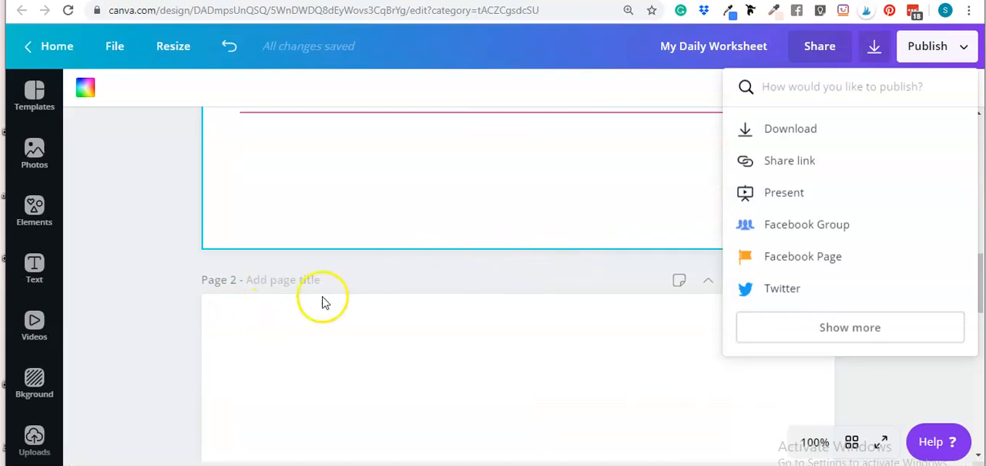
click(327, 196)
Step: Look over the worksheet page from its header and title to the writing lines and back
scroll(576, 254, up, 5)
scroll(755, 375, up, 4)
scroll(720, 349, down, 8)
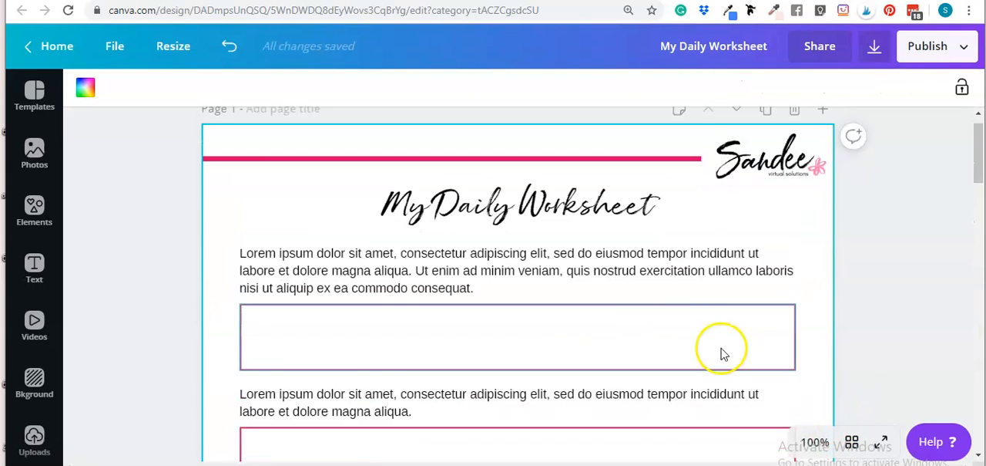
scroll(655, 390, down, 3)
scroll(665, 388, up, 10)
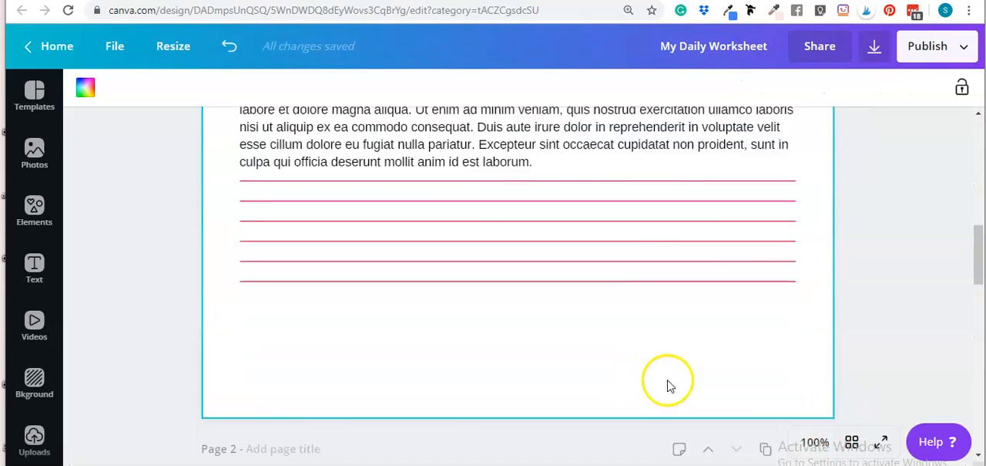
scroll(632, 205, down, 3)
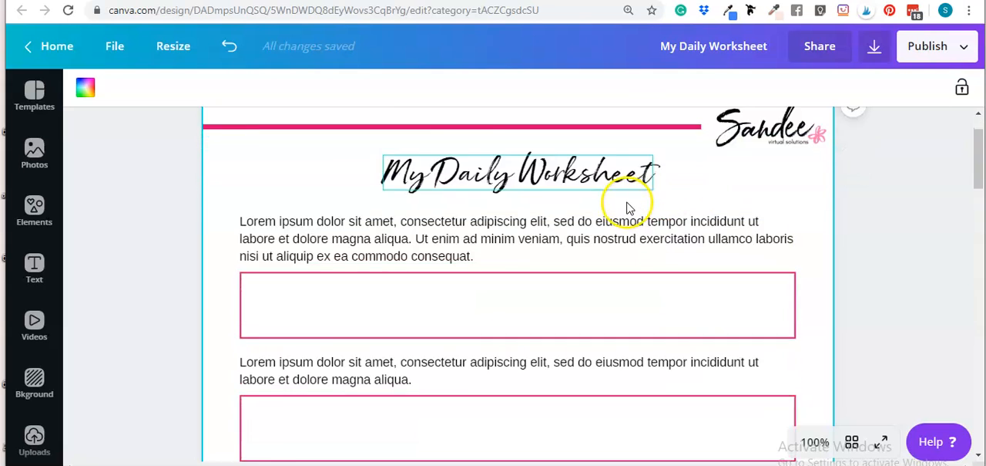
scroll(586, 262, up, 3)
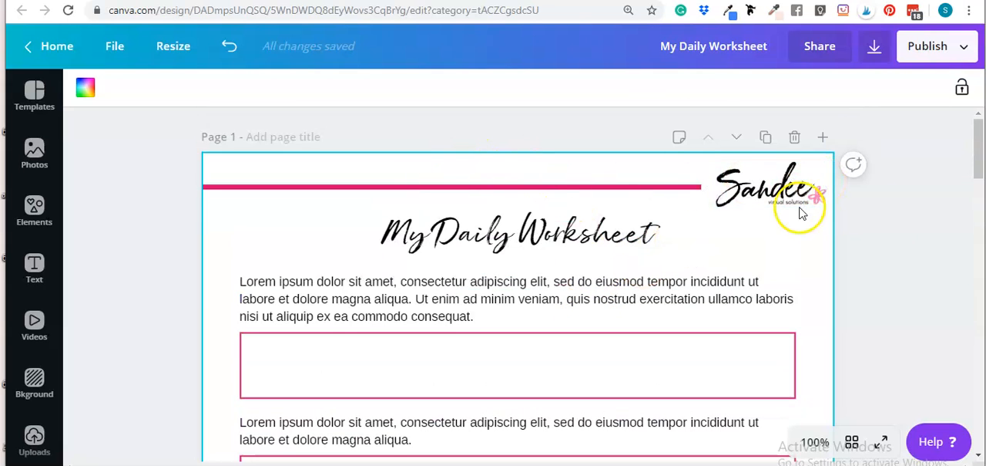
click(881, 205)
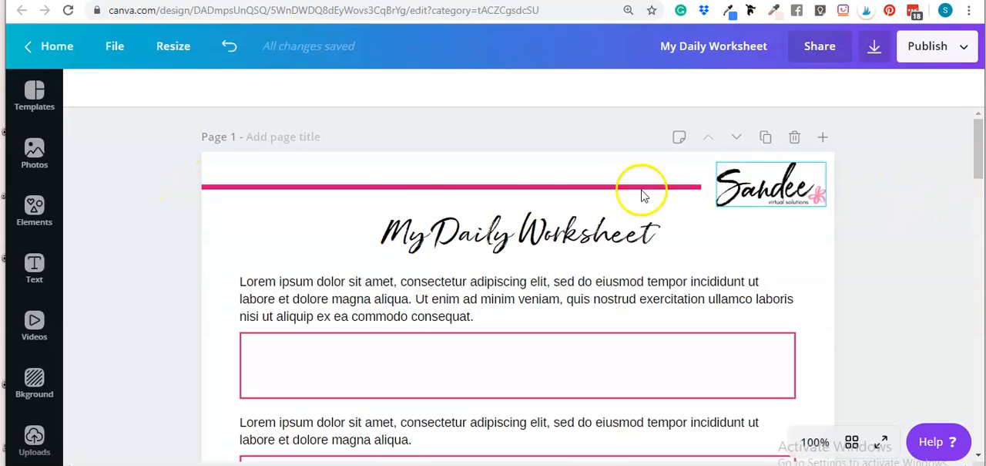
Step: Copy the pink header line and the logo from page 1 to the same position on page 2
click(385, 189)
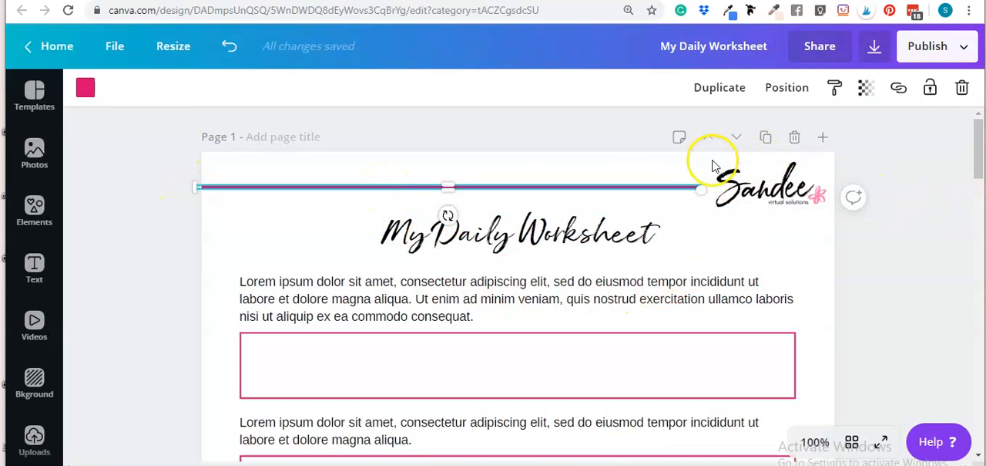
shift+click(771, 188)
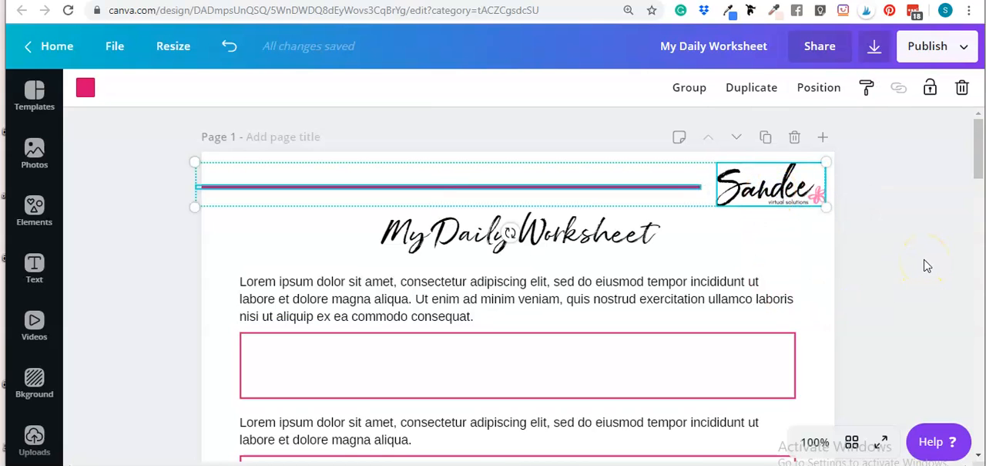
scroll(550, 259, down, 10)
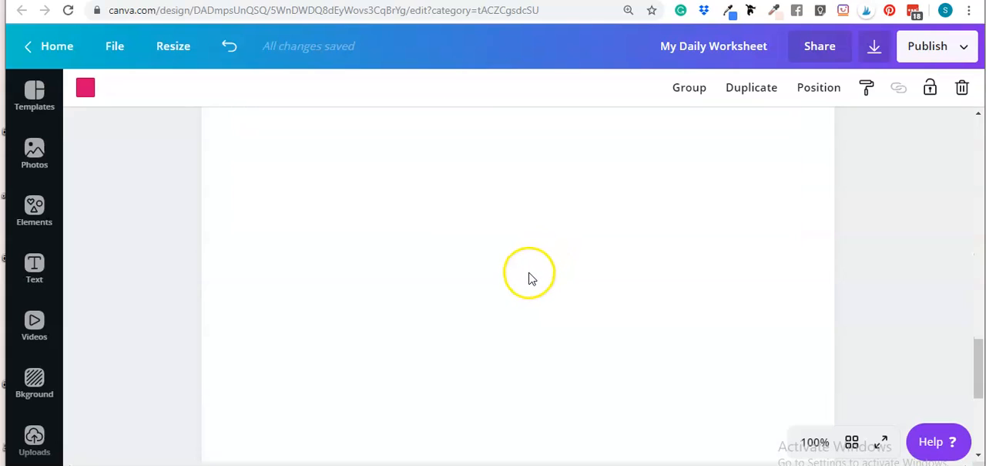
click(530, 279)
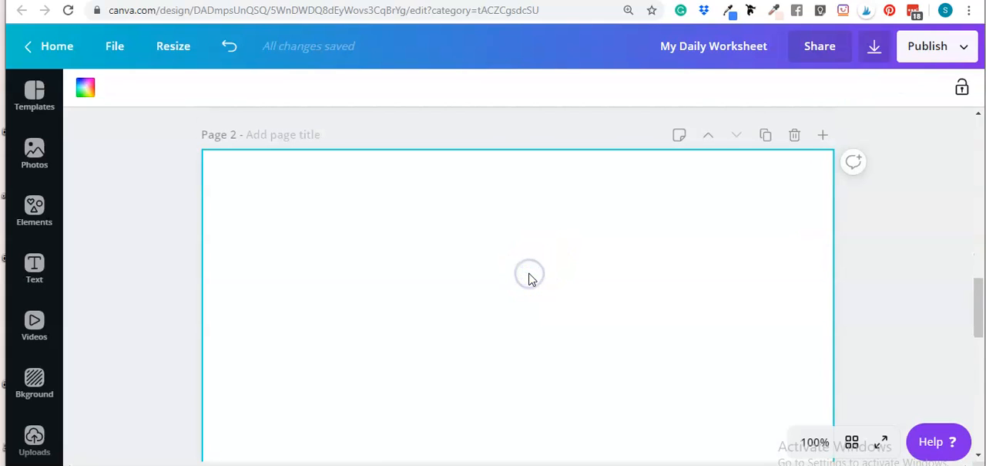
key(ctrl+v)
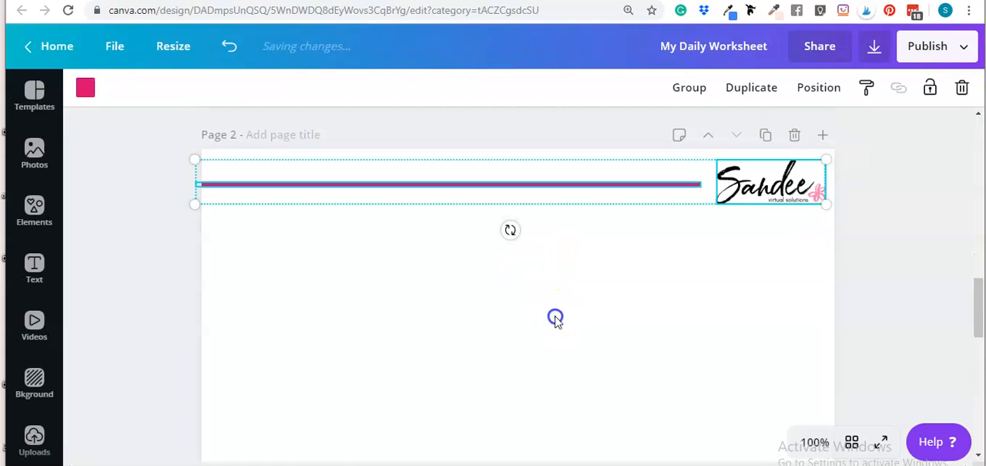
click(555, 318)
Step: Compare both pages in the grid overview and reopen page 2 for editing
scroll(568, 313, up, 5)
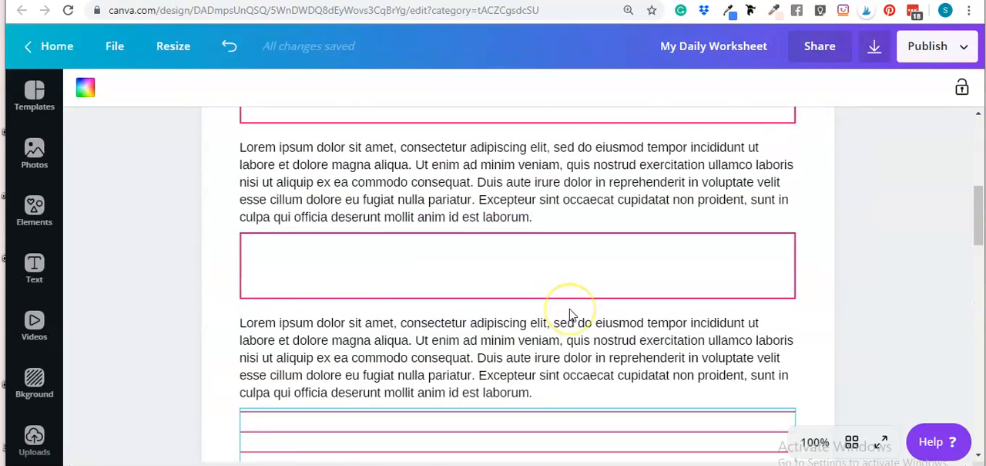
scroll(568, 312, up, 7)
scroll(544, 351, down, 4)
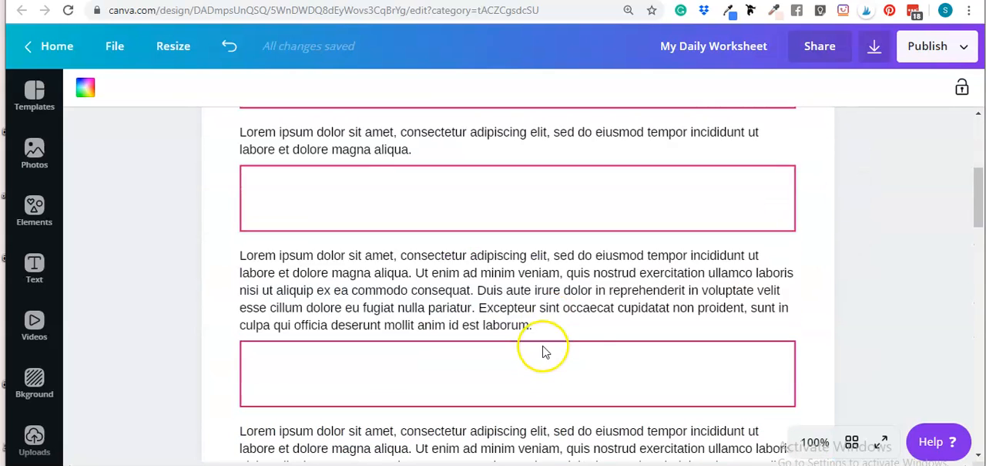
scroll(543, 351, down, 5)
click(852, 443)
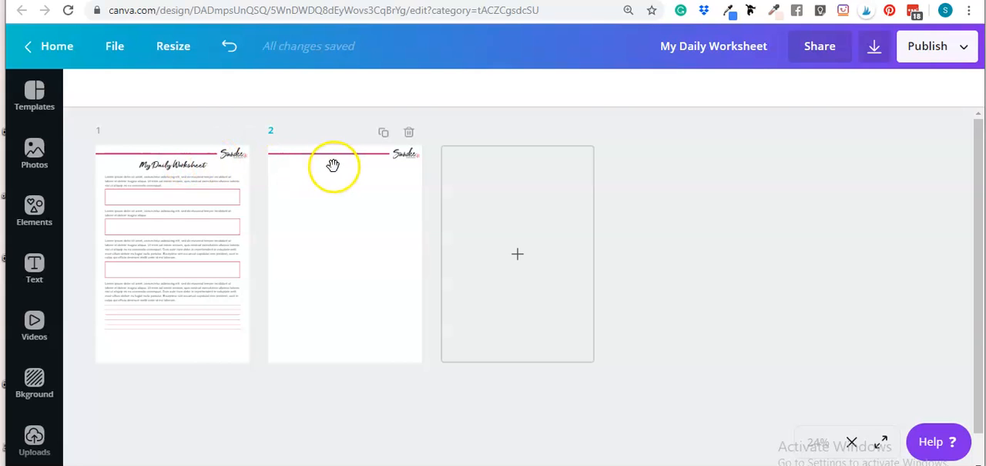
double_click(317, 208)
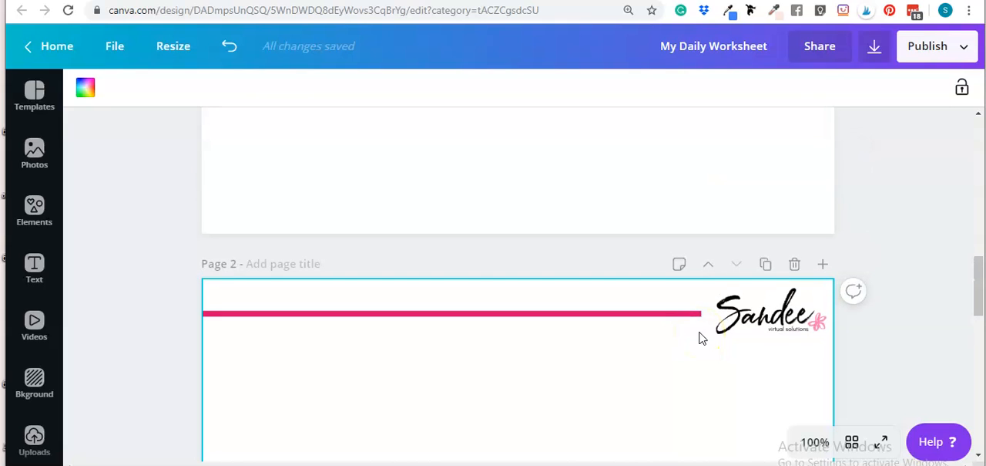
Step: Copy the "My Daily Worksheet" title from page 1 to page 2 below the header line
scroll(511, 291, down, 3)
scroll(509, 286, up, 8)
scroll(509, 291, up, 5)
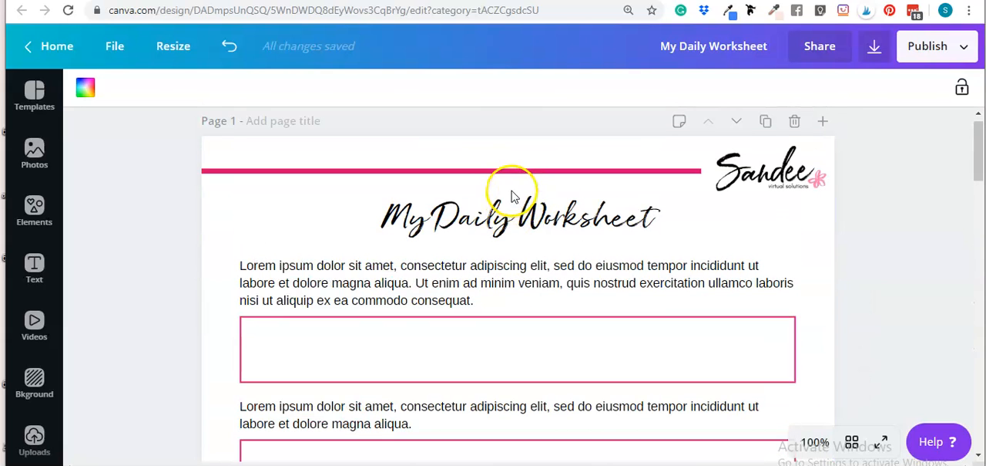
click(512, 208)
click(515, 302)
scroll(511, 299, down, 10)
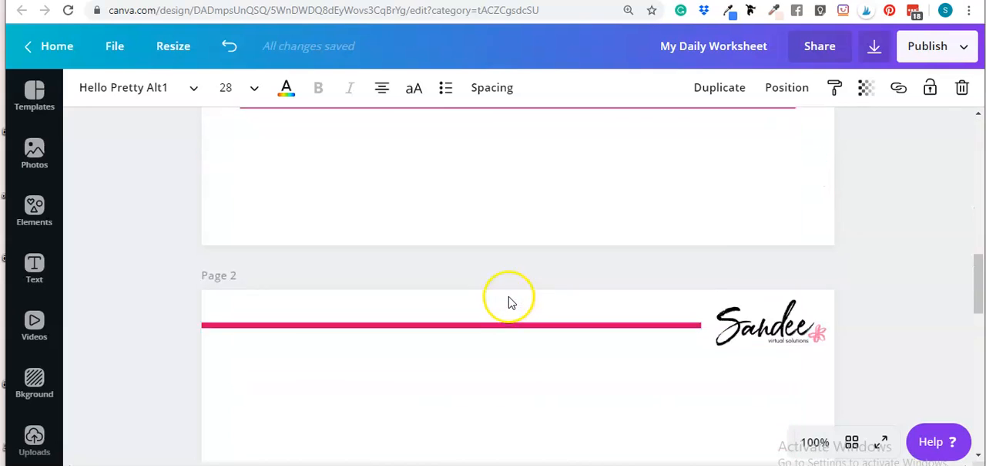
click(509, 299)
key(ctrl+v)
Step: Replace the copied title text on page 2 with "Daily Planner"
scroll(511, 299, up, 3)
click(622, 386)
click(575, 366)
click(575, 365)
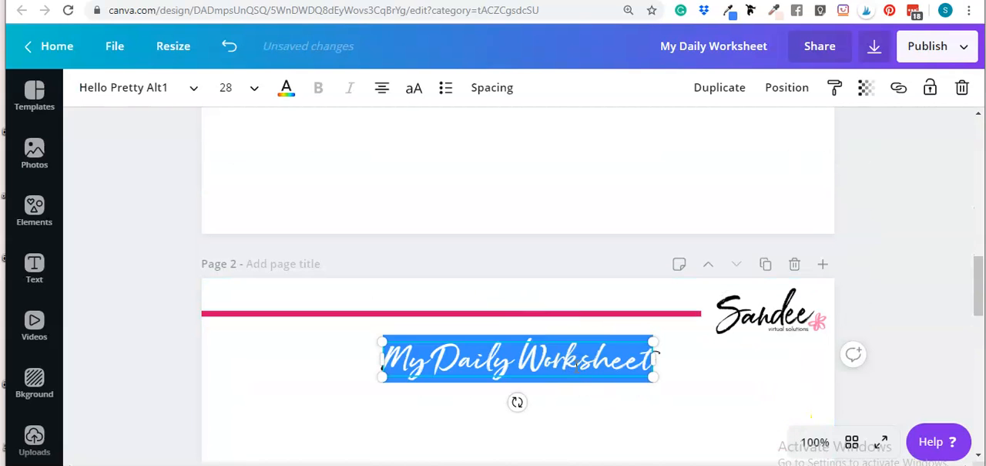
text(P)
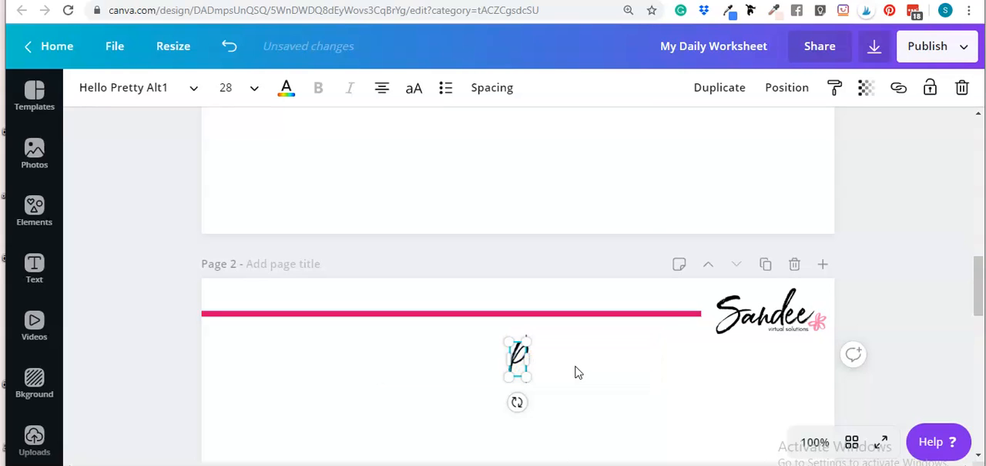
text(lanner)
key(BackSpace)
key(BackSpace)
key(BackSpace)
key(BackSpace)
key(BackSpace)
key(BackSpace)
key(BackSpace)
text(Daily Pla)
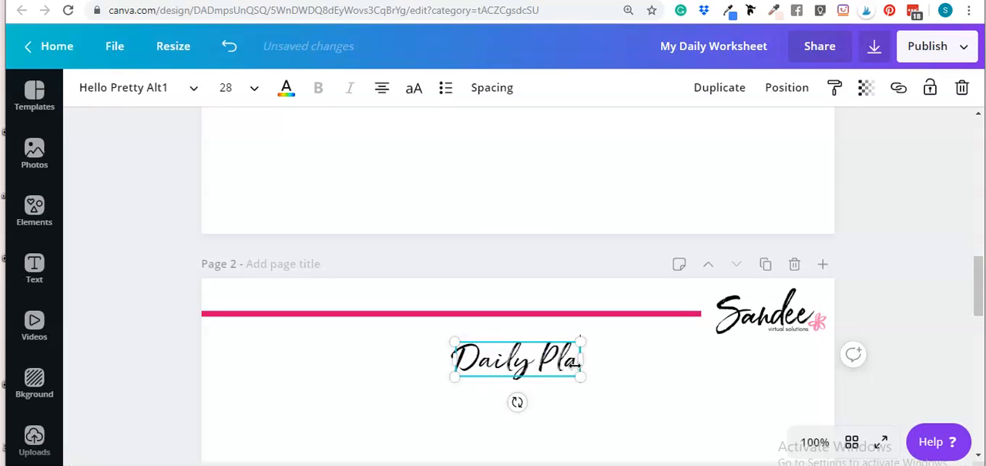
text(nner)
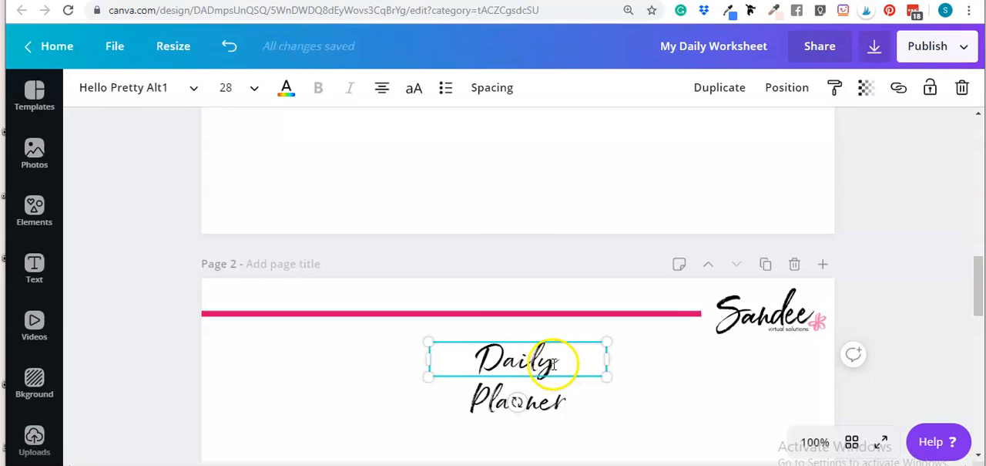
Step: Widen the "Daily Planner" text box so the title fits on one line and center it on the page
click(649, 371)
click(586, 366)
click(673, 383)
click(576, 360)
drag(634, 360, 637, 359)
click(558, 399)
drag(532, 364, 522, 364)
click(607, 418)
scroll(618, 368, down, 3)
scroll(618, 367, up, 1)
scroll(617, 367, down, 2)
scroll(617, 367, up, 2)
scroll(589, 365, up, 2)
scroll(593, 367, down, 2)
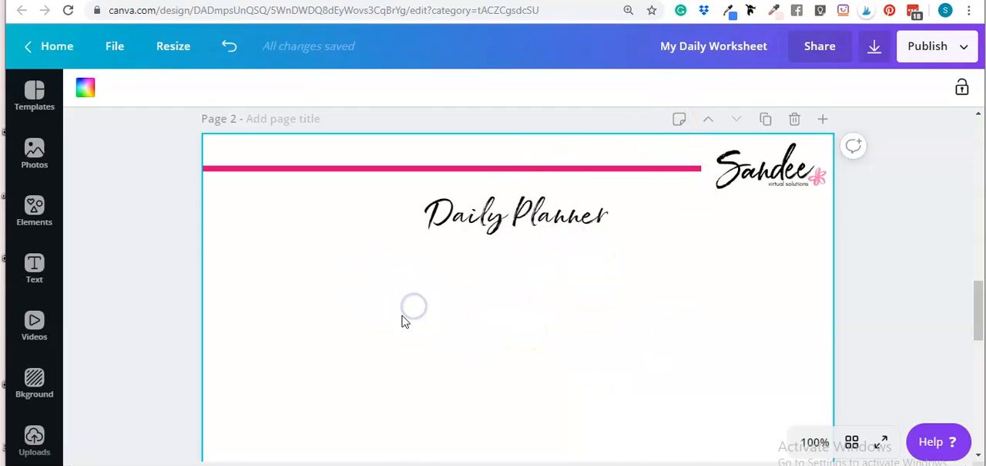
scroll(403, 320, down, 1)
scroll(560, 264, up, 1)
scroll(561, 264, down, 1)
scroll(517, 295, up, 1)
scroll(423, 314, down, 2)
scroll(427, 297, up, 2)
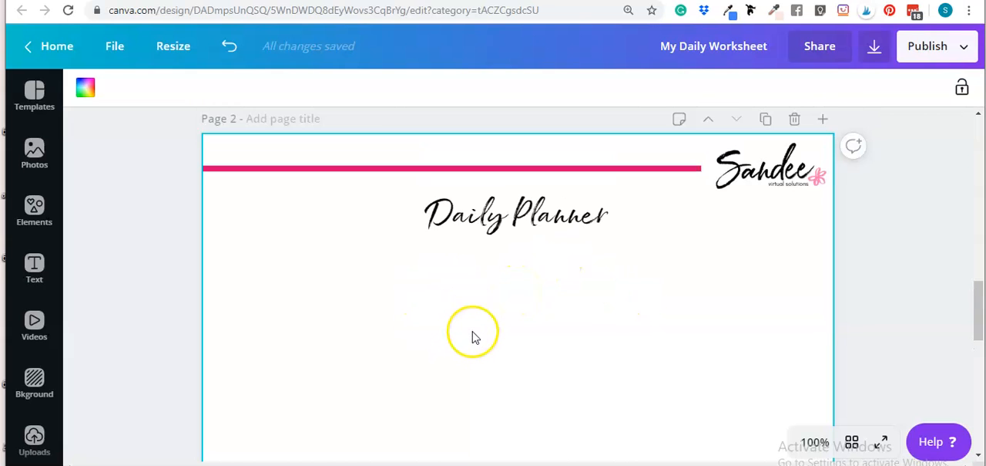
Step: Add a filled rectangle below the "Daily Planner" title near the left margin and reduce its height to a thin horizontal bar
click(474, 333)
drag(511, 324, 486, 355)
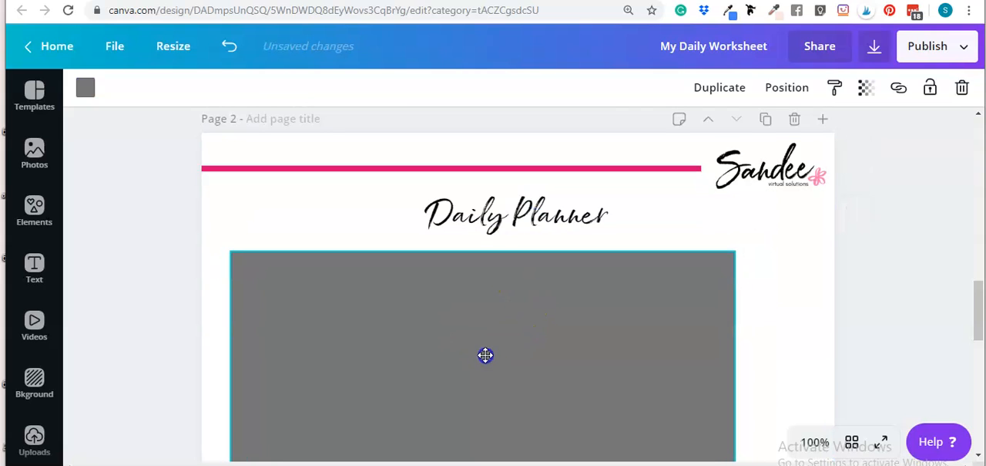
scroll(486, 354, down, 3)
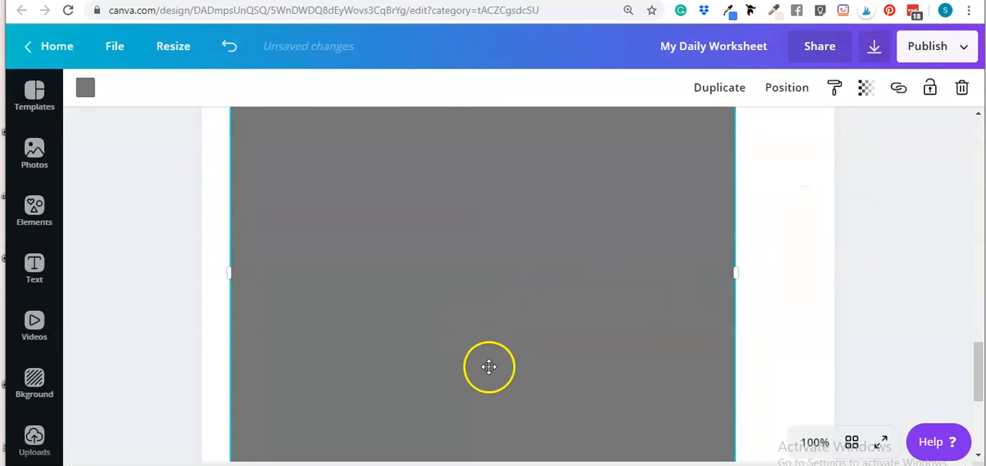
scroll(566, 267, down, 2)
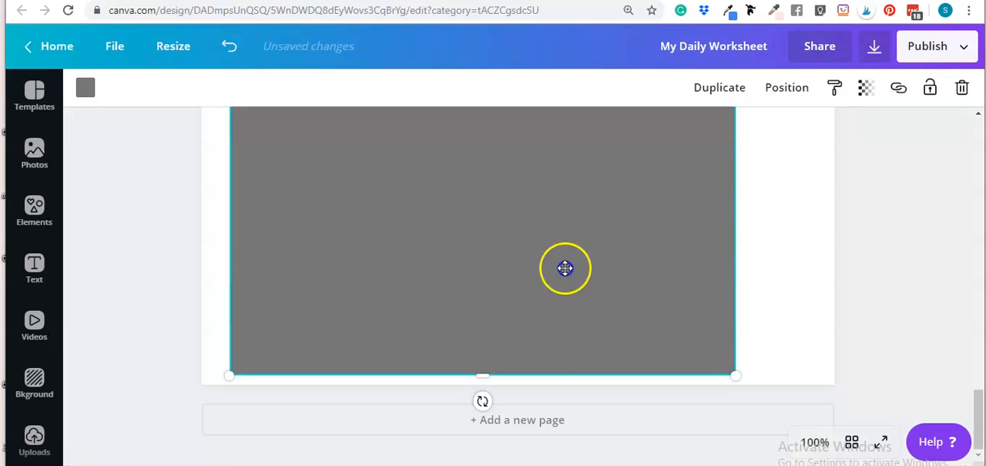
drag(485, 373, 491, 151)
scroll(511, 289, up, 5)
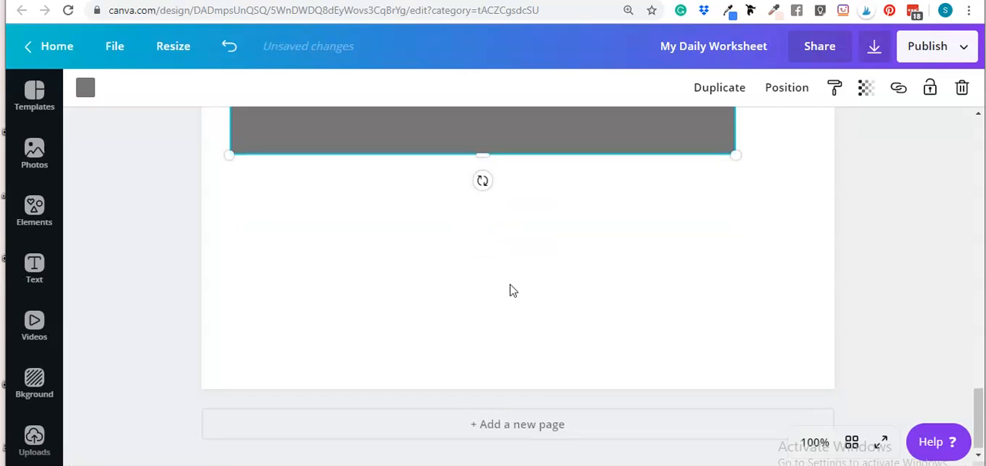
scroll(482, 354, down, 3)
drag(481, 295, 478, 144)
scroll(502, 287, up, 3)
drag(480, 361, 482, 145)
scroll(502, 286, up, 3)
drag(482, 361, 450, 211)
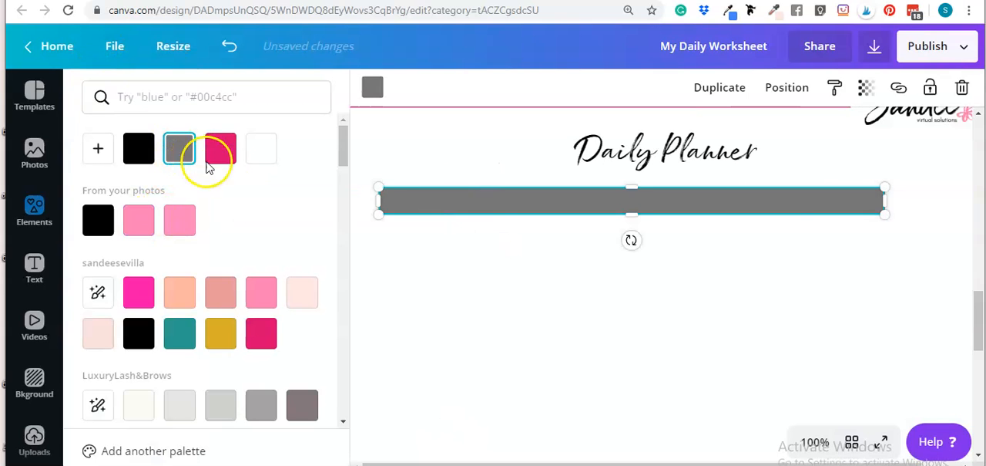
Step: Recolor the gray bar below the "Daily Planner" title with the palest pink in the brand palette's first row
click(298, 305)
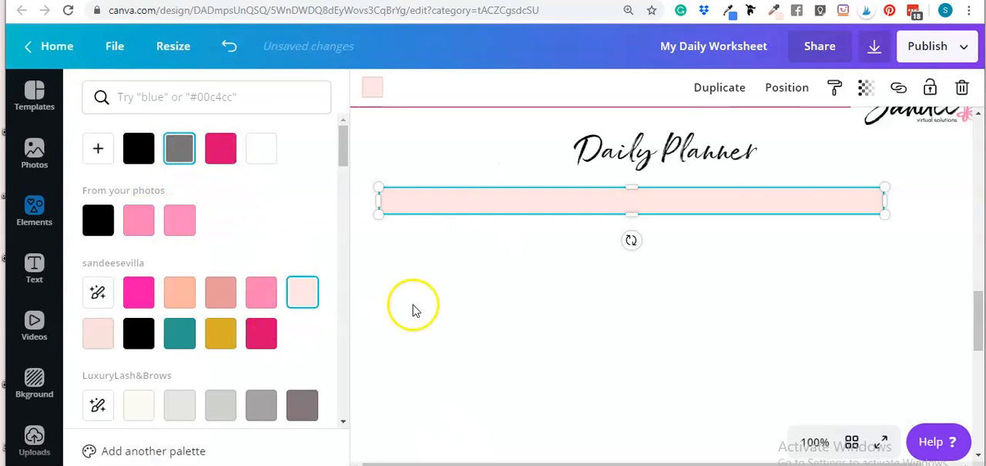
click(478, 308)
scroll(476, 310, up, 2)
Step: Shorten the pale pink bar to a little under half the page width and position it at the left margin below the title
click(339, 276)
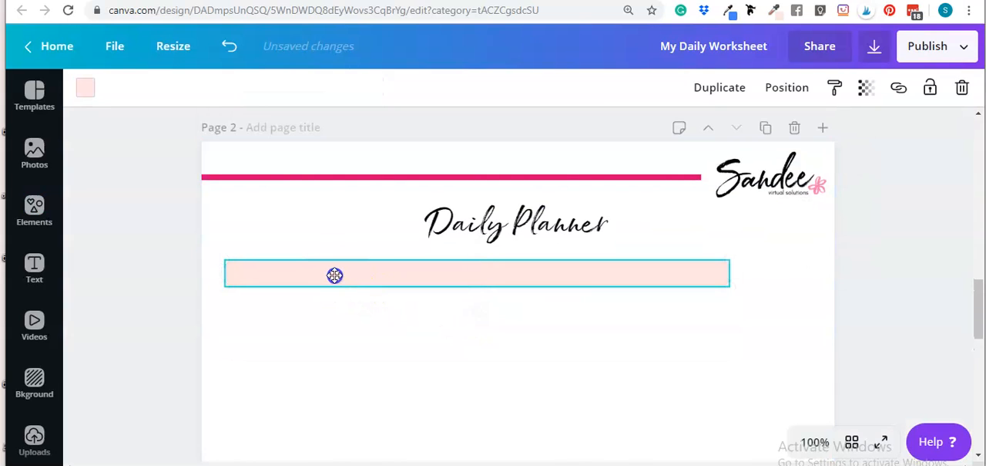
drag(732, 270, 502, 272)
click(427, 301)
click(403, 279)
click(447, 295)
click(436, 273)
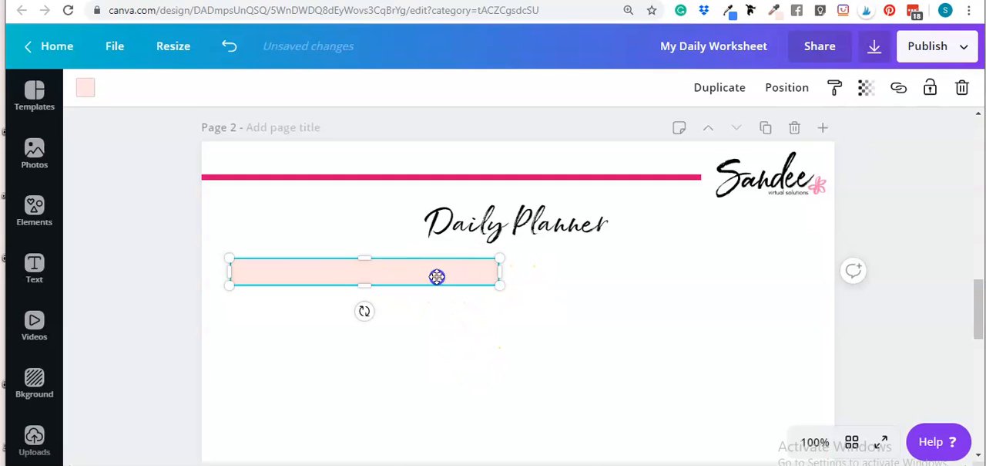
Step: Place a copy of the pale pink bar level with the first one, leaving a narrow gap between the two bars
drag(469, 298, 712, 271)
click(619, 302)
click(601, 280)
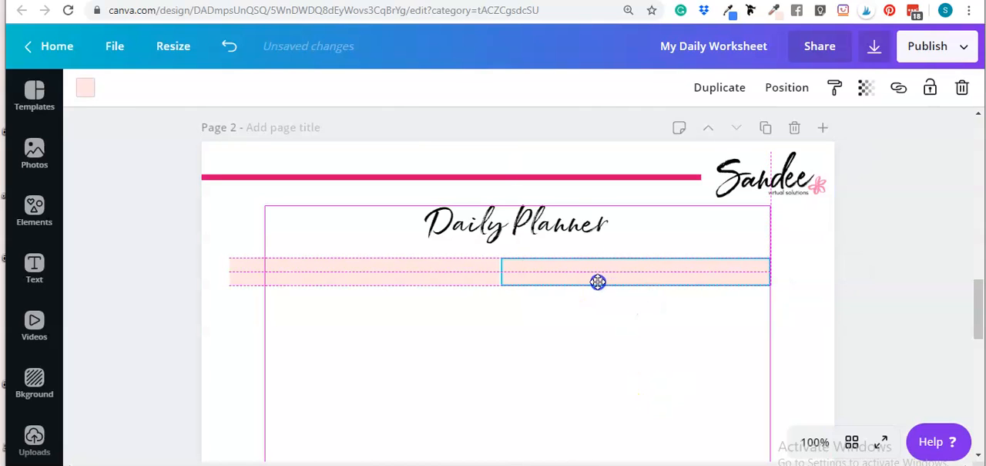
drag(594, 282, 592, 282)
click(612, 363)
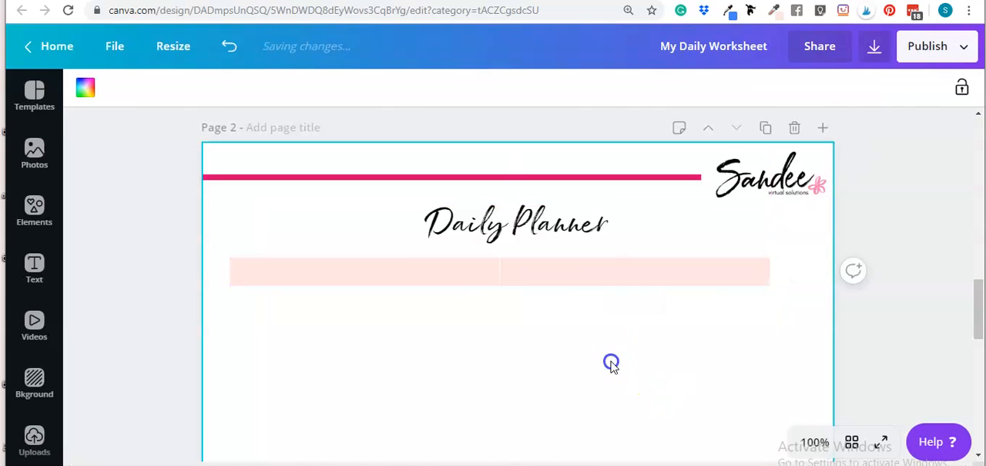
click(557, 280)
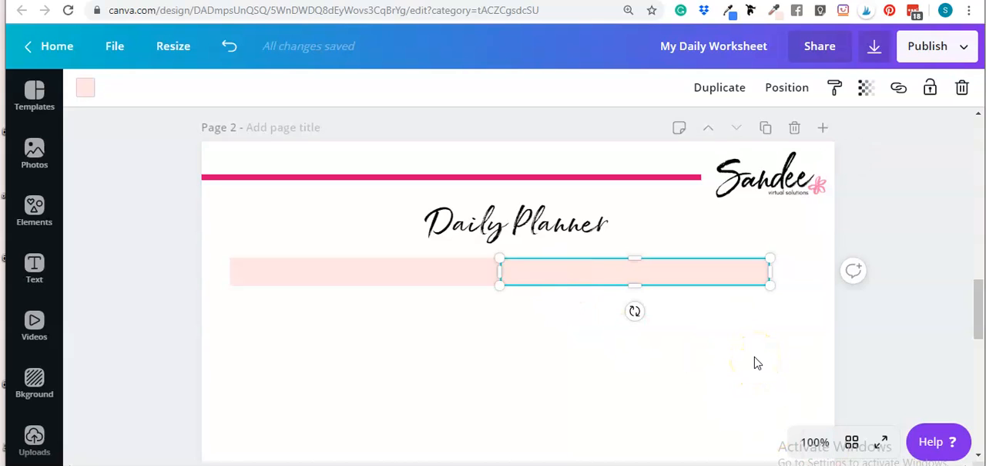
key(shift+Right)
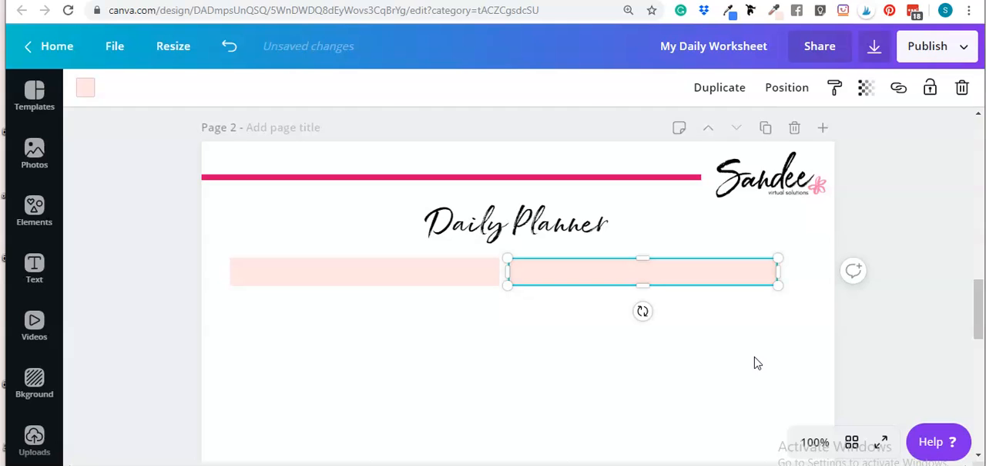
click(900, 337)
Step: Center the pair of pink bars together on the page, a short distance below the "Daily Planner" title
drag(175, 260, 591, 270)
click(349, 286)
drag(172, 272, 588, 266)
click(522, 346)
drag(161, 278, 560, 249)
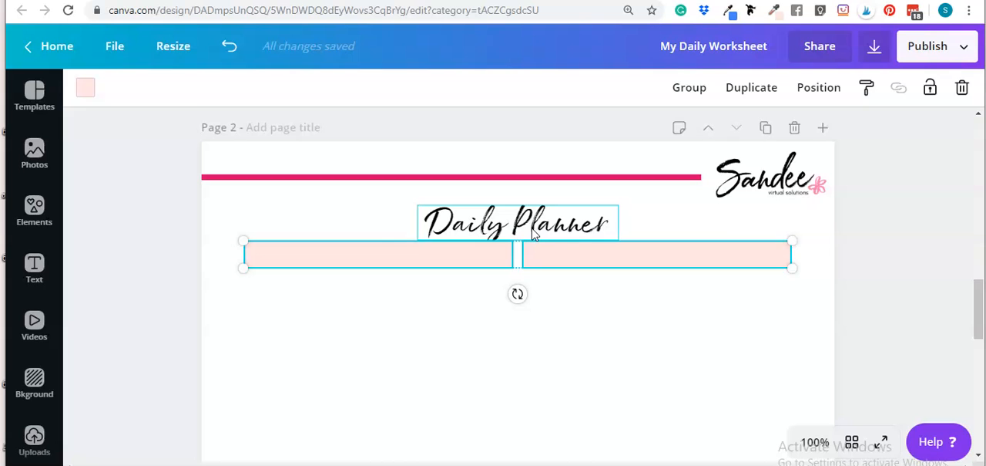
key(shift+Down)
key(shift+Down)
key(shift+Down)
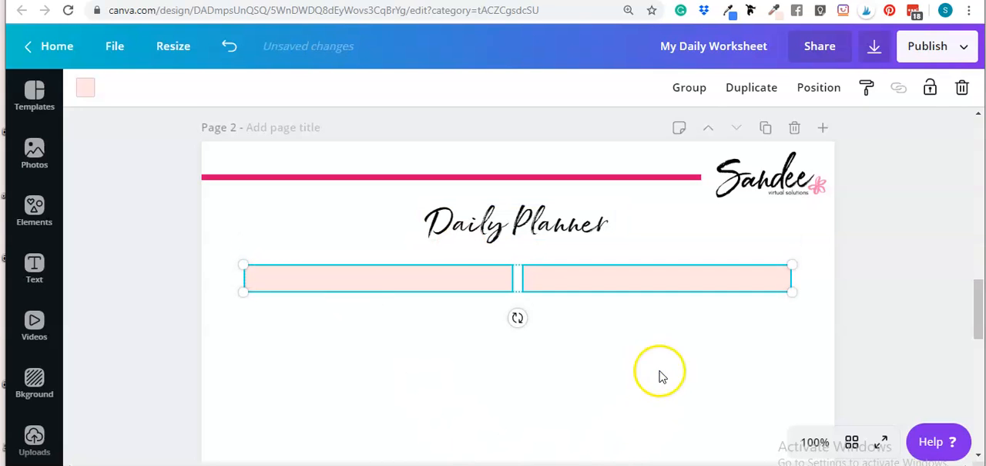
click(659, 376)
scroll(682, 362, down, 2)
scroll(685, 362, up, 2)
scroll(666, 315, up, 1)
click(390, 276)
click(632, 272)
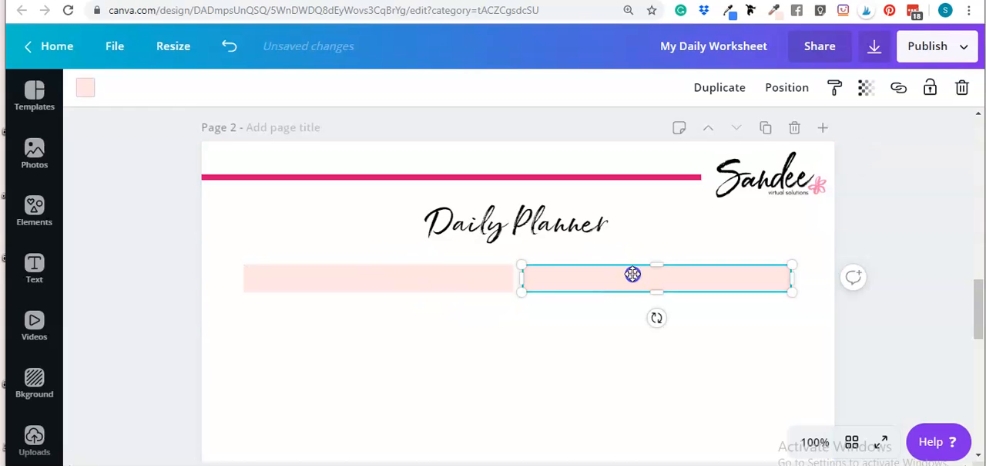
click(686, 386)
click(439, 281)
click(575, 281)
click(568, 370)
scroll(462, 375, down, 1)
scroll(458, 365, up, 1)
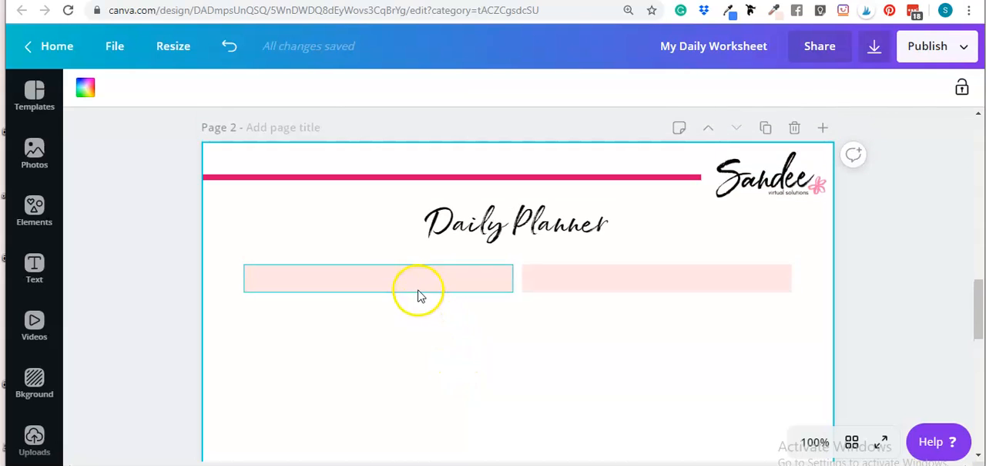
click(419, 285)
click(390, 333)
click(284, 268)
click(86, 91)
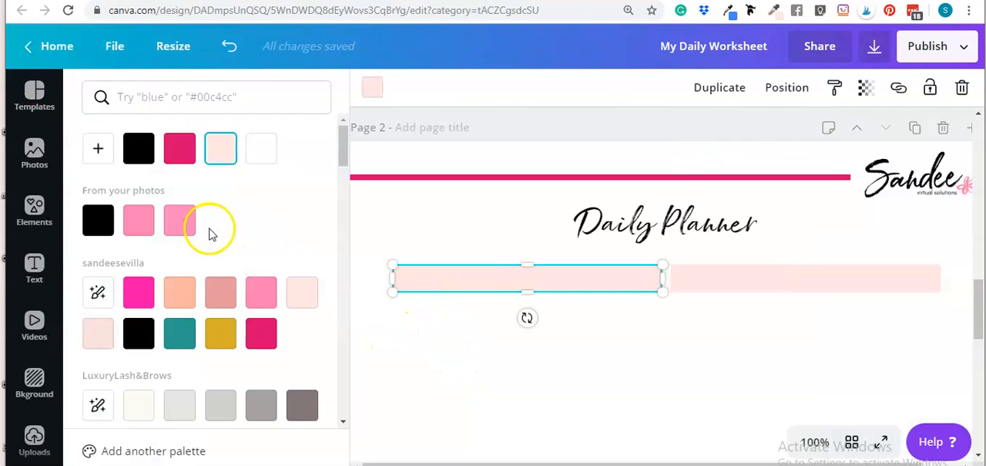
click(528, 299)
Step: Duplicate the left pink bar and align the copy directly beneath it, leaving a very thin gap
click(443, 279)
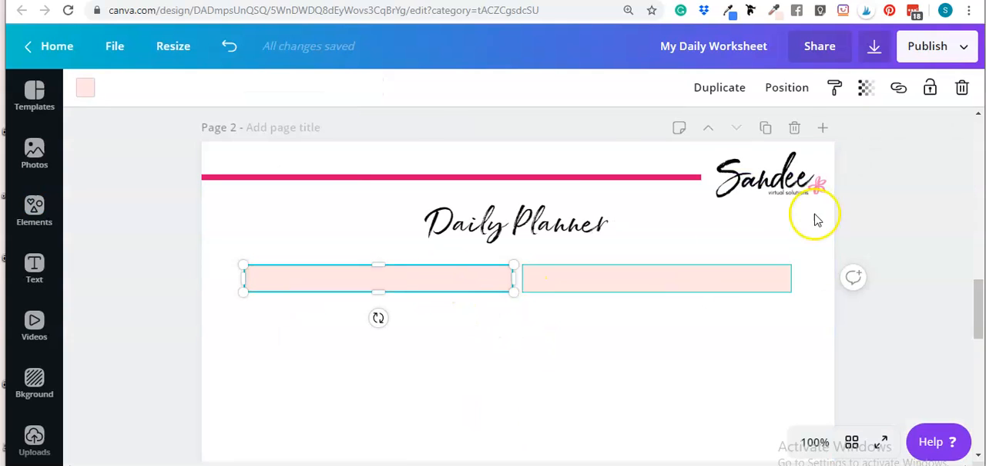
click(713, 89)
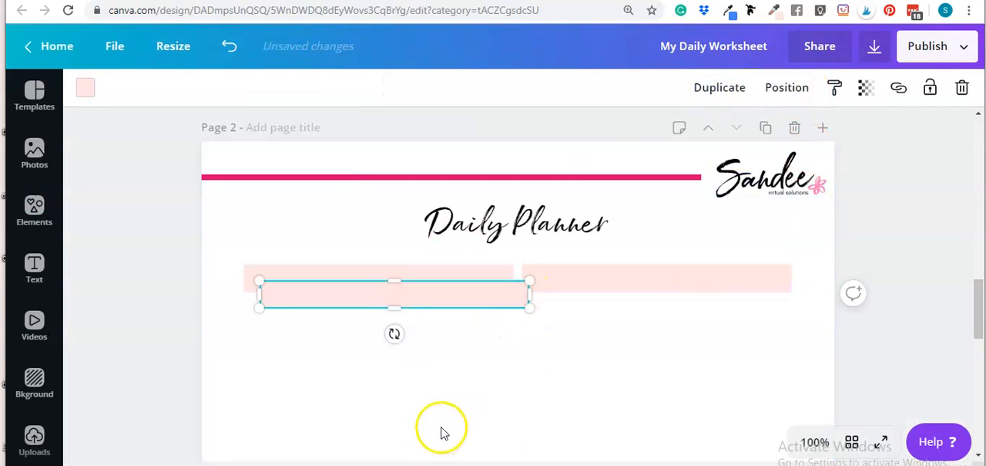
click(437, 342)
drag(431, 290, 414, 298)
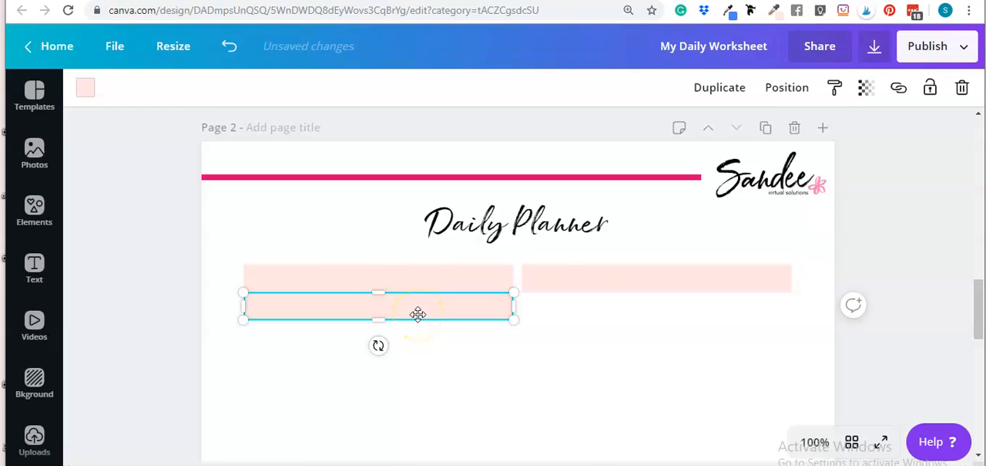
key(shift+Down)
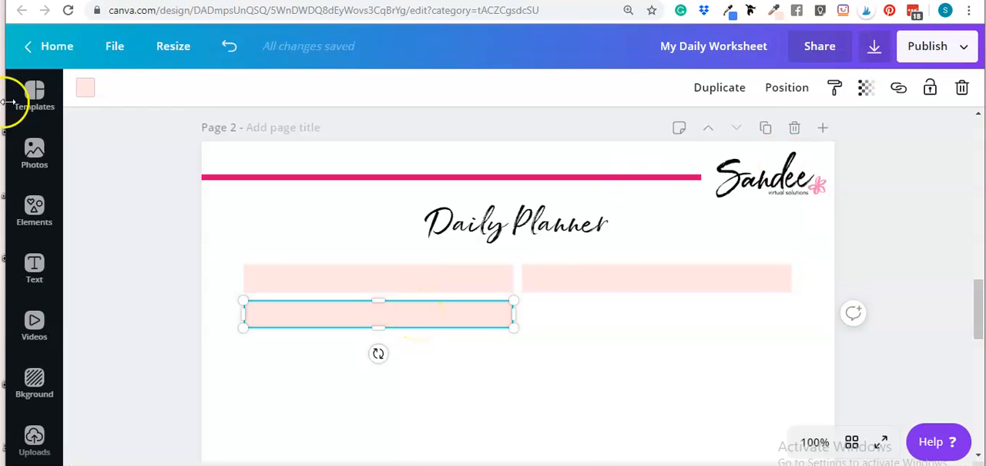
key(shift+Up)
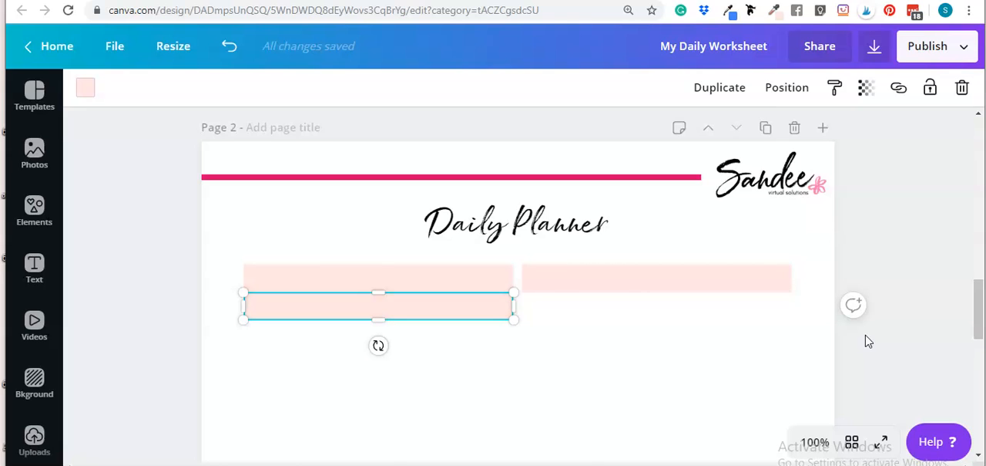
key(Down)
key(Down)
key(Down)
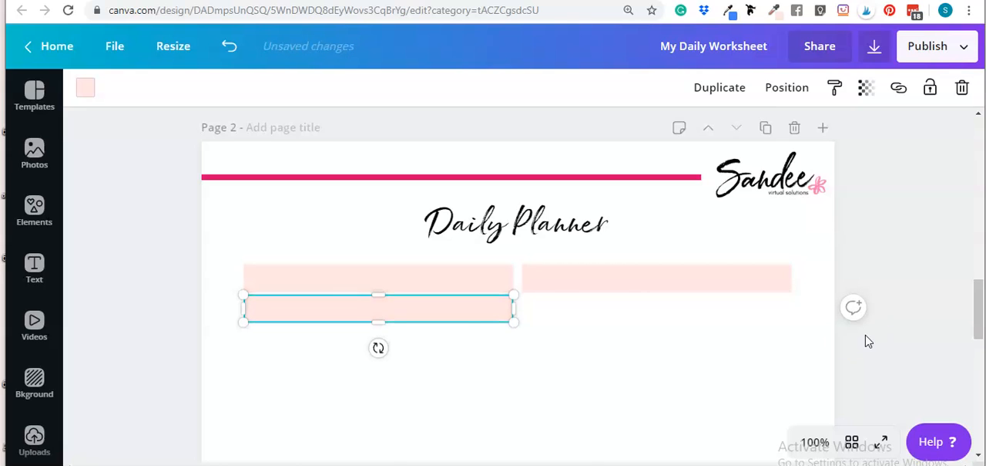
Step: Stretch the copied bar downward into a tall box under the left pink bar, about five times its height
drag(379, 324, 381, 436)
click(568, 390)
click(429, 297)
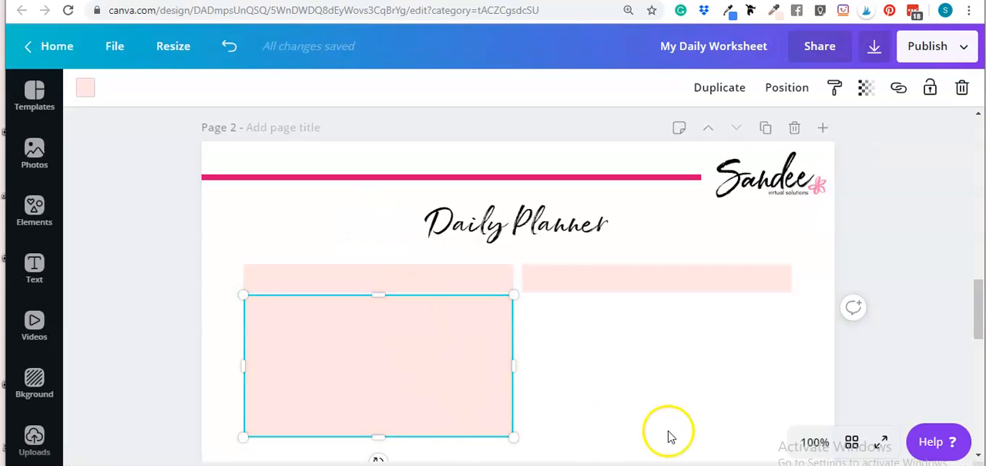
Step: Recolor the tall box under the left pink bar with the dusty salmon pink of the first brand palette
click(87, 88)
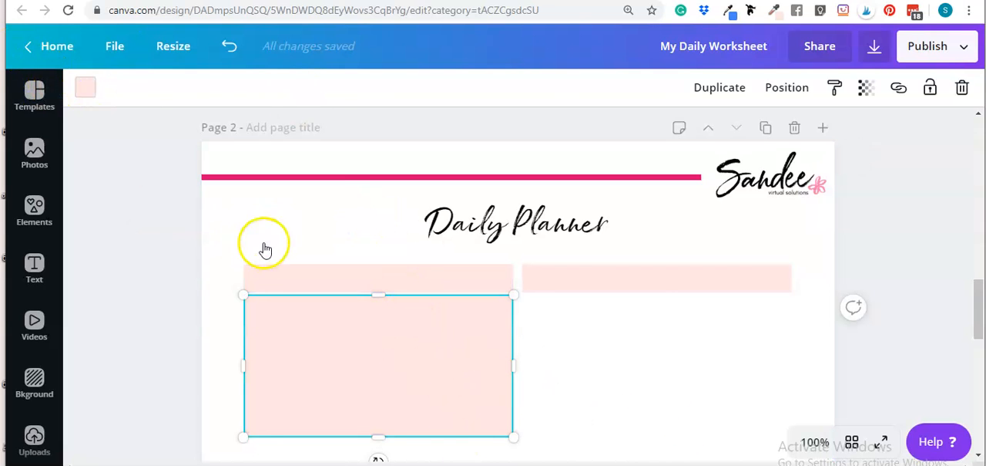
click(226, 297)
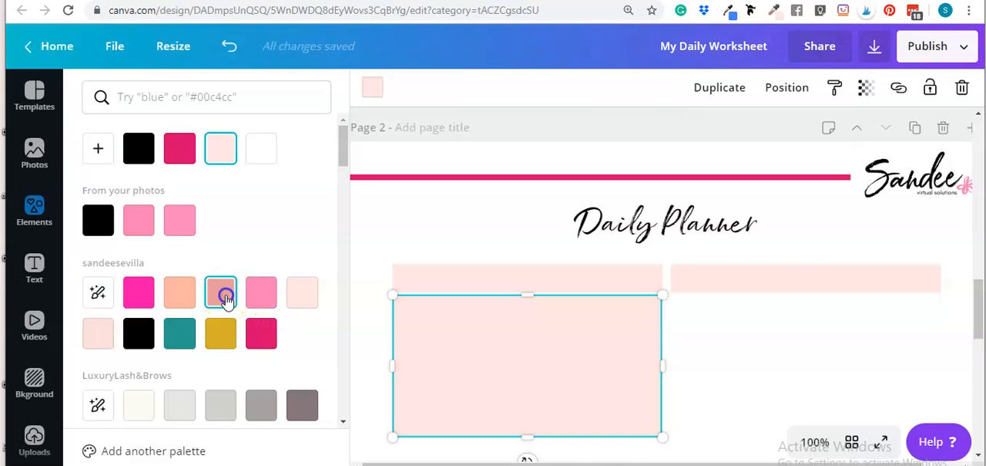
click(806, 382)
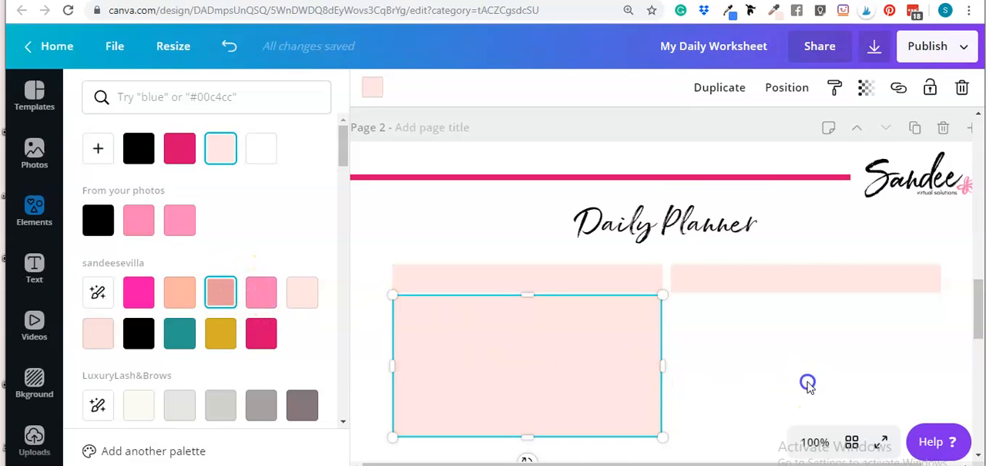
Step: Recolor the tall box under the left pink bar with the pale mint green from the saved brand palettes
click(498, 356)
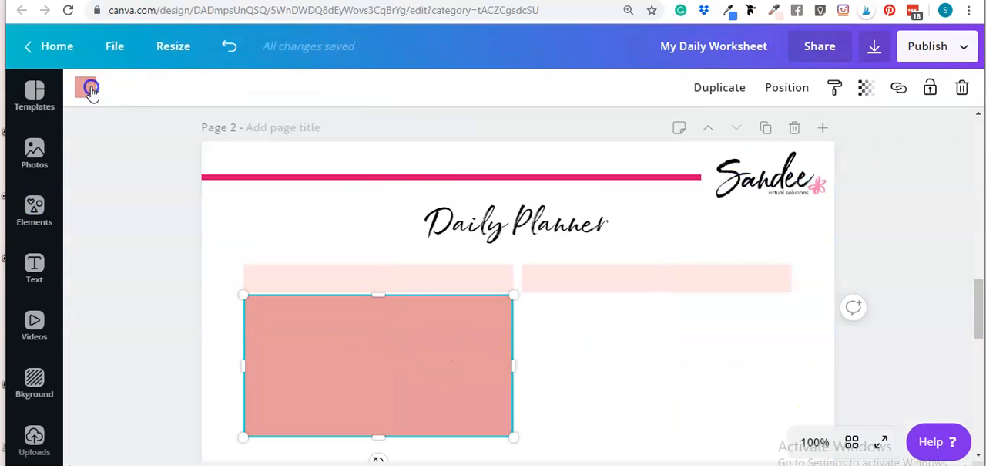
scroll(172, 297, down, 3)
scroll(189, 203, up, 4)
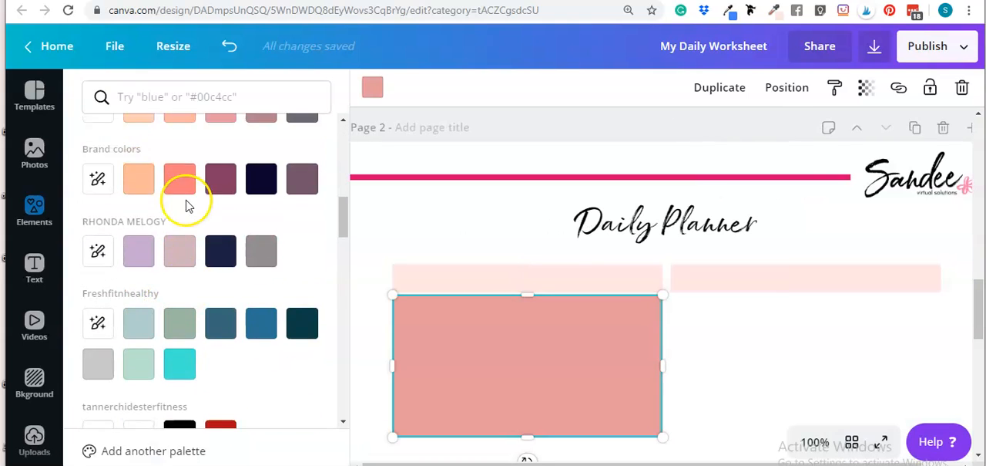
scroll(257, 227, down, 10)
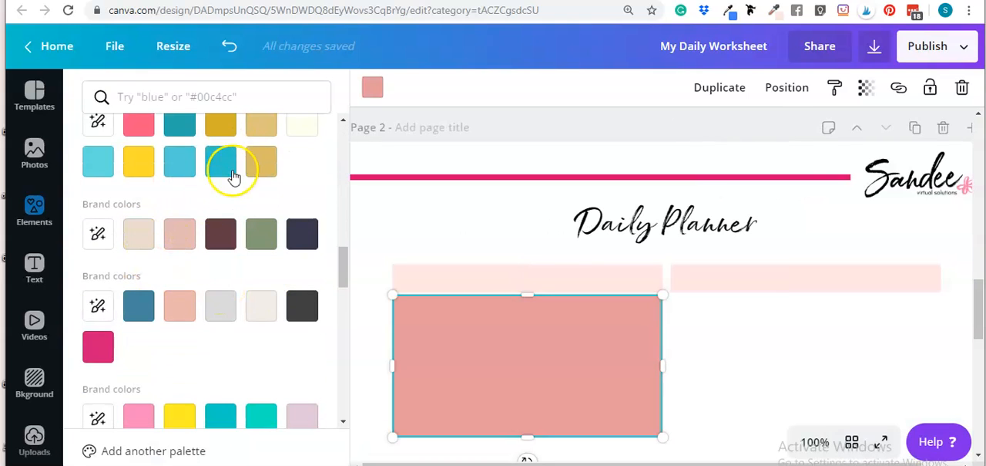
scroll(241, 289, down, 3)
click(141, 141)
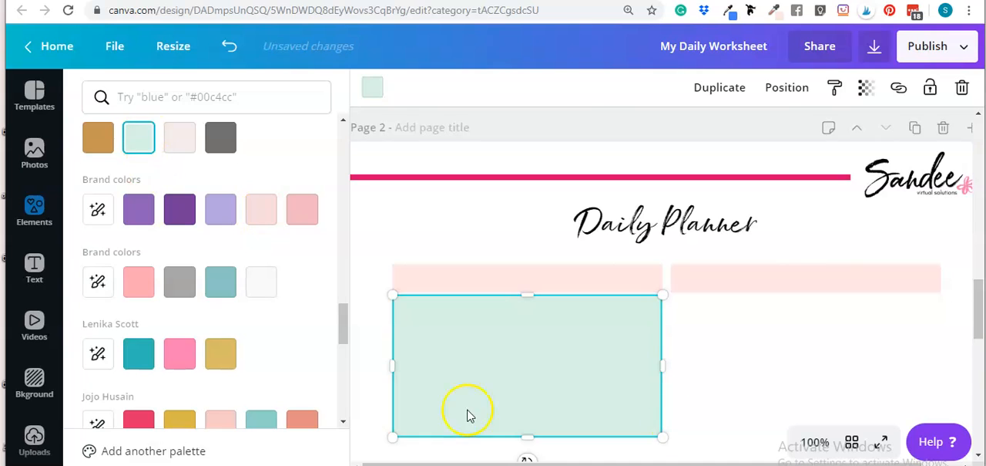
click(732, 380)
Step: Duplicate the mint green box and align the copy under the right pink bar, level with the original
scroll(614, 368, down, 1)
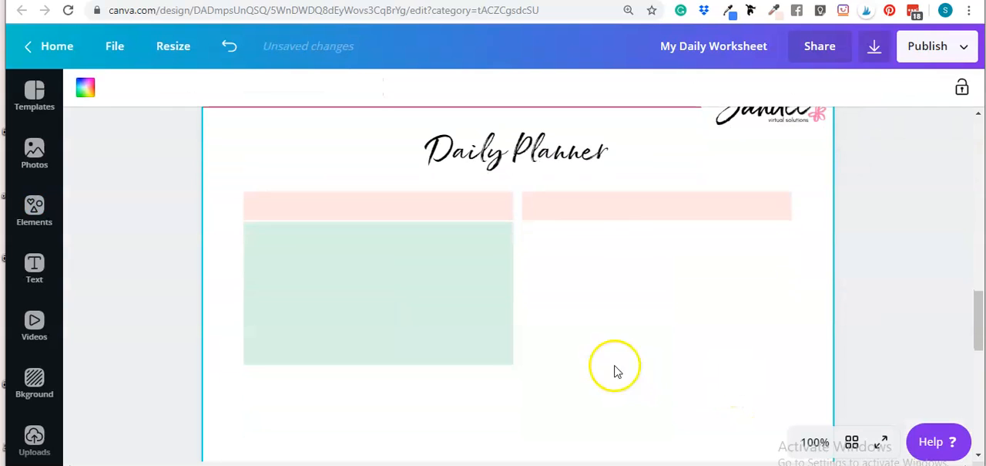
click(461, 272)
click(719, 87)
drag(493, 282, 691, 287)
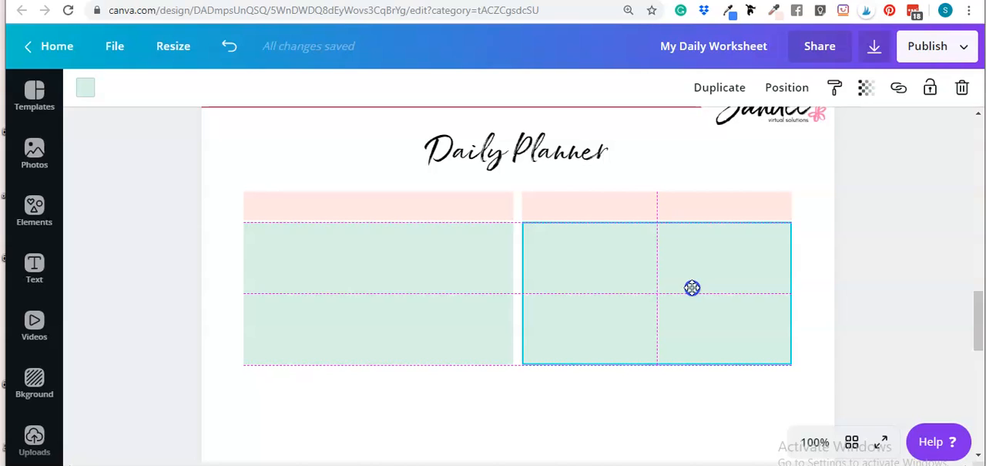
drag(693, 287, 637, 294)
click(560, 425)
click(637, 293)
click(612, 412)
scroll(616, 420, up, 1)
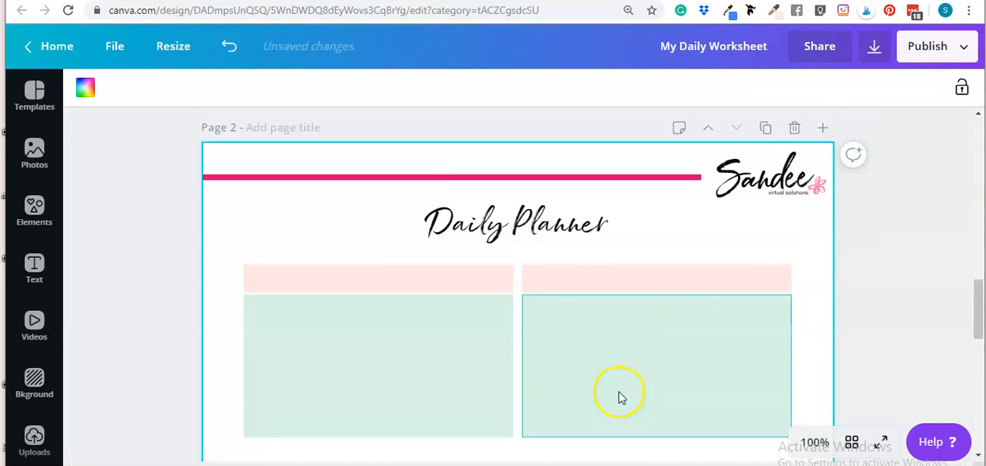
Step: Add a text box, place it on the left pink bar and set its font size to 18
click(619, 396)
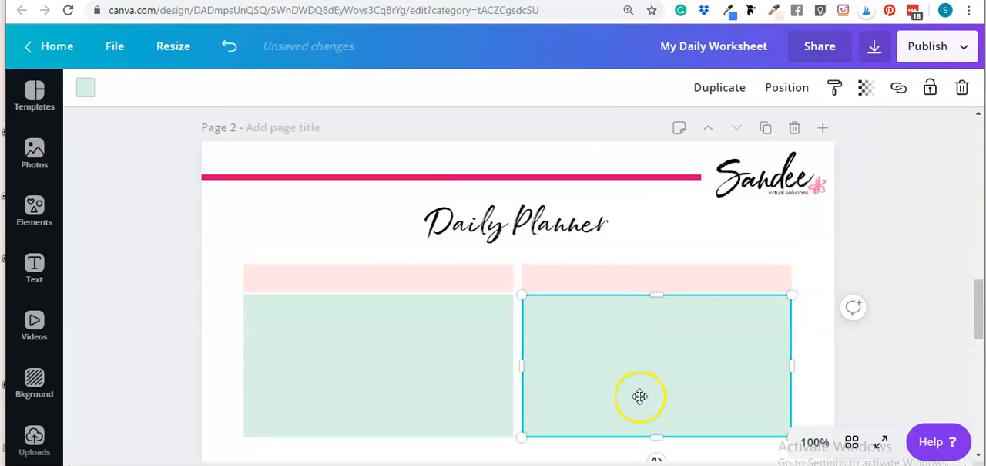
scroll(539, 366, down, 2)
click(550, 353)
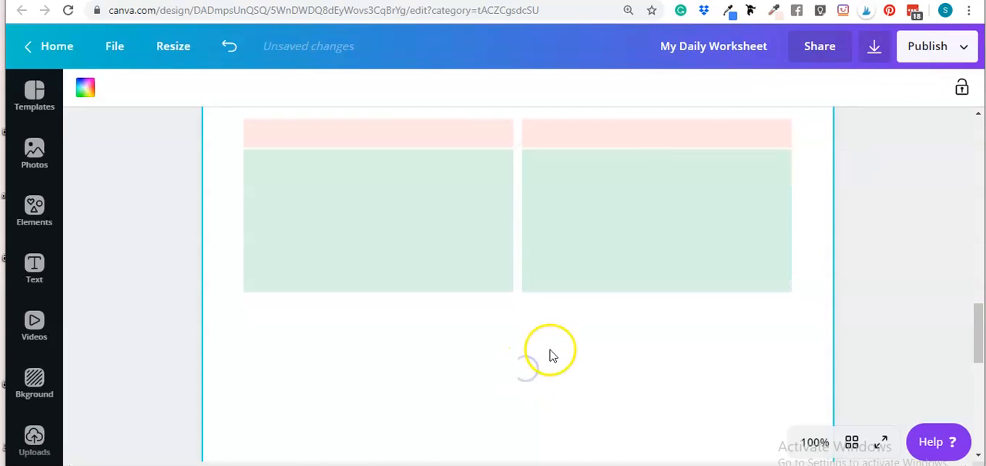
key(t)
click(581, 382)
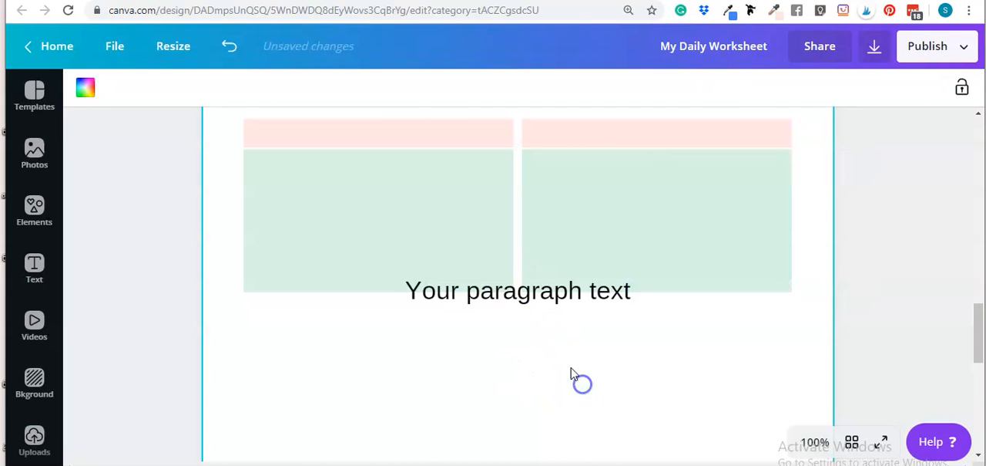
click(490, 272)
click(532, 324)
drag(530, 298, 390, 141)
click(226, 87)
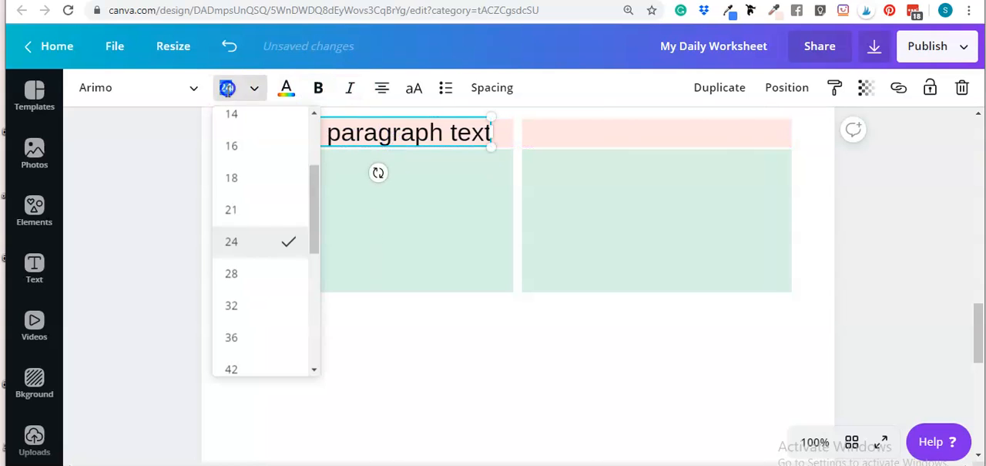
text(18)
key(Return)
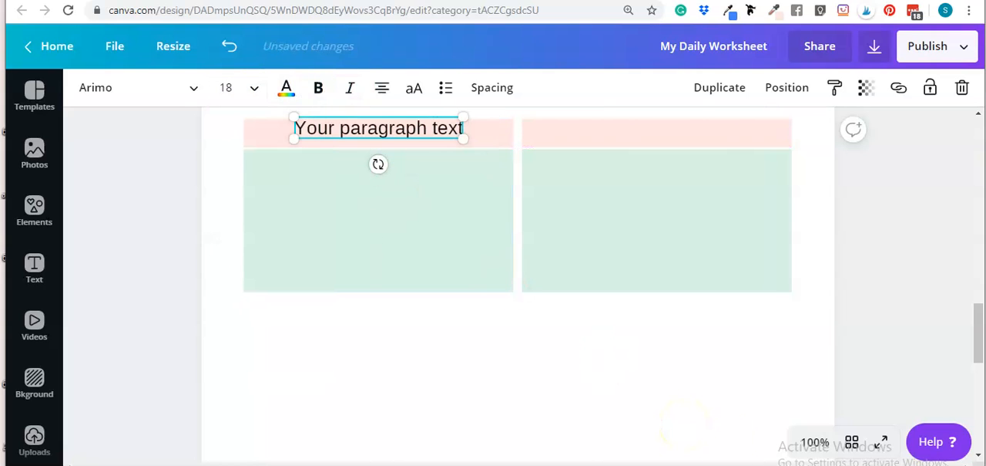
Step: Center the text vertically in the left pink bar and replace it with "Daily Goals"
click(539, 368)
drag(413, 126, 414, 136)
double_click(414, 136)
text(Daily Goals)
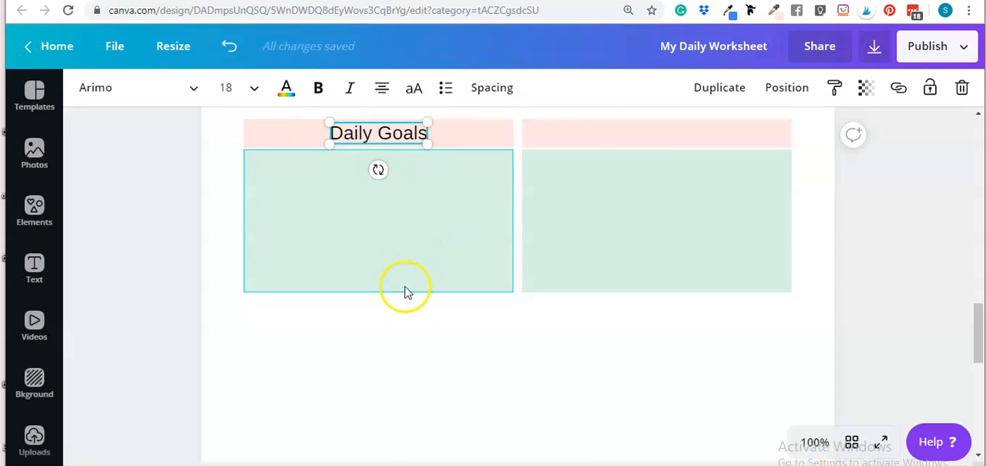
click(447, 377)
Step: Duplicate the "Daily Goals" heading and center the copy on the right pink bar, level with the original
click(389, 137)
click(712, 88)
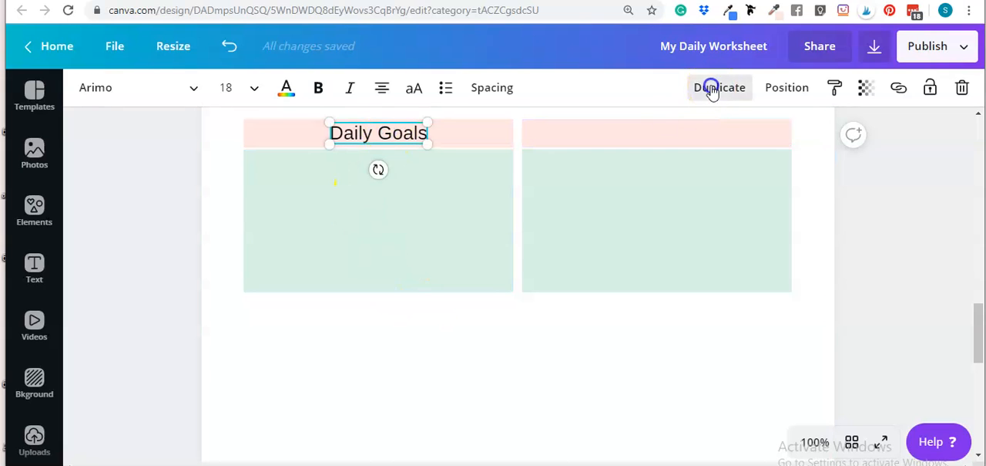
drag(390, 152, 667, 131)
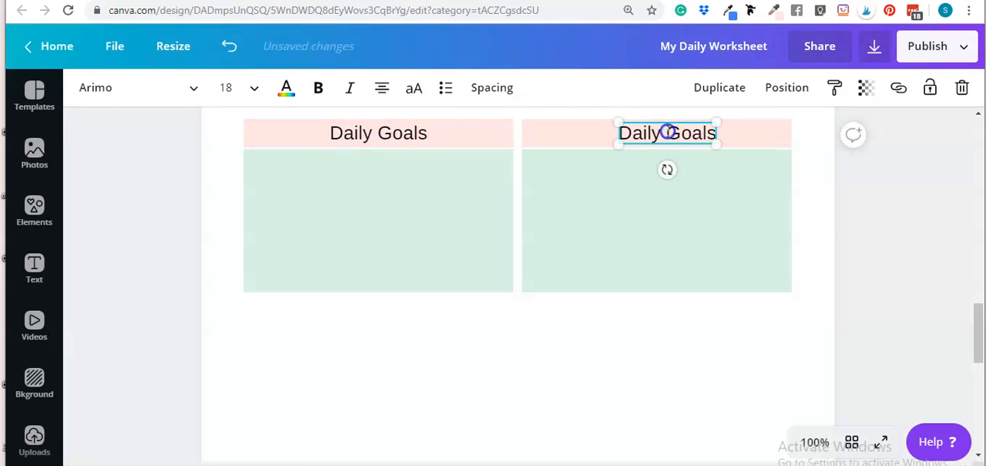
Step: Replace the heading text on the right pink bar with "Motivational Quote"
double_click(669, 132)
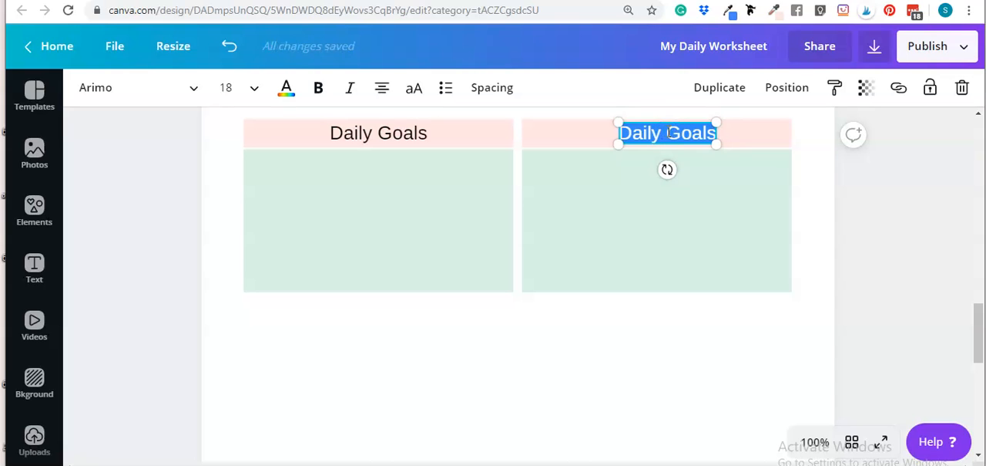
text(Motiva)
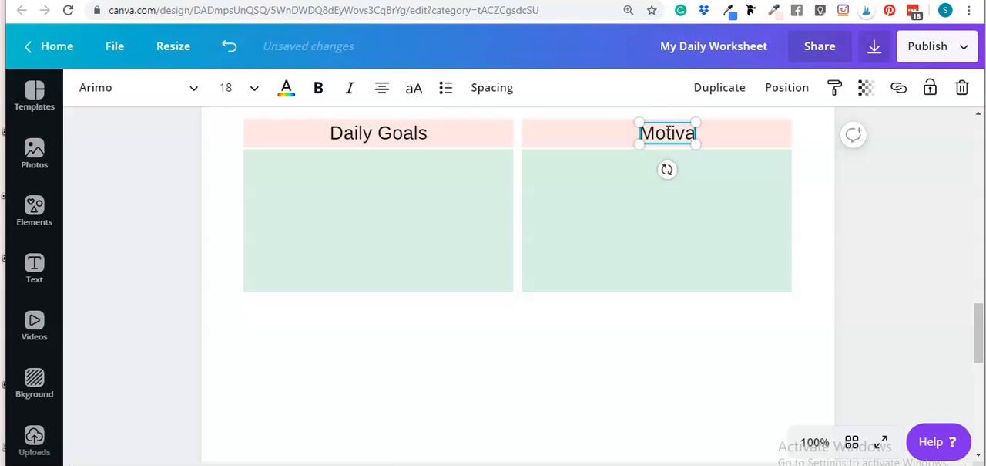
key(BackSpace)
text(i)
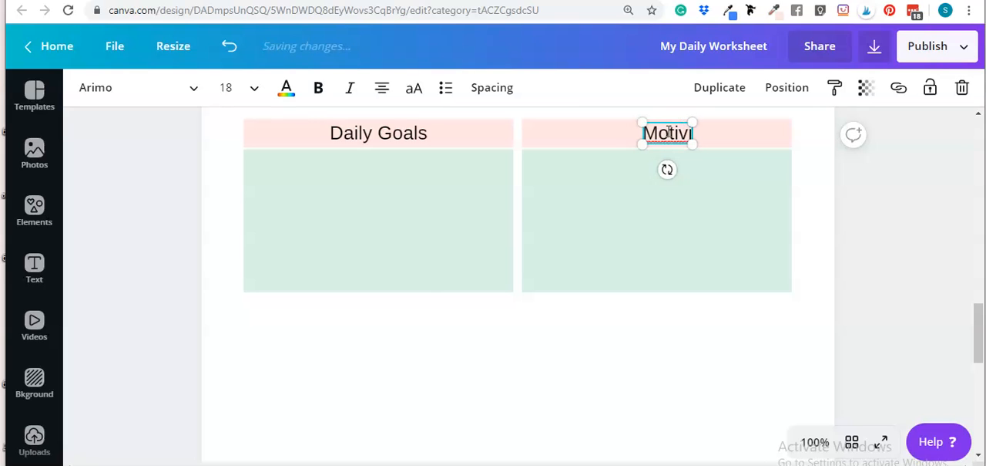
text(onal)
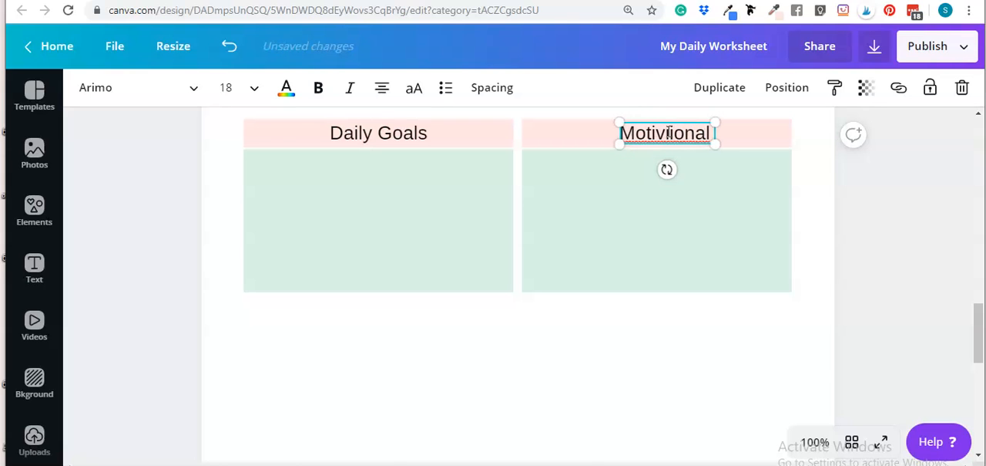
right_click(663, 133)
click(697, 137)
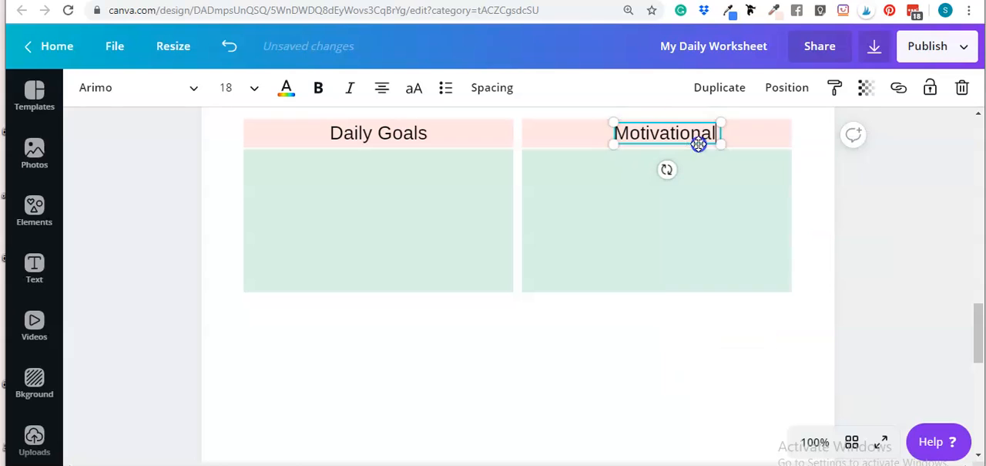
text(Quote)
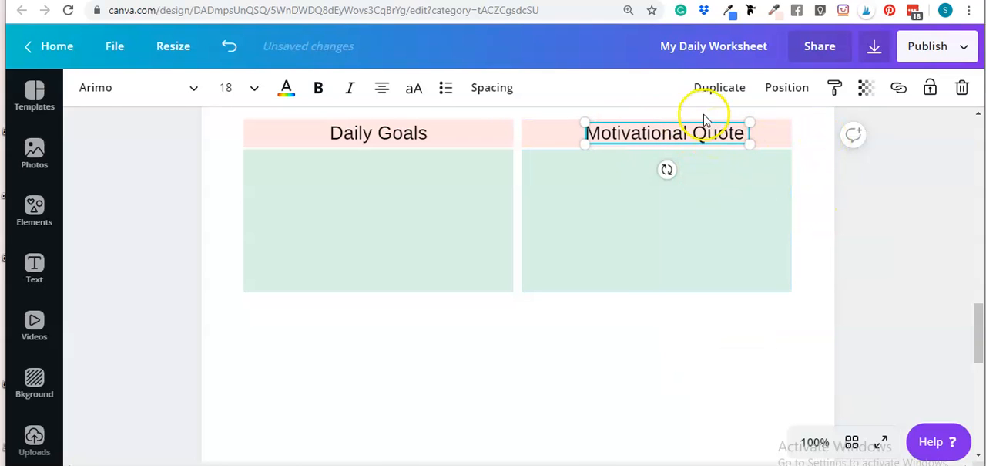
click(656, 368)
Step: Extend the mint green box under "Daily Goals" downward to make it taller
scroll(652, 320, up, 3)
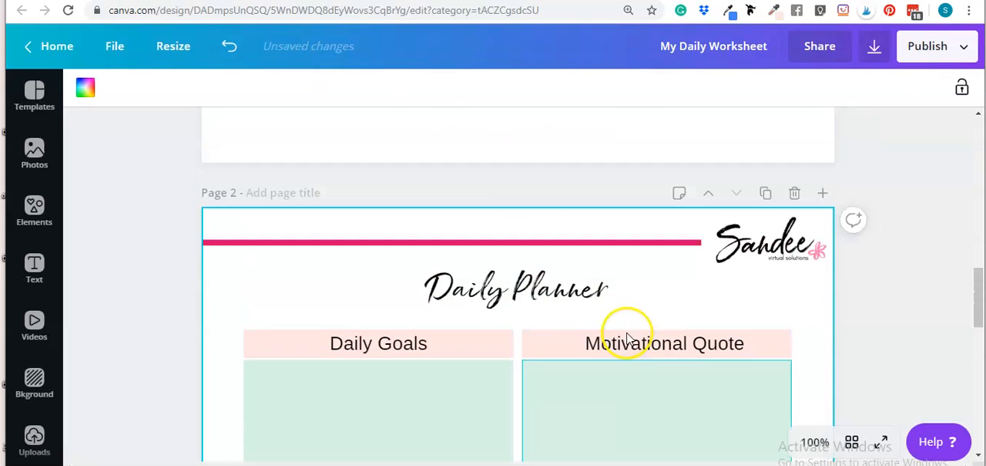
scroll(655, 308, down, 3)
scroll(683, 265, up, 2)
scroll(440, 279, down, 2)
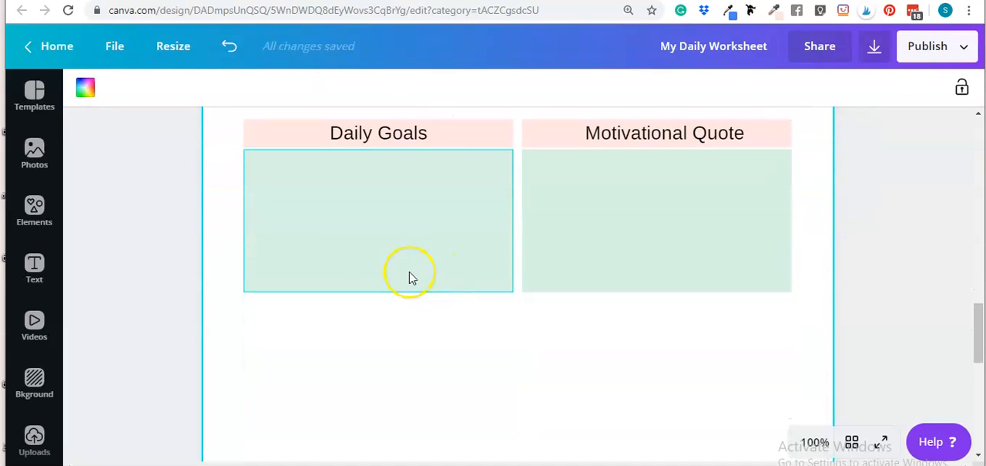
click(413, 278)
drag(377, 292, 372, 362)
click(535, 370)
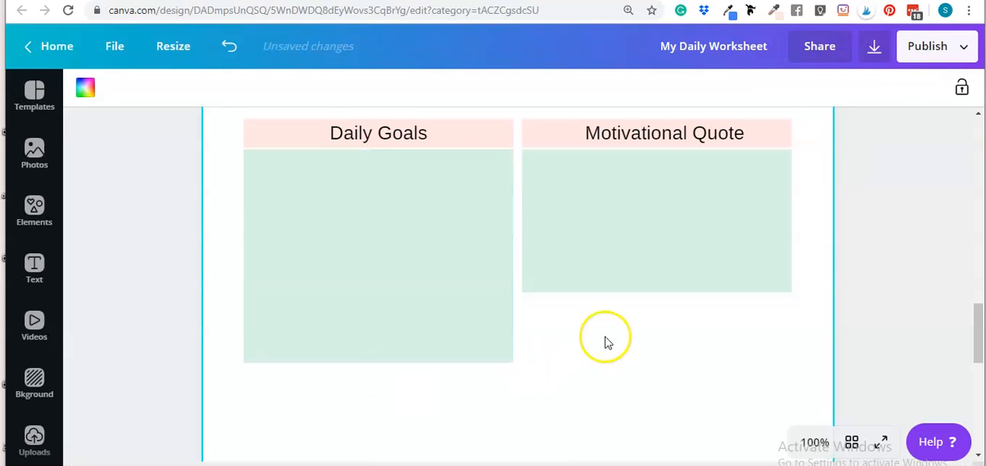
Step: Shorten the mint green box under "Motivational Quote" from its lower edge
click(636, 273)
drag(656, 312, 654, 254)
click(632, 357)
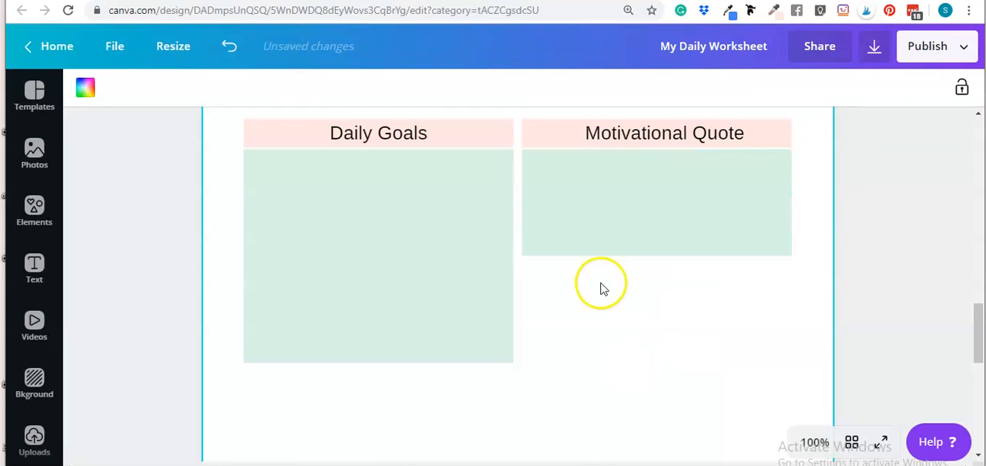
Step: Group the "Motivational Quote" heading, pink bar and mint green box, and duplicate the group
scroll(770, 243, up, 2)
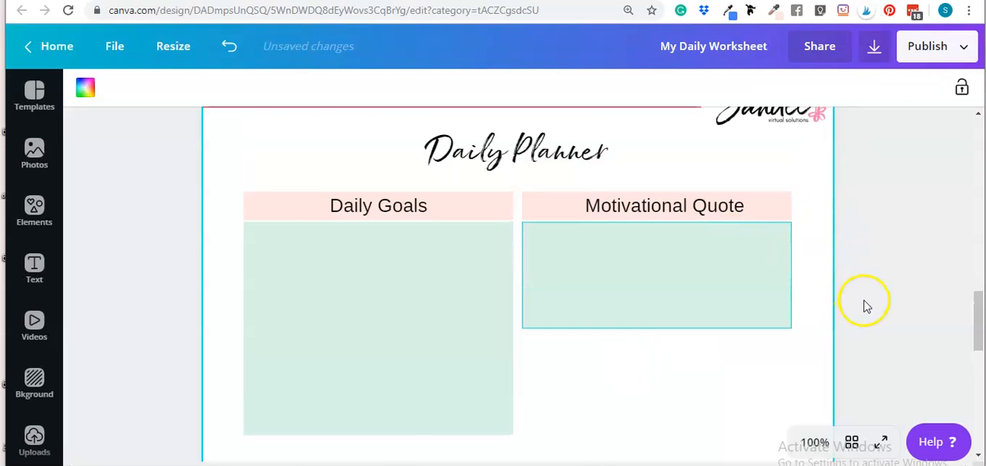
scroll(855, 278, down, 2)
scroll(874, 258, up, 2)
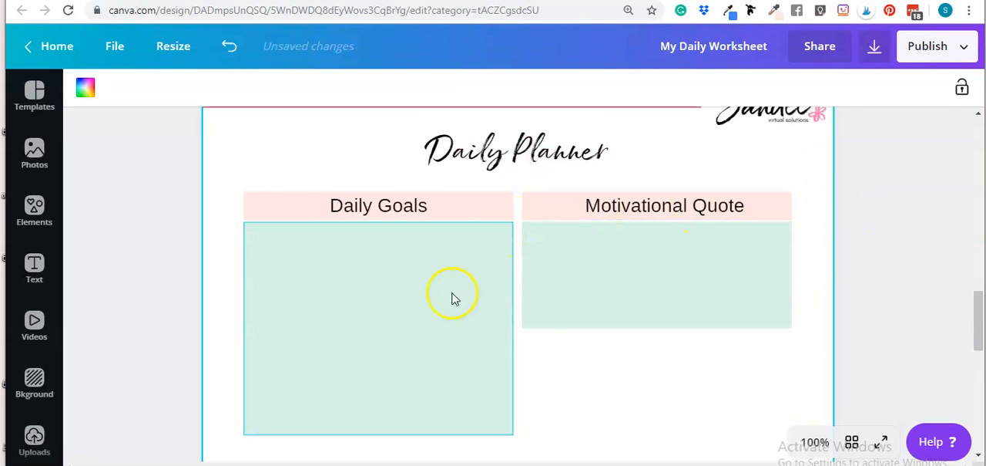
drag(873, 312, 603, 202)
click(691, 91)
click(717, 91)
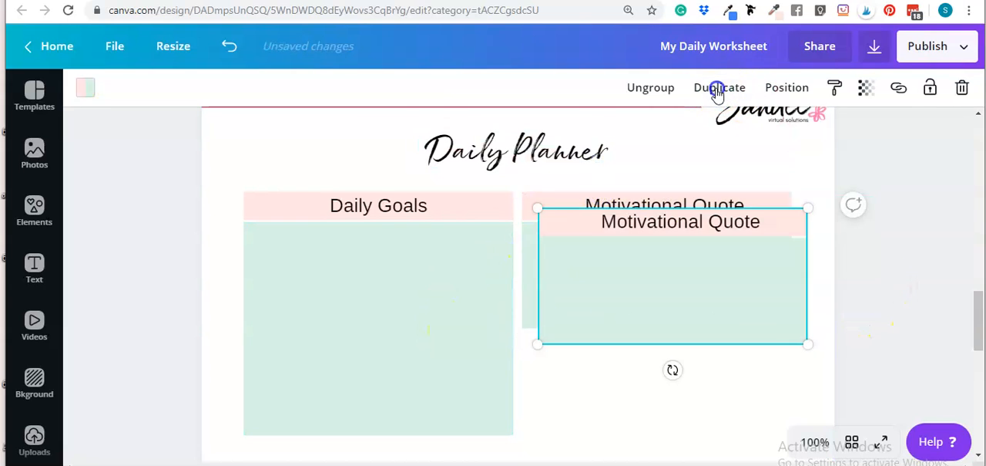
Step: Place the duplicated group directly below the "Motivational Quote" section, aligned with it and separated by a narrow gap
drag(656, 273, 650, 365)
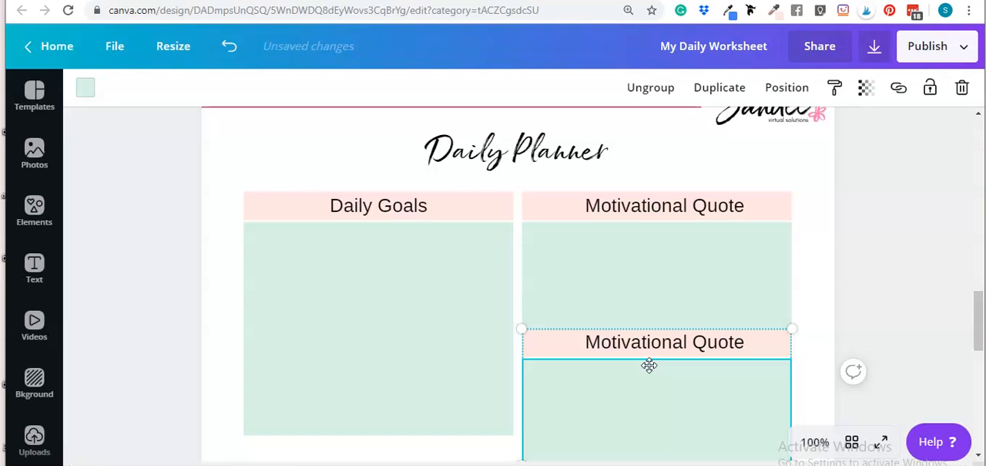
key(shift+Down)
key(shift+Down)
key(shift+Up)
key(shift+Up)
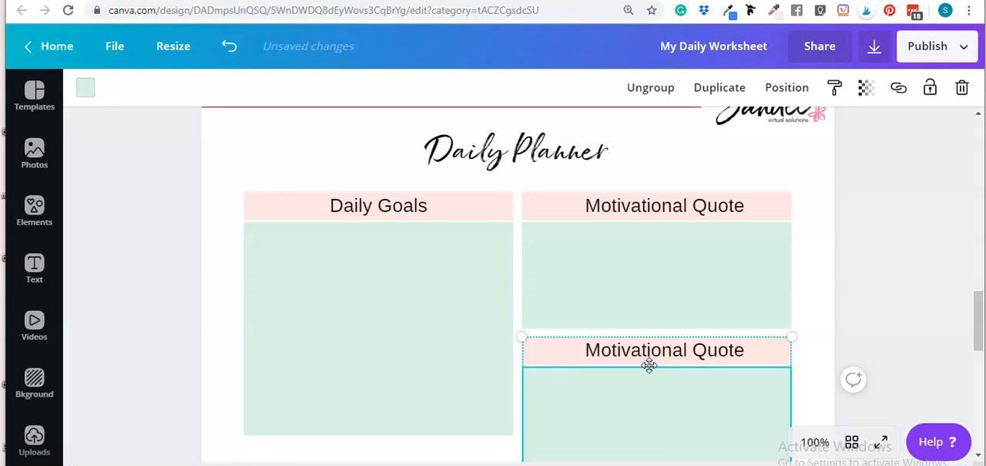
key(shift+Down)
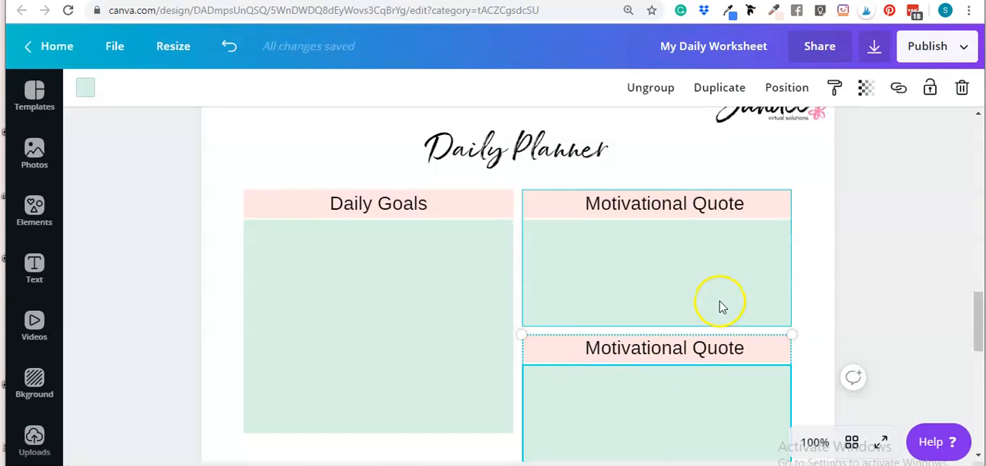
Step: Replace the heading text of the duplicated right-hand section with "NOTES"
scroll(770, 306, down, 2)
click(871, 331)
click(651, 205)
double_click(652, 206)
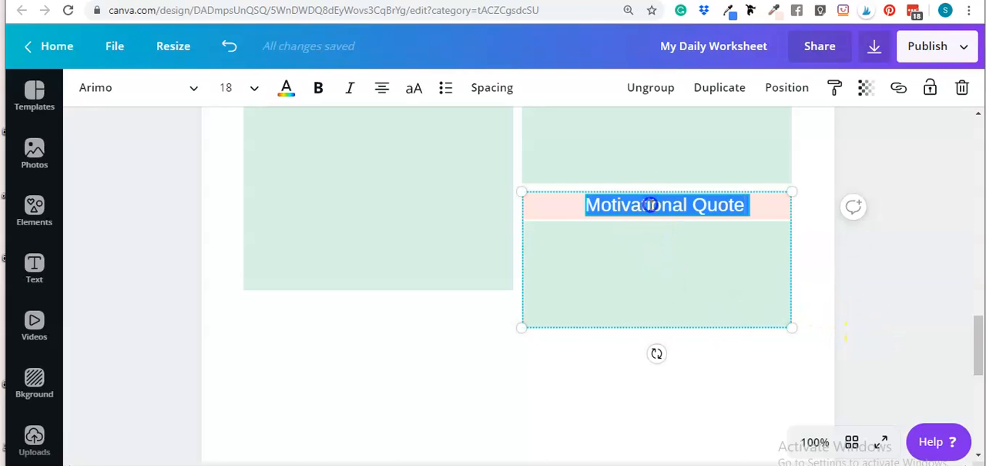
text(NOTES)
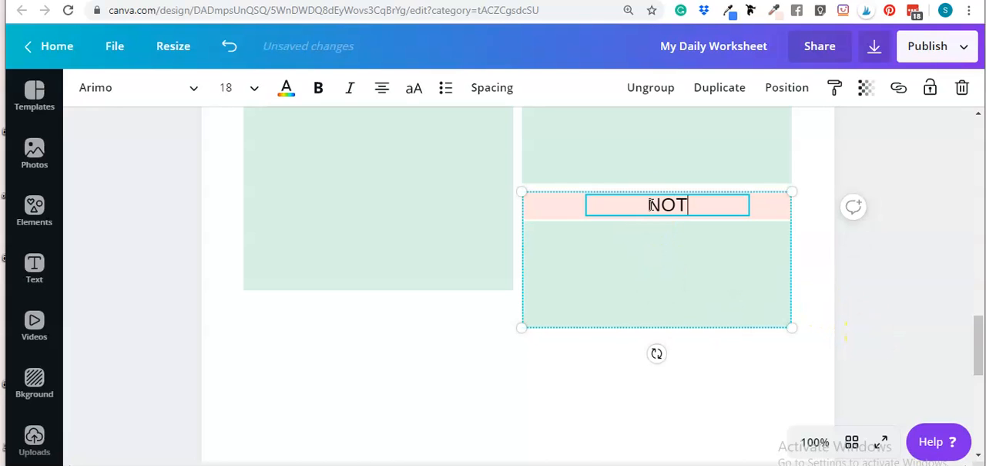
click(868, 287)
Step: Ungroup the NOTES section and extend its mint green box down to near the bottom of the page
click(668, 306)
click(646, 99)
click(907, 326)
click(655, 322)
scroll(669, 268, down, 2)
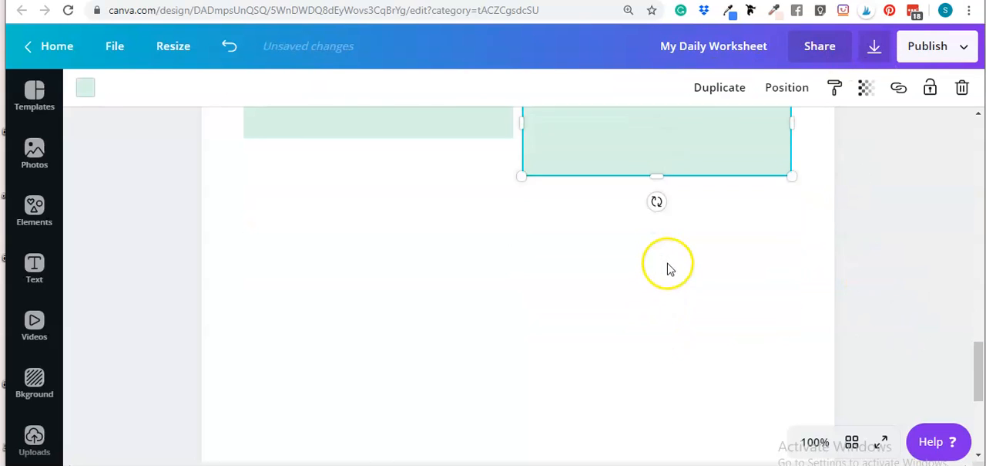
scroll(668, 262, down, 1)
drag(654, 107, 645, 386)
scroll(650, 320, down, 3)
drag(656, 212, 653, 324)
click(887, 339)
Step: Extend the "Daily Goals" mint green box further down the left column
scroll(912, 339, up, 5)
scroll(912, 333, down, 2)
scroll(912, 332, up, 2)
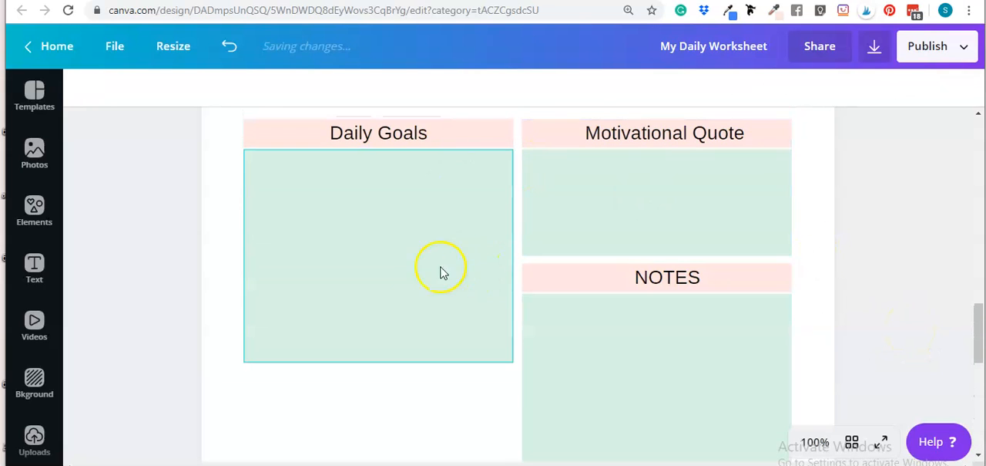
scroll(427, 262, down, 2)
click(376, 182)
drag(382, 220, 390, 286)
click(397, 365)
Step: Group the "Daily Goals" heading, pink bar and mint green box, and duplicate the group
scroll(524, 319, up, 3)
drag(210, 210, 395, 266)
click(678, 90)
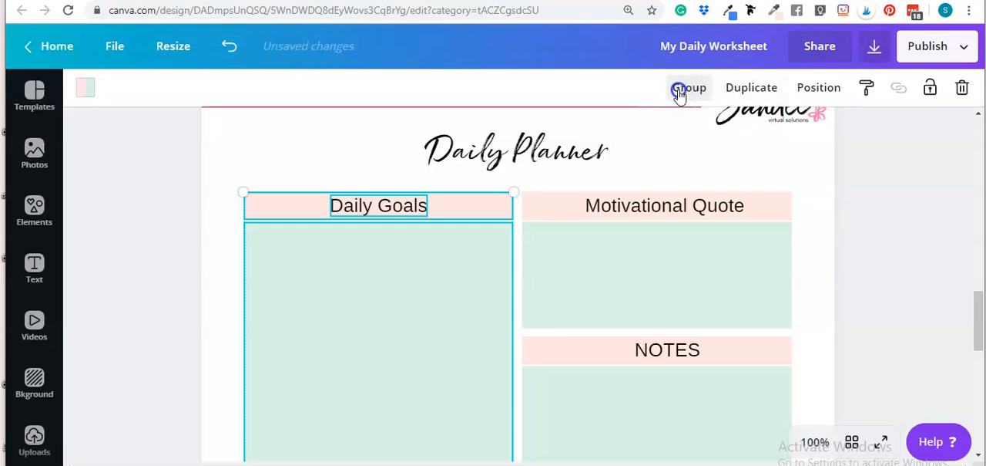
click(737, 91)
Step: Place the copied group directly below the "Daily Goals" section, aligned with it and separated by a narrow gap
scroll(308, 285, down, 2)
drag(376, 201, 368, 353)
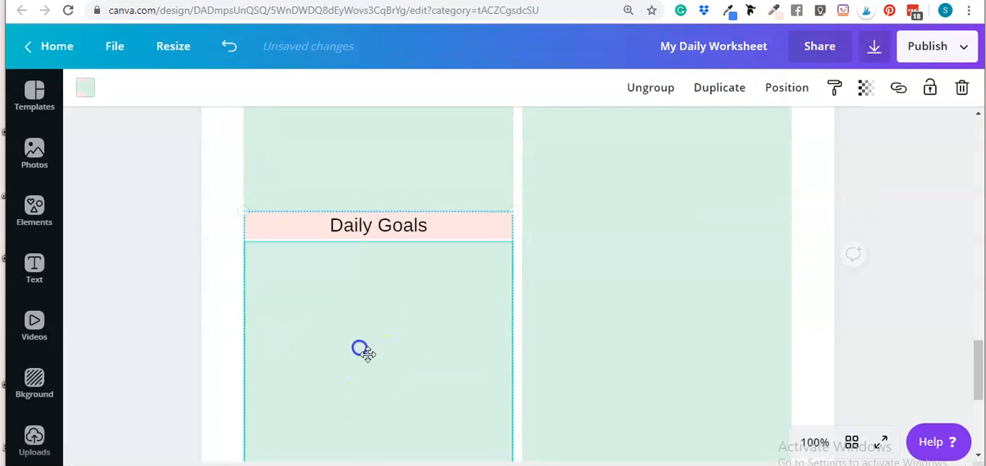
key(shift+Down)
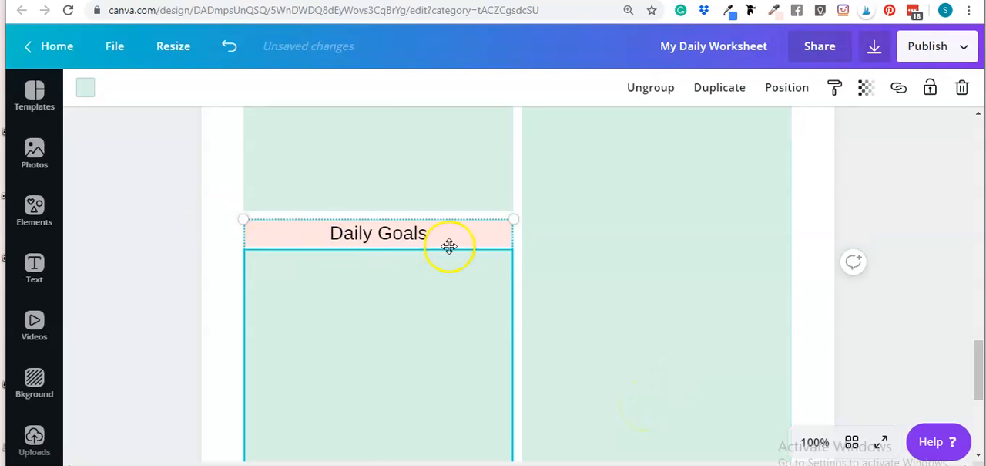
click(860, 272)
click(863, 354)
Step: Ungroup the lower left section and extend its mint green box down level with the bottom of the NOTES box
scroll(462, 300, down, 4)
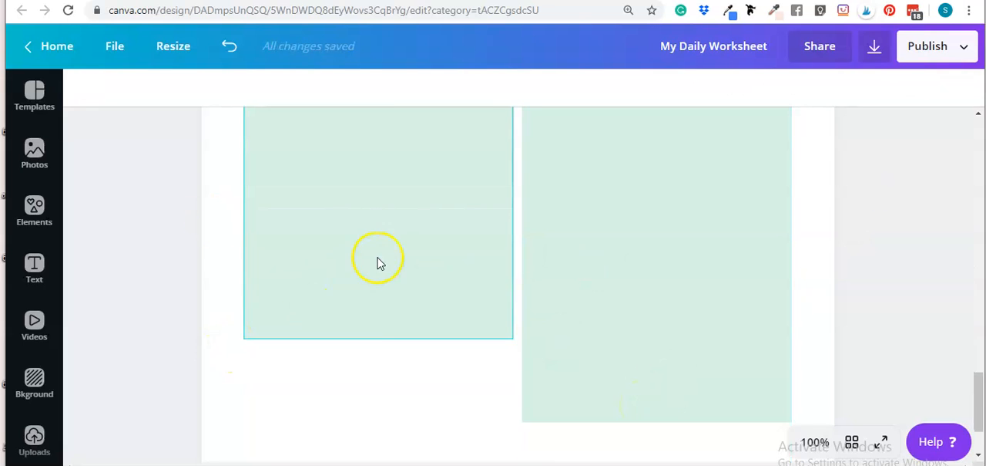
click(388, 199)
scroll(388, 199, up, 3)
click(648, 90)
scroll(414, 238, down, 1)
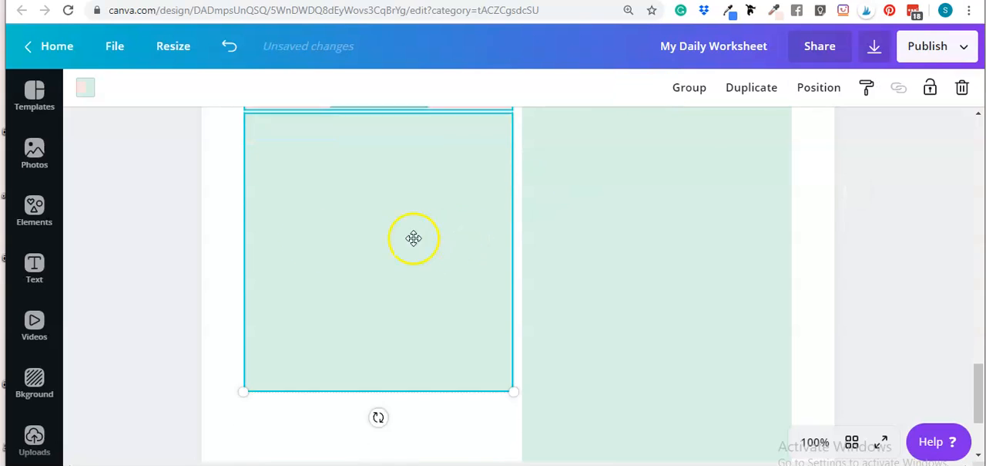
click(227, 230)
scroll(401, 254, down, 2)
click(389, 180)
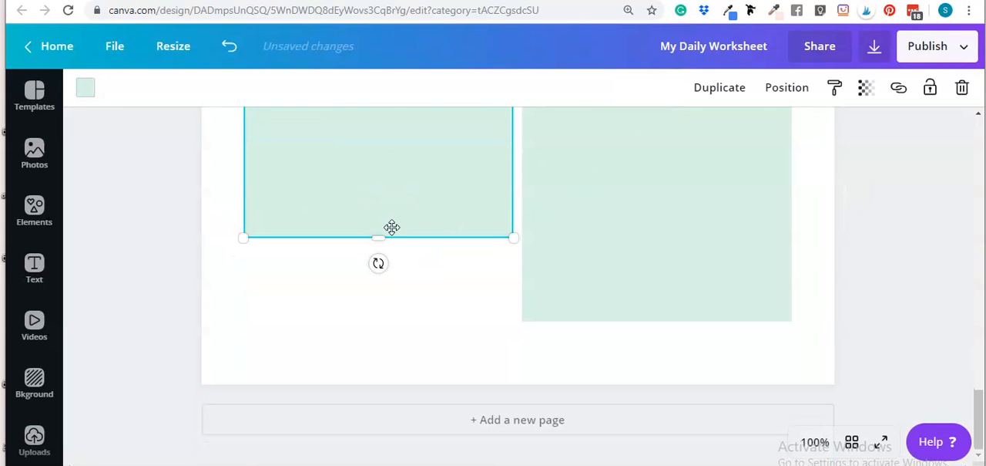
scroll(370, 215, up, 1)
scroll(370, 215, up, 2)
scroll(370, 215, down, 3)
drag(378, 242, 383, 324)
click(528, 369)
Step: Replace the heading text of the lower left section with "Schedule"
scroll(430, 337, up, 3)
scroll(370, 291, up, 3)
scroll(444, 286, down, 3)
double_click(400, 302)
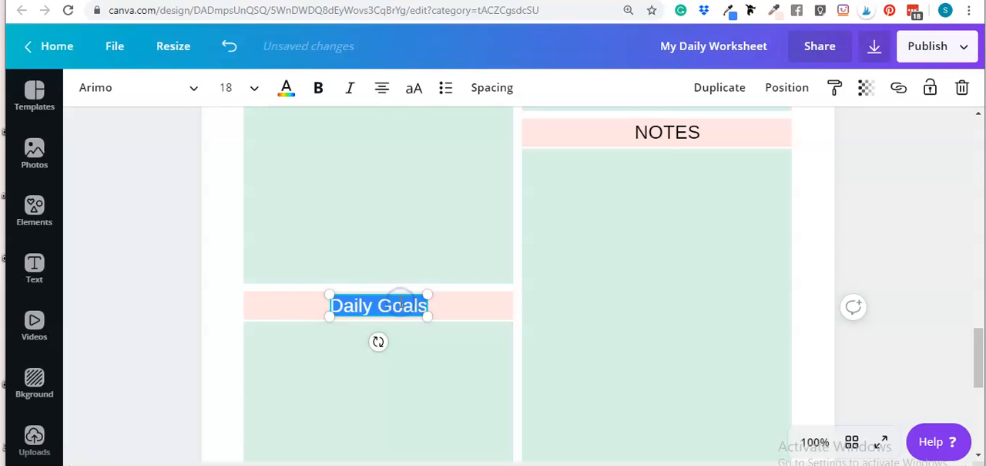
text(Sc)
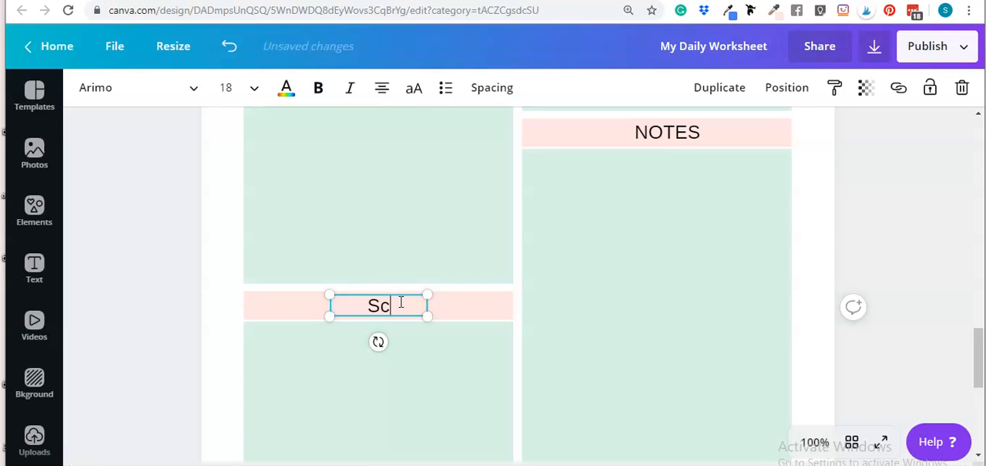
text(hedule)
click(408, 289)
click(867, 218)
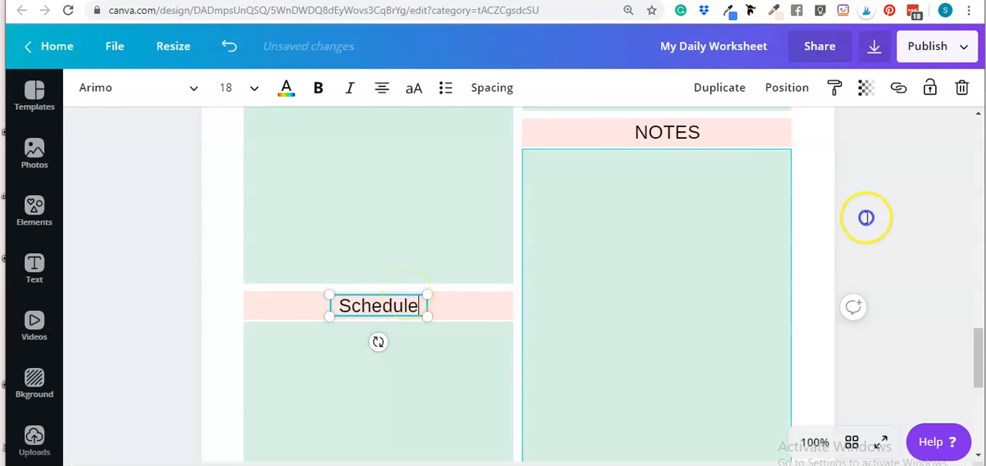
Step: Review the finished Daily Planner page and the worksheet page, both in the page overview and at full size
scroll(856, 246, up, 2)
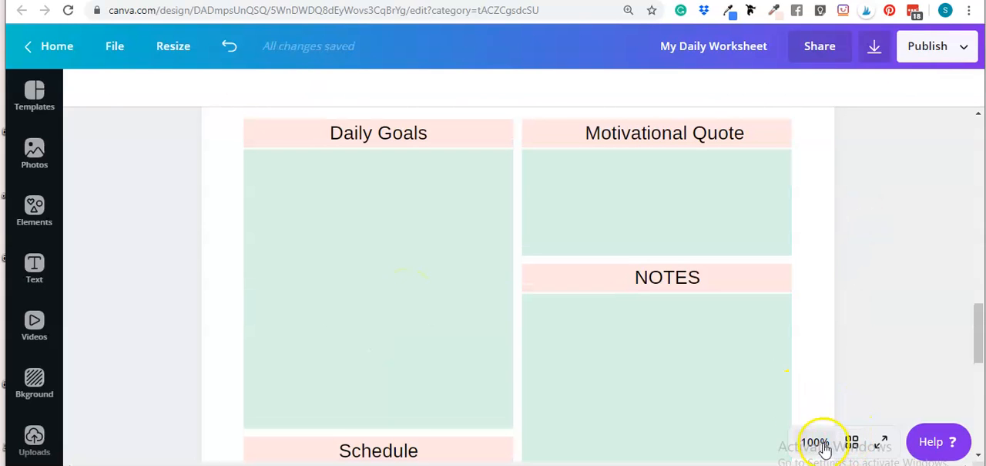
scroll(705, 256, down, 3)
scroll(788, 286, up, 5)
scroll(870, 280, up, 1)
scroll(870, 309, down, 7)
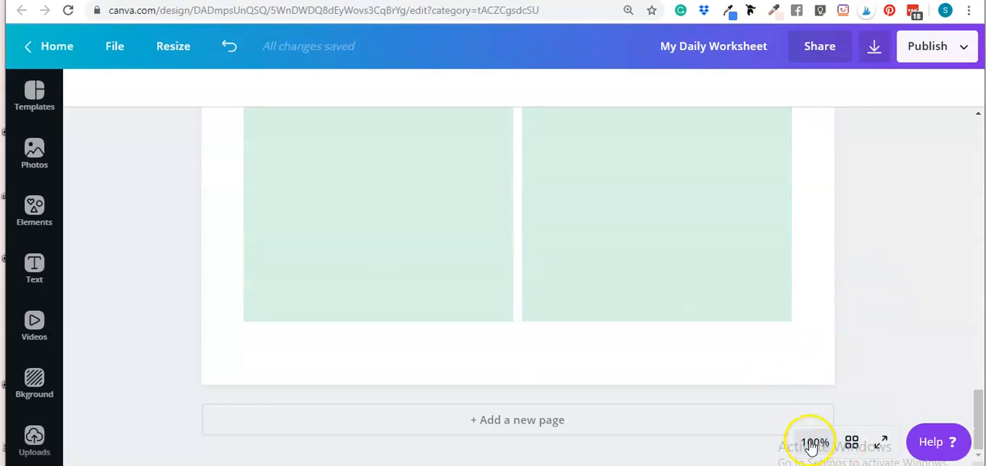
click(851, 441)
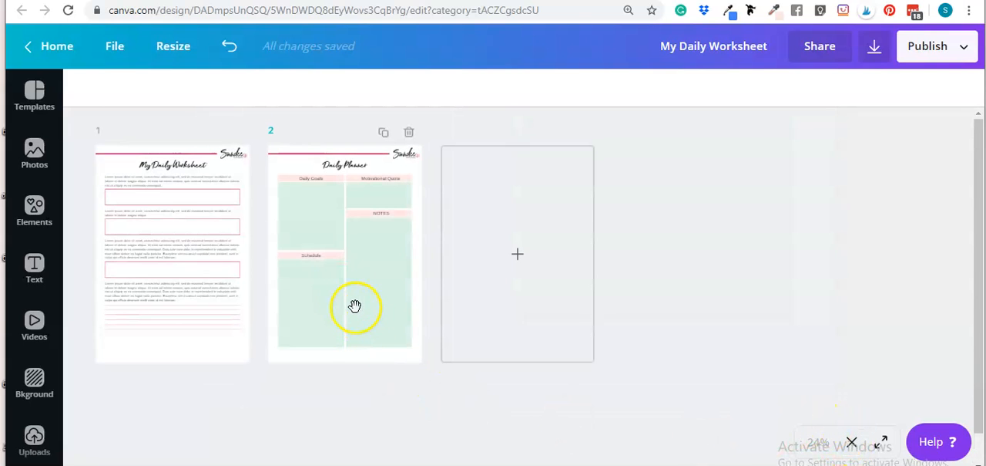
double_click(356, 307)
scroll(849, 282, up, 3)
click(892, 267)
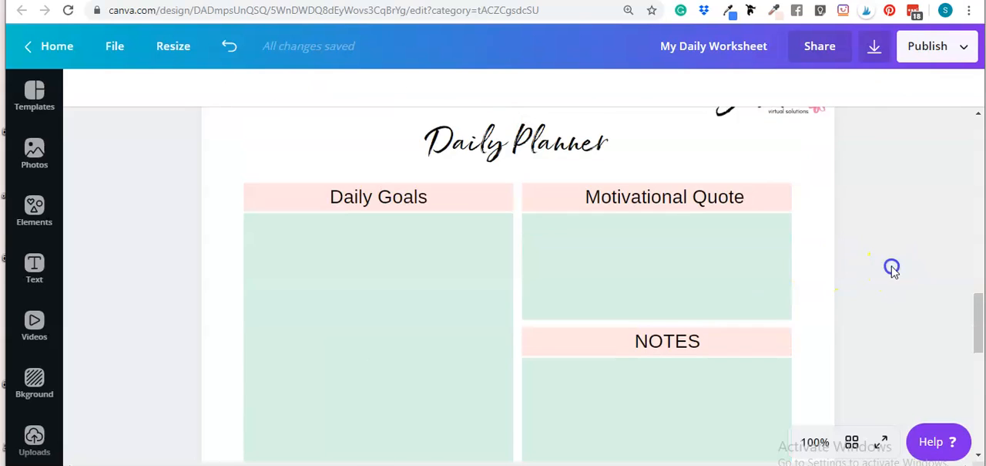
scroll(892, 267, up, 3)
scroll(886, 271, down, 3)
scroll(886, 271, up, 1)
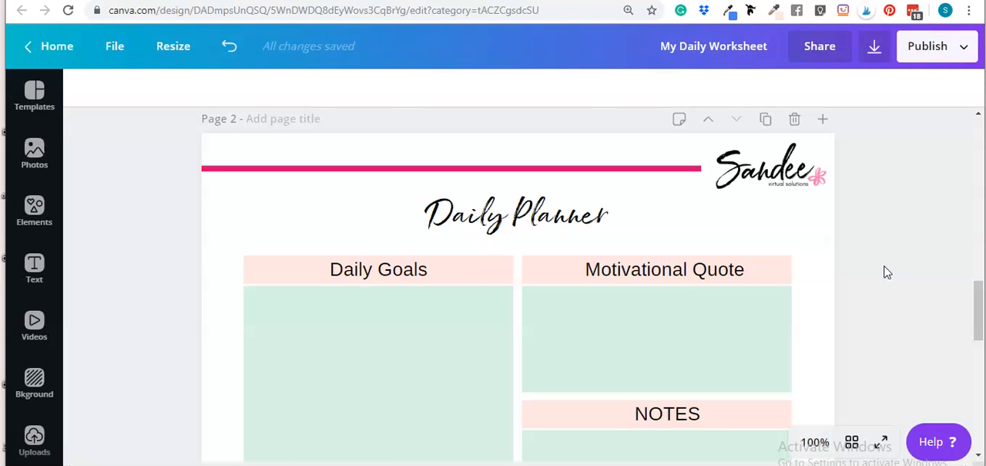
scroll(921, 304, up, 5)
scroll(918, 301, up, 10)
scroll(883, 298, down, 4)
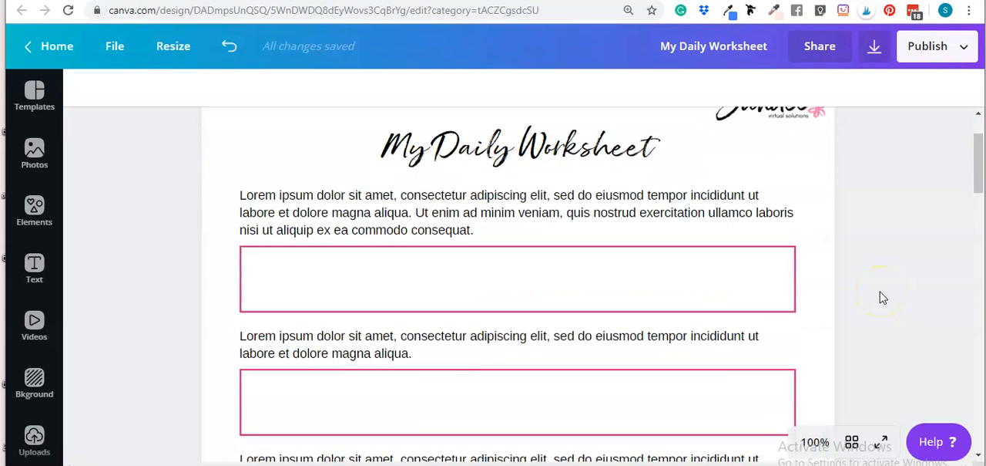